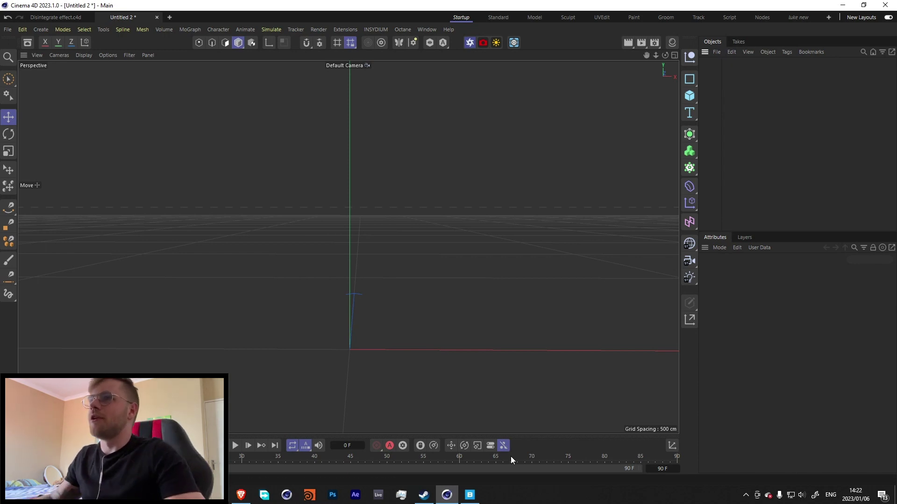
# Export the Female Bust Statuette from Quixel Bridge into the Cinema 4D scene
pyautogui.click(475, 499)
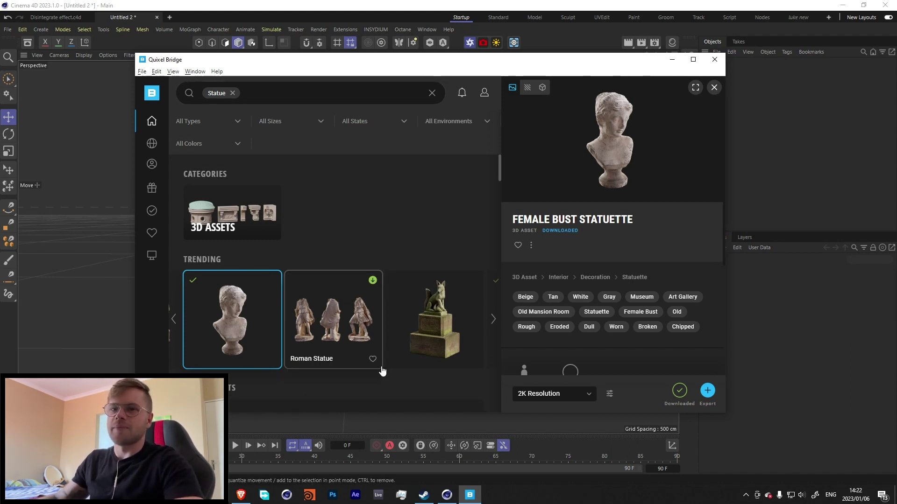
pyautogui.click(707, 390)
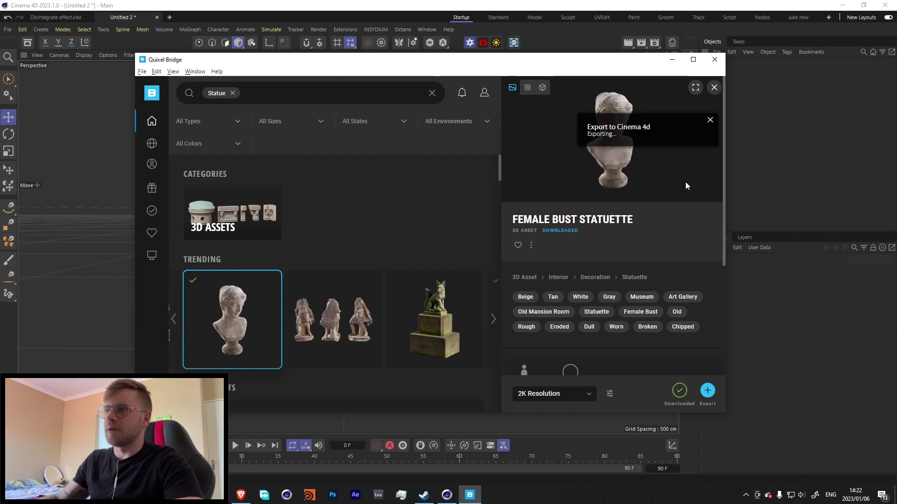
pyautogui.click(676, 61)
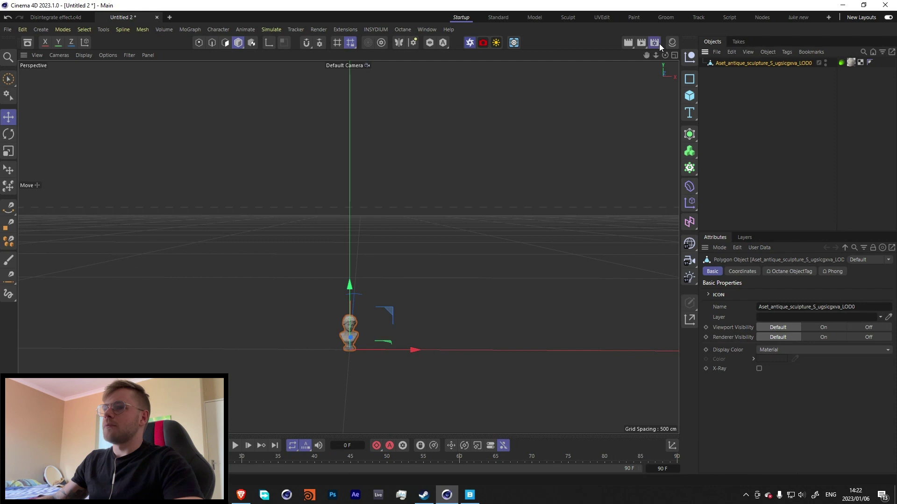
# Close the Render Settings and the materials panel beside the viewport
pyautogui.click(658, 43)
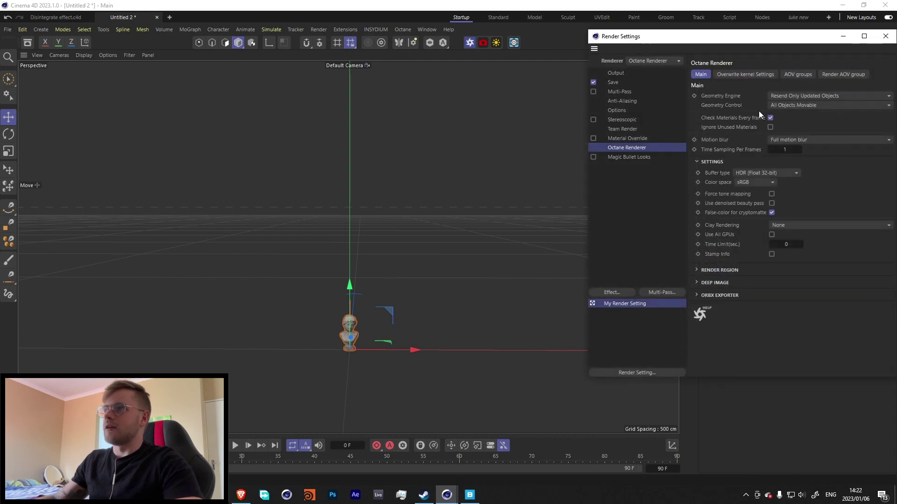
pyautogui.click(883, 41)
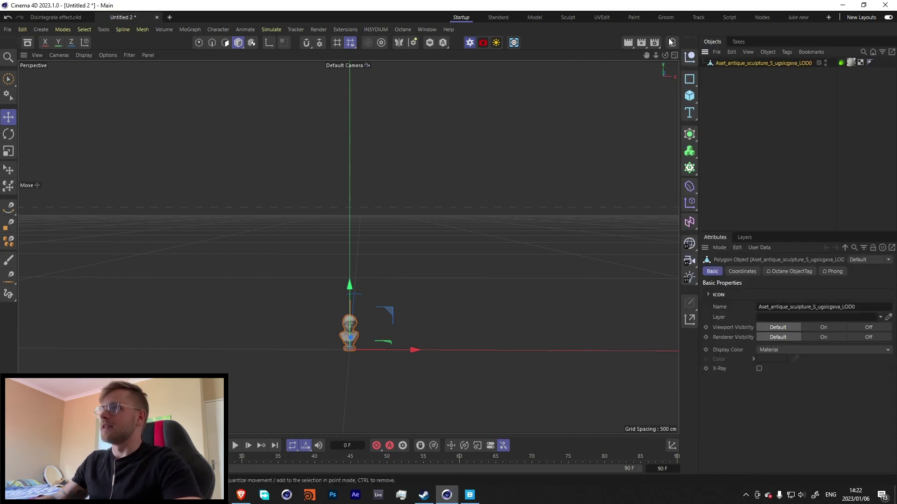
pyautogui.click(760, 94)
pyautogui.click(633, 84)
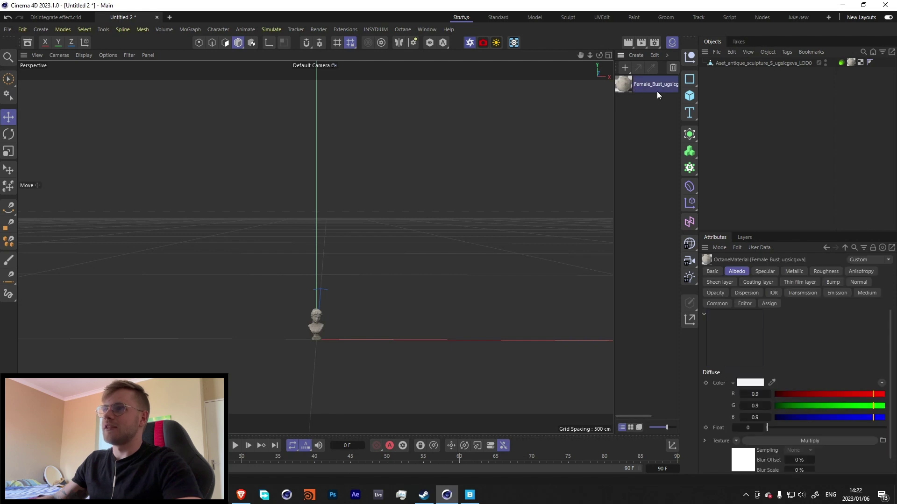
pyautogui.click(672, 43)
# Set the sculpture's scale to 7 on X, Y and Z in Coordinates
pyautogui.click(731, 66)
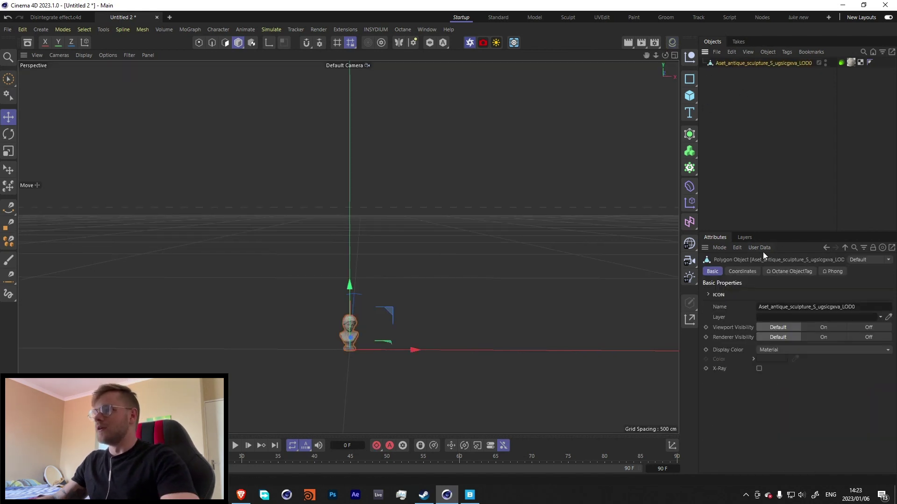
pyautogui.click(743, 272)
pyautogui.click(867, 307)
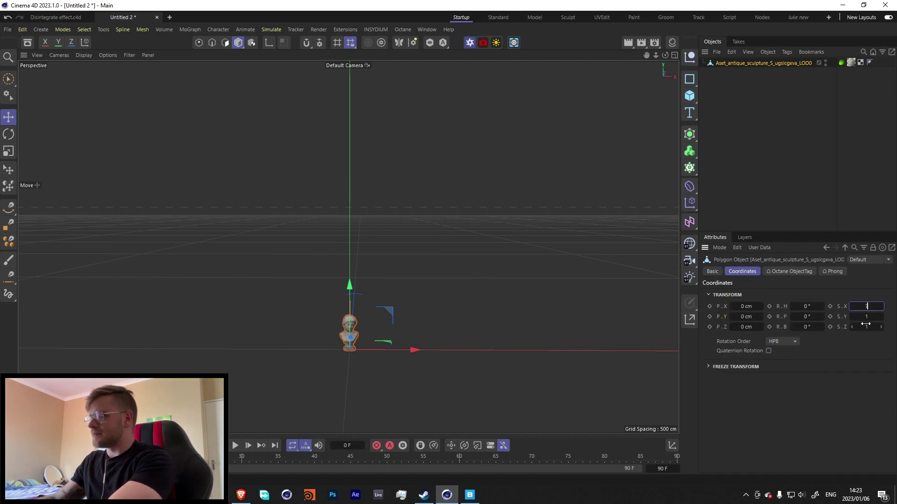
pyautogui.write('7')
pyautogui.press('Tab')
pyautogui.write('7')
pyautogui.press('Tab')
pyautogui.write('7')
pyautogui.press('Return')
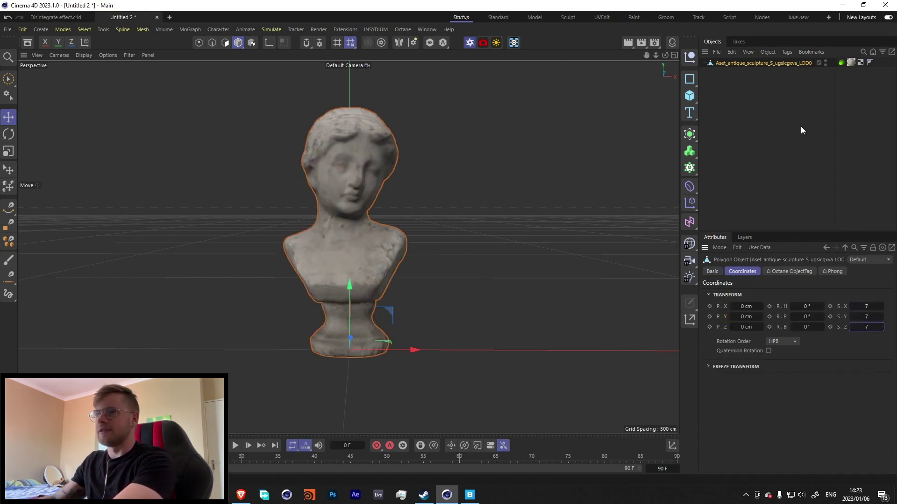
pyautogui.click(750, 70)
# Reframe the view on the enlarged bust and add an X-Particles system
pyautogui.click(380, 265)
pyautogui.scroll(-3, 355, 247)
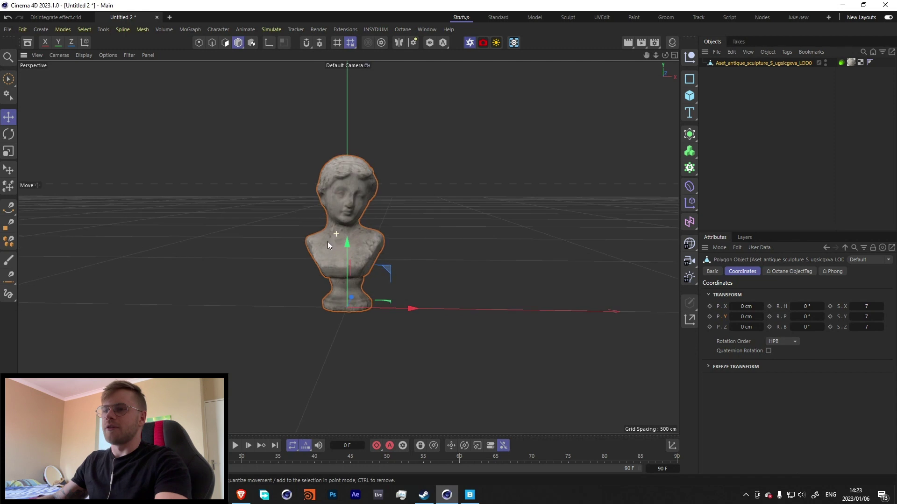
pyautogui.keyDown('alt'); pyautogui.moveTo(328, 242); pyautogui.dragTo(348, 248); pyautogui.keyUp('alt')
pyautogui.keyDown('alt'); pyautogui.moveTo(337, 232); pyautogui.dragTo(342, 211, button='middle'); pyautogui.keyUp('alt')
pyautogui.keyDown('alt'); pyautogui.moveTo(341, 210); pyautogui.dragTo(343, 200); pyautogui.keyUp('alt')
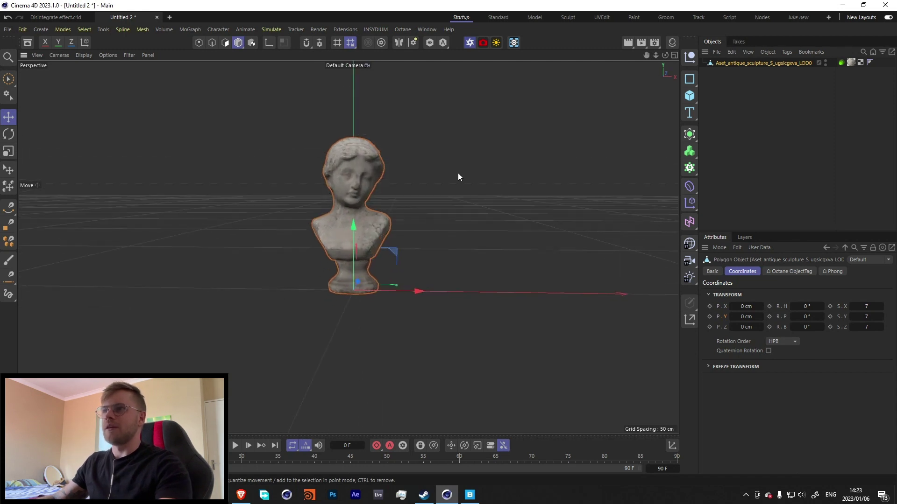
pyautogui.click(513, 43)
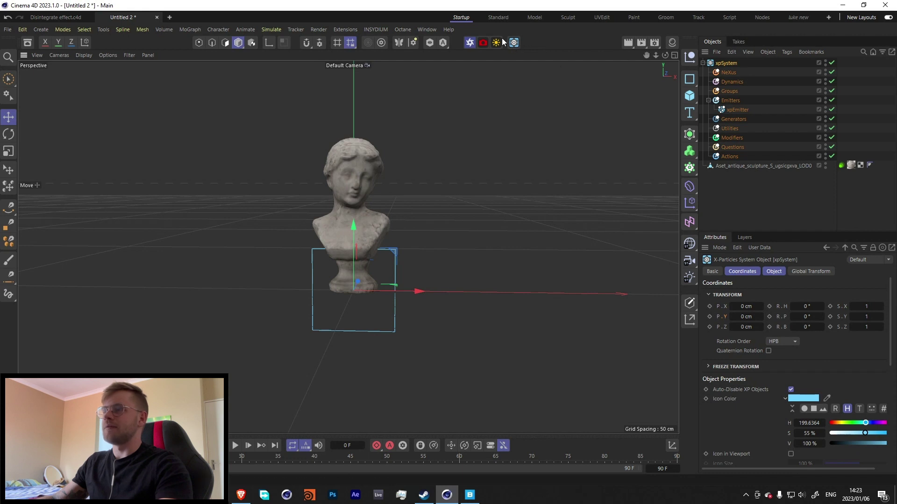
# Set the xpEmitter's Emitter Shape to Object, using the bust as the source object
pyautogui.click(376, 29)
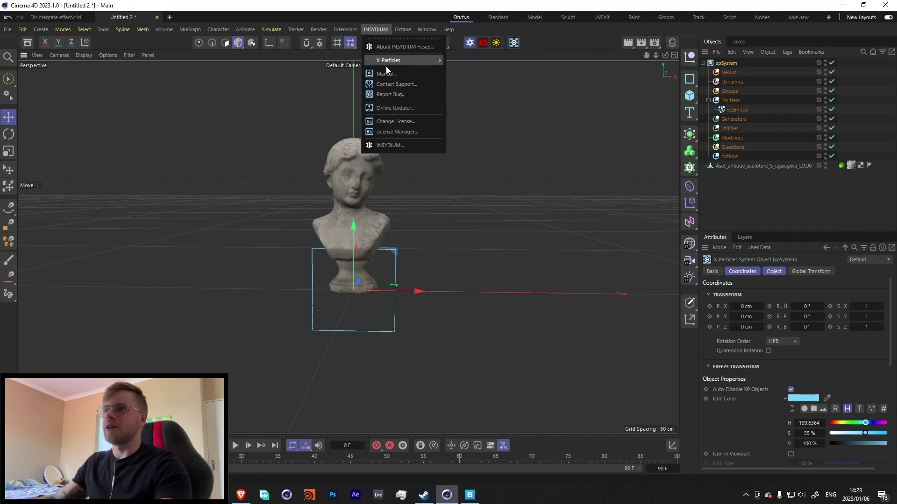
pyautogui.moveTo(385, 64)
pyautogui.click(545, 41)
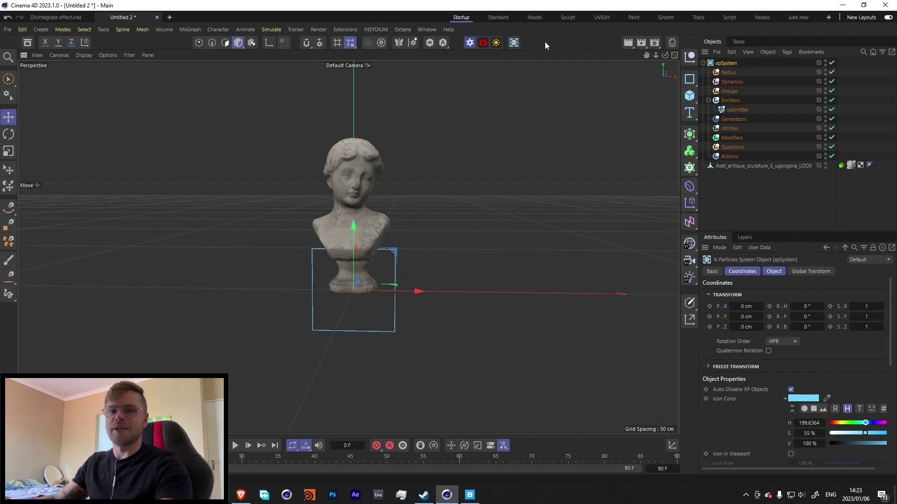
pyautogui.click(737, 110)
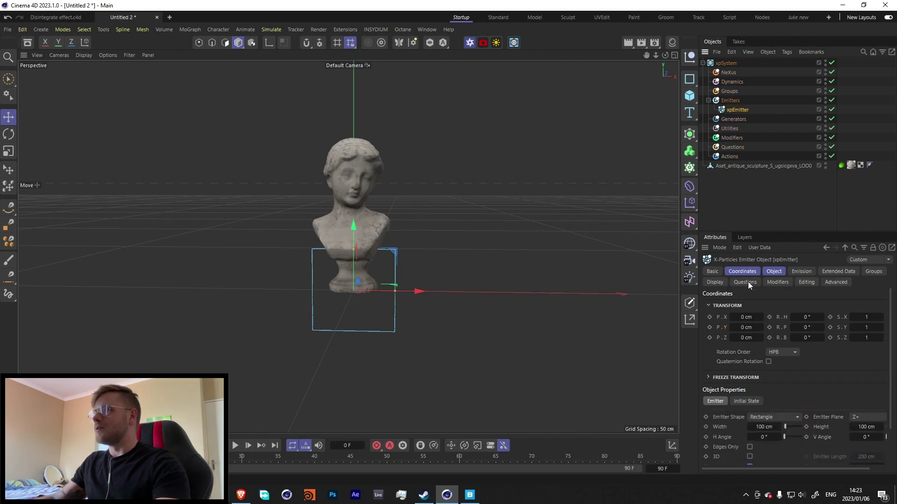
pyautogui.click(773, 271)
pyautogui.click(764, 320)
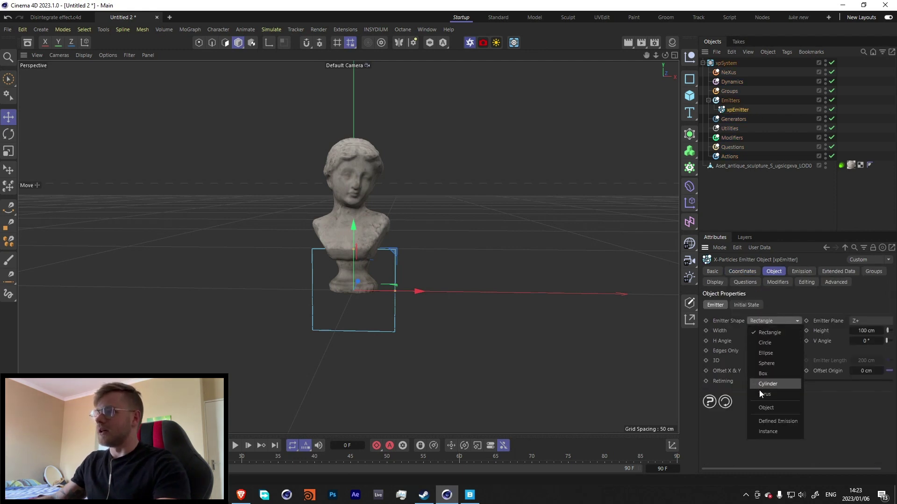
pyautogui.click(767, 408)
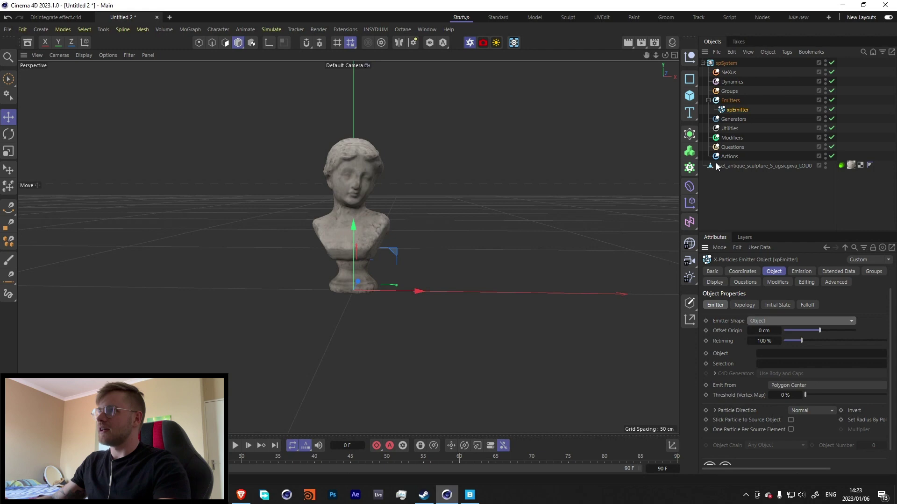
pyautogui.moveTo(718, 167)
pyautogui.mouseDown()
pyautogui.moveTo(772, 337)
pyautogui.moveTo(794, 354)
pyautogui.mouseUp()
pyautogui.click(382, 391)
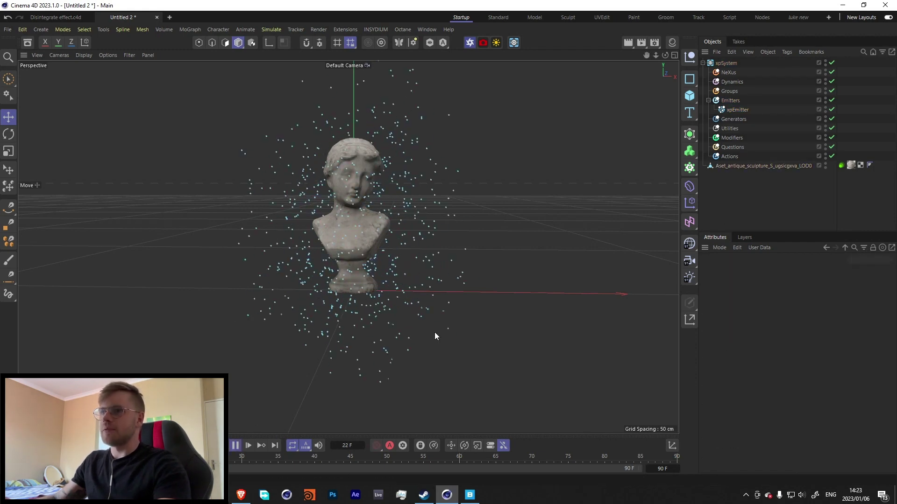
# Switch the emitter's Emission to Shot with Speed 0 and replay the simulation
pyautogui.click(237, 445)
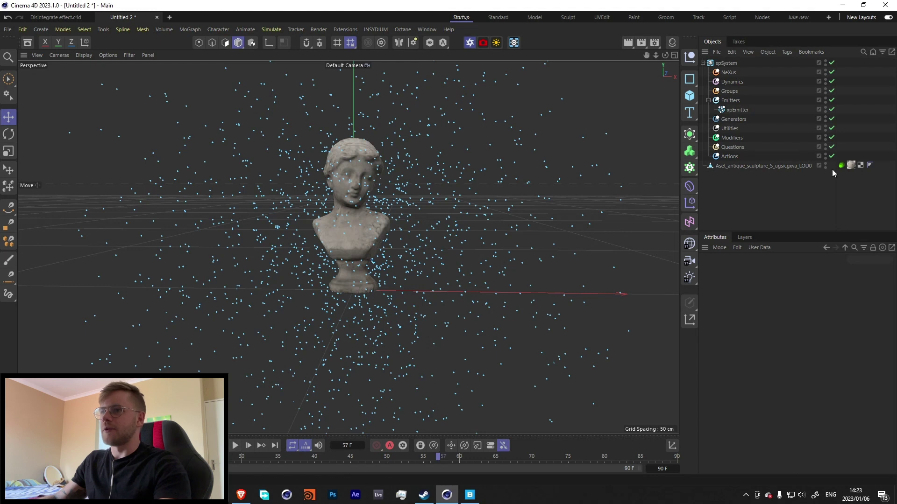
pyautogui.click(737, 110)
pyautogui.click(801, 272)
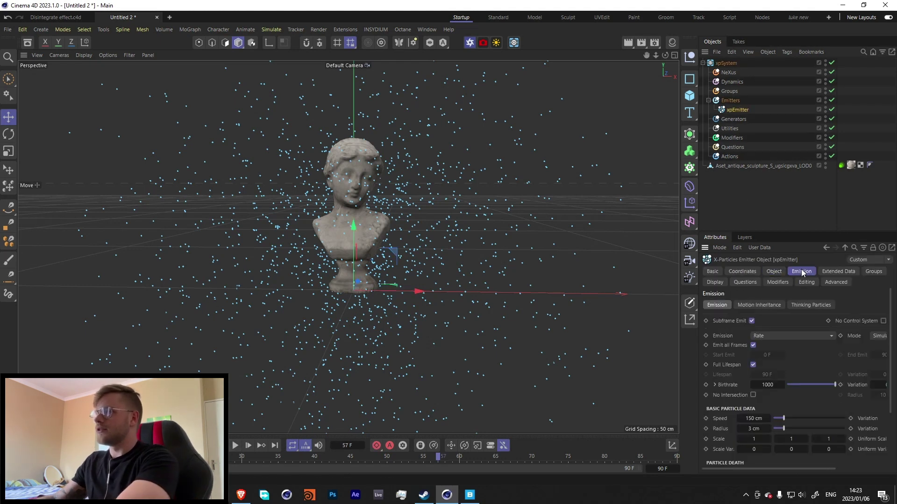
pyautogui.click(769, 336)
pyautogui.click(770, 360)
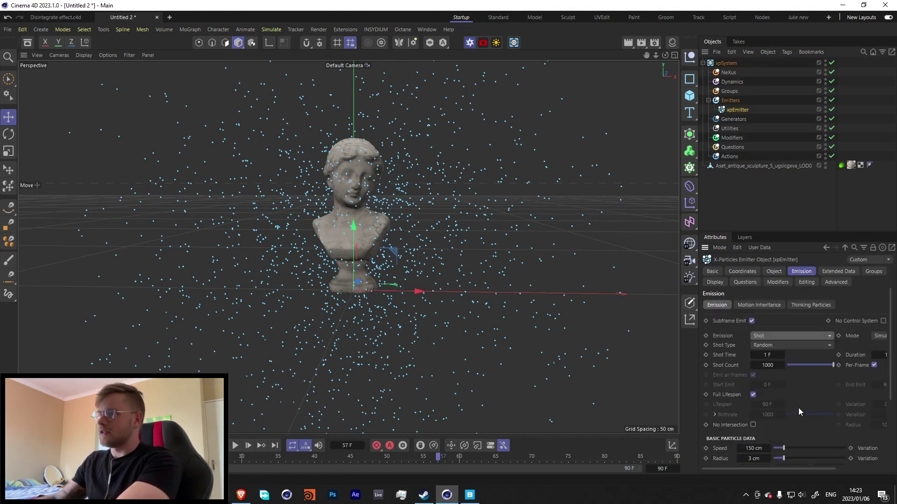
pyautogui.scroll(-3, 798, 407)
pyautogui.click(766, 346)
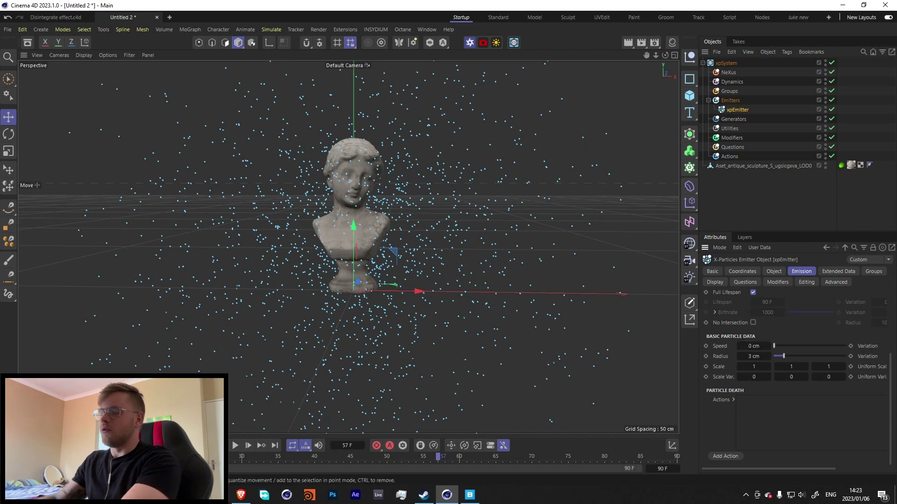
pyautogui.click(235, 446)
# Raise the emitter's shot count to 100000 and replay to inspect the denser particles
pyautogui.click(236, 445)
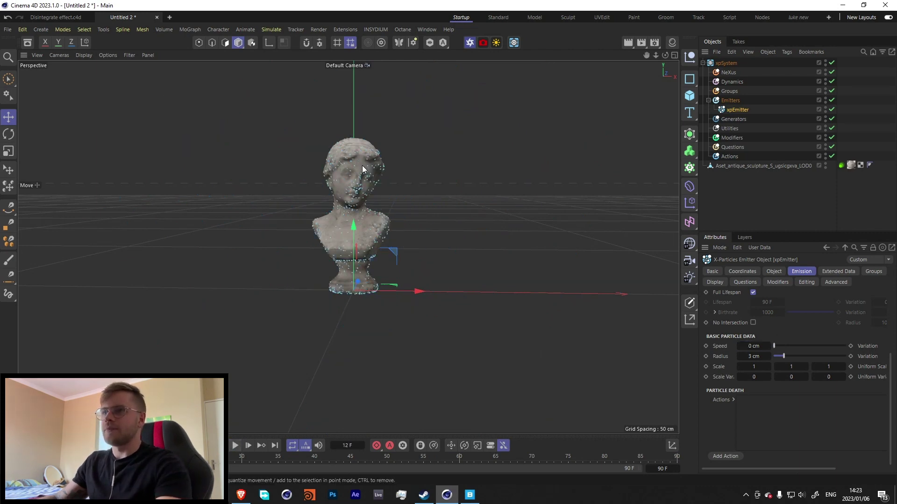
pyautogui.keyDown('alt'); pyautogui.moveTo(337, 248); pyautogui.dragTo(360, 248); pyautogui.keyUp('alt')
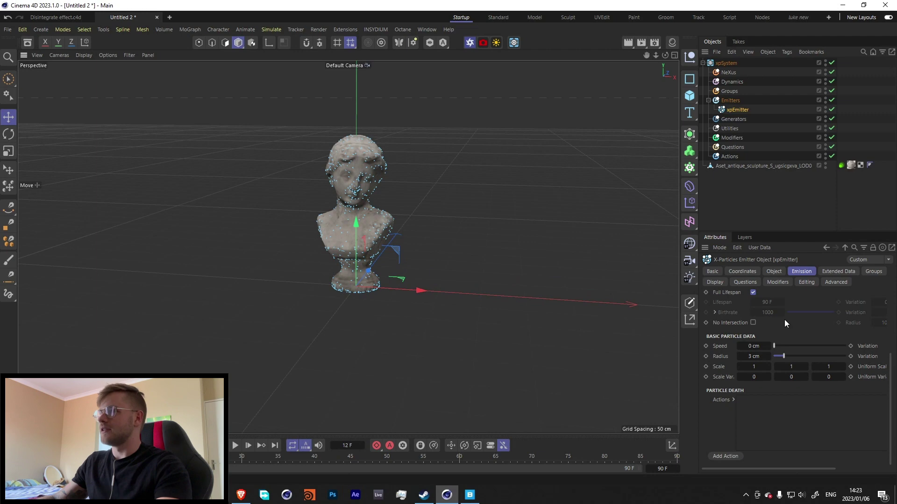
pyautogui.scroll(3, 784, 319)
pyautogui.click(776, 365)
pyautogui.click(776, 367)
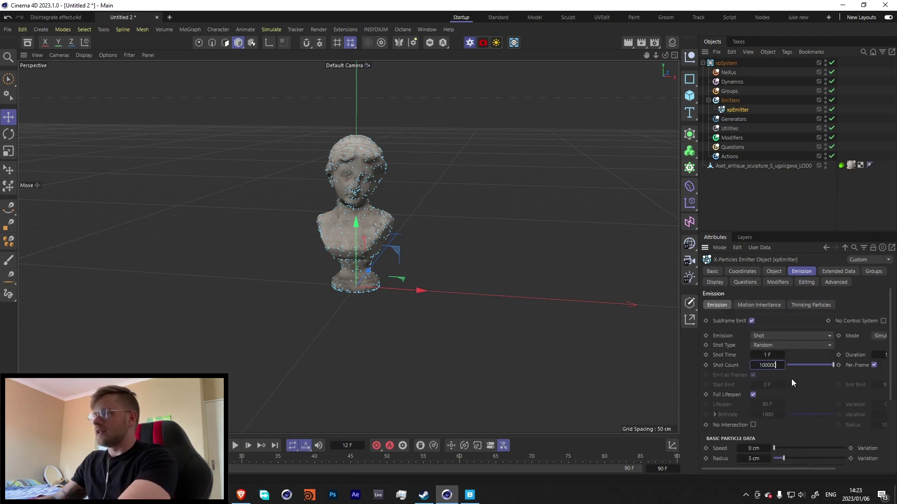
pyautogui.press('Return')
pyautogui.click(235, 446)
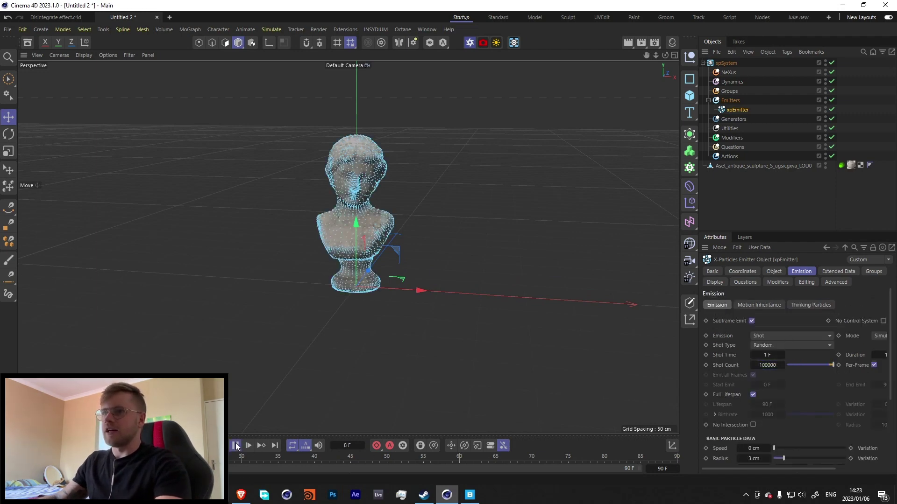
pyautogui.click(236, 447)
pyautogui.moveTo(359, 198)
pyautogui.keyDown('alt'); pyautogui.mouseDown()
pyautogui.moveTo(383, 187)
pyautogui.moveTo(357, 186)
pyautogui.mouseUp(); pyautogui.keyUp('alt')
pyautogui.keyDown('alt'); pyautogui.moveTo(346, 186); pyautogui.dragTo(412, 169, button='right'); pyautogui.keyUp('alt')
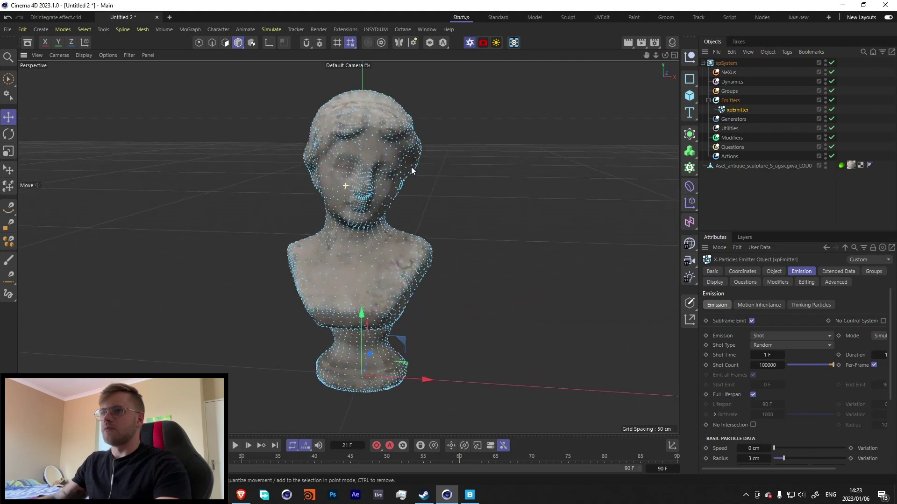
pyautogui.scroll(2, 355, 178)
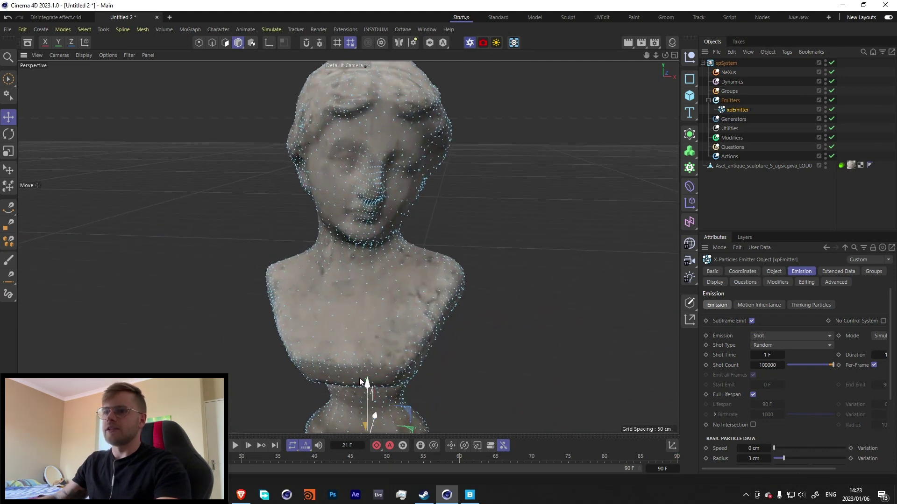
pyautogui.scroll(-4, 369, 182)
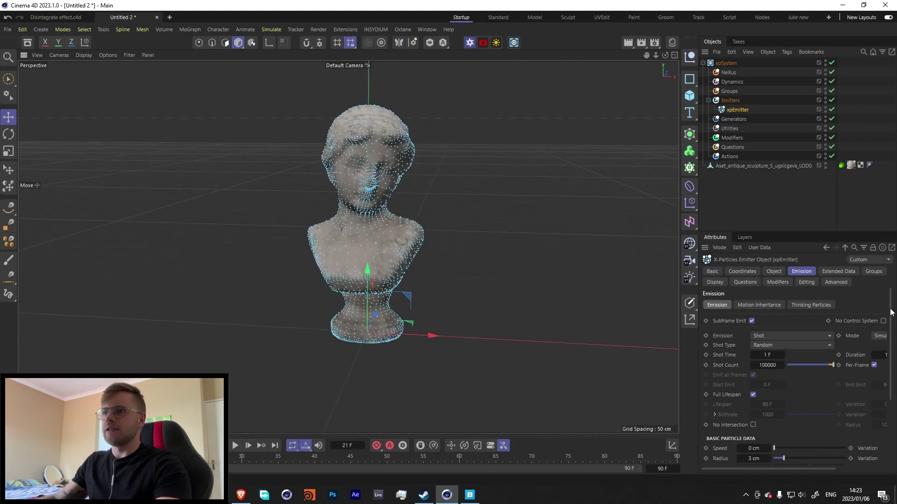
# Set Emit From to Polygon Area, rerun the simulation, then reselect the xpEmitter
pyautogui.click(778, 271)
pyautogui.click(783, 386)
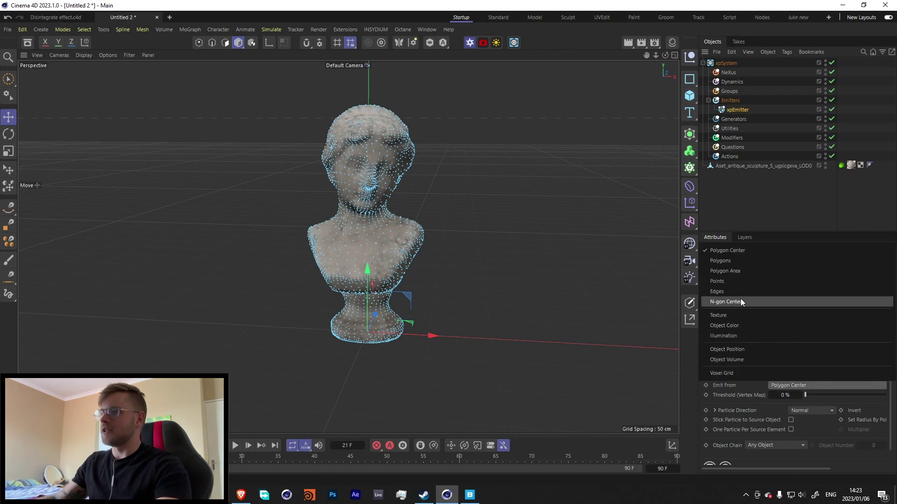
pyautogui.click(752, 420)
pyautogui.click(791, 385)
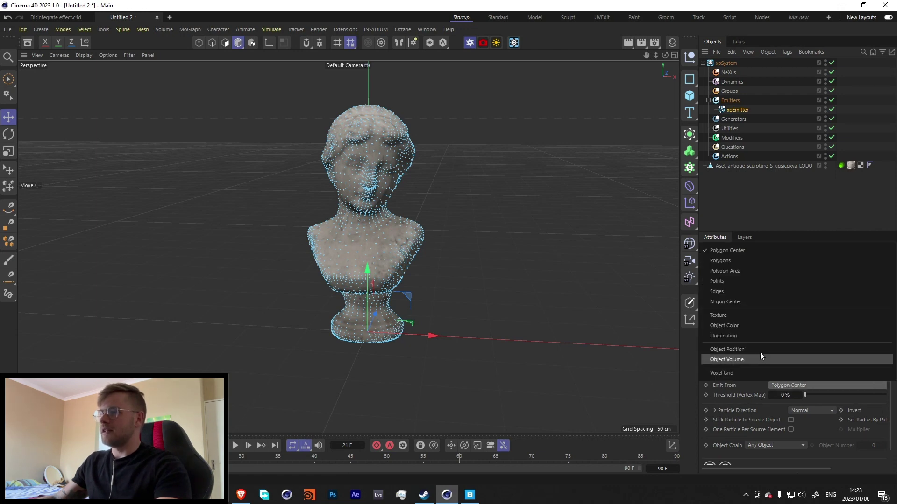
pyautogui.click(736, 271)
pyautogui.click(196, 446)
pyautogui.click(233, 444)
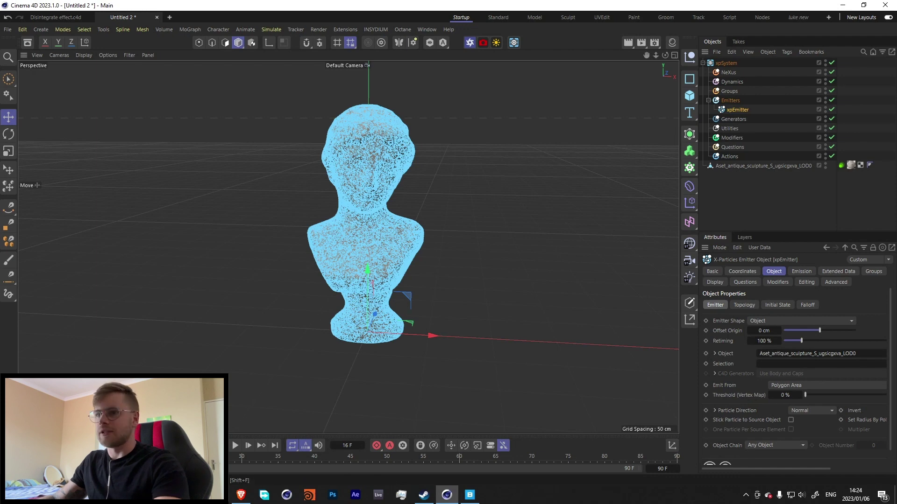
pyautogui.click(197, 446)
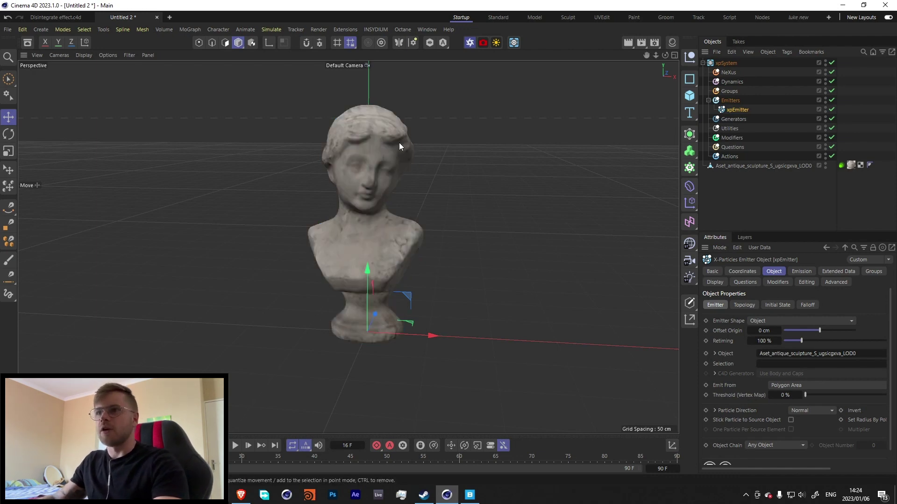
pyautogui.click(357, 164)
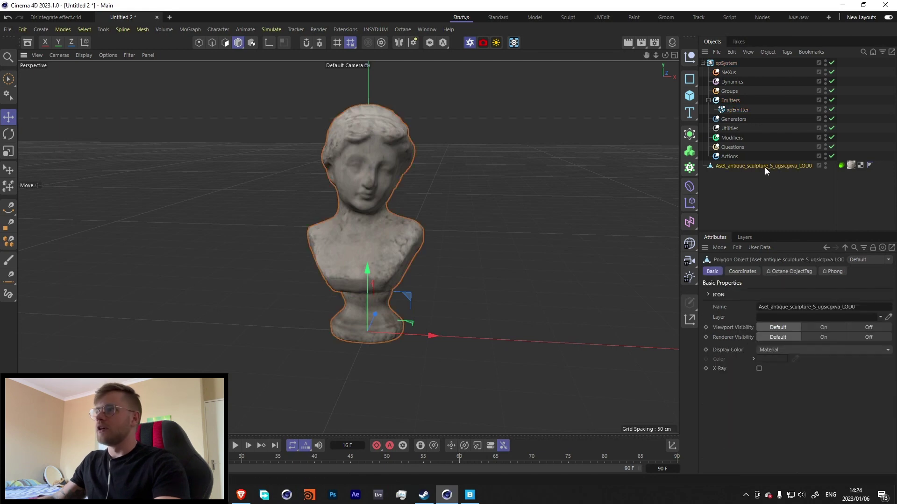
pyautogui.click(736, 110)
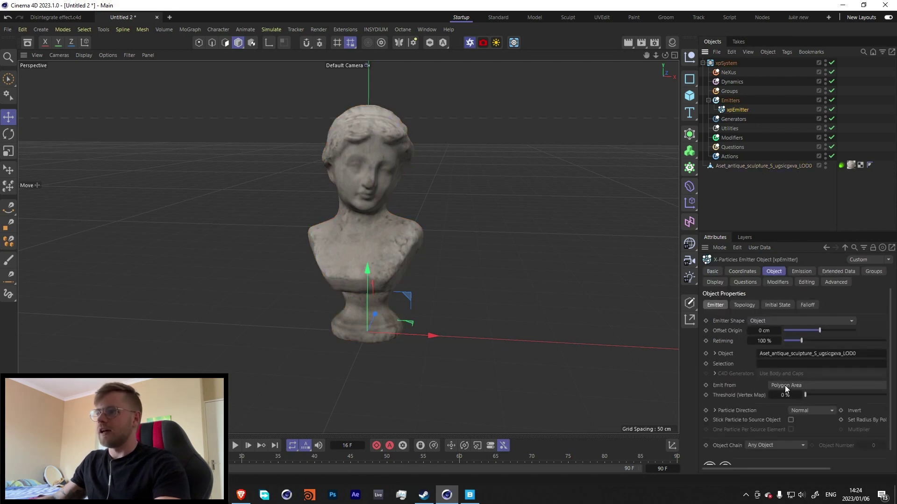
pyautogui.click(467, 42)
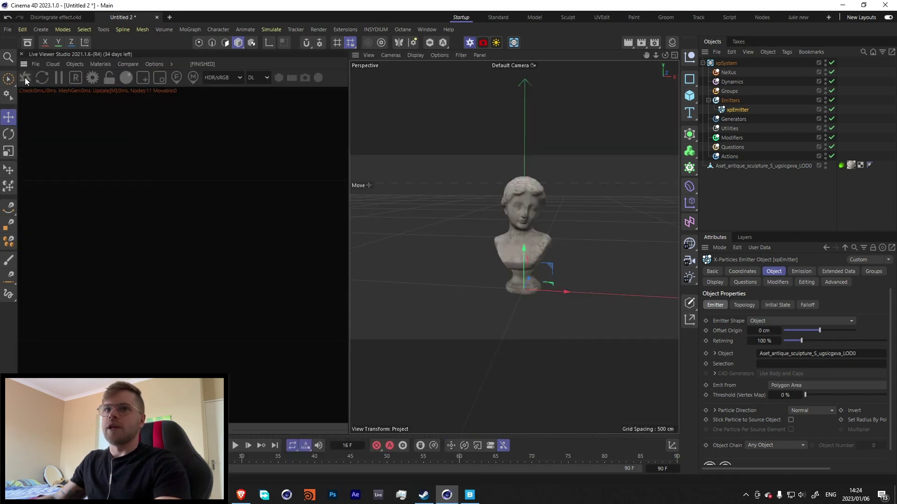
pyautogui.click(26, 78)
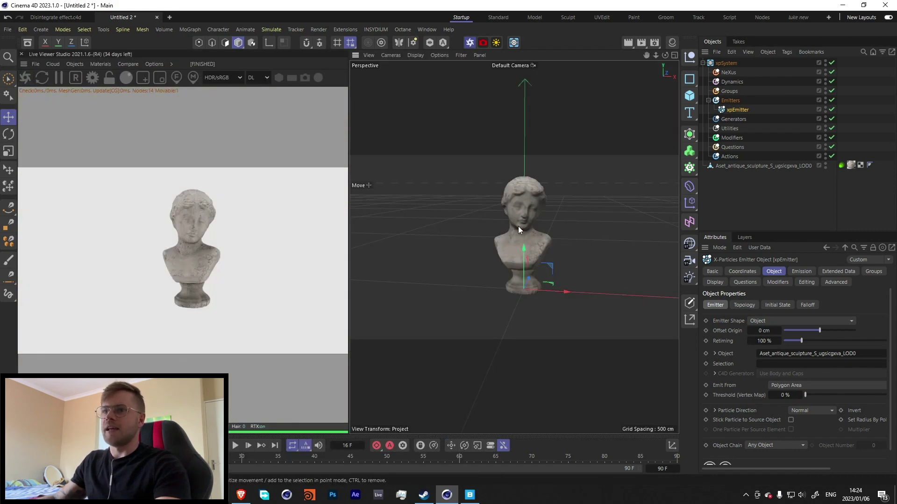
pyautogui.scroll(3, 518, 226)
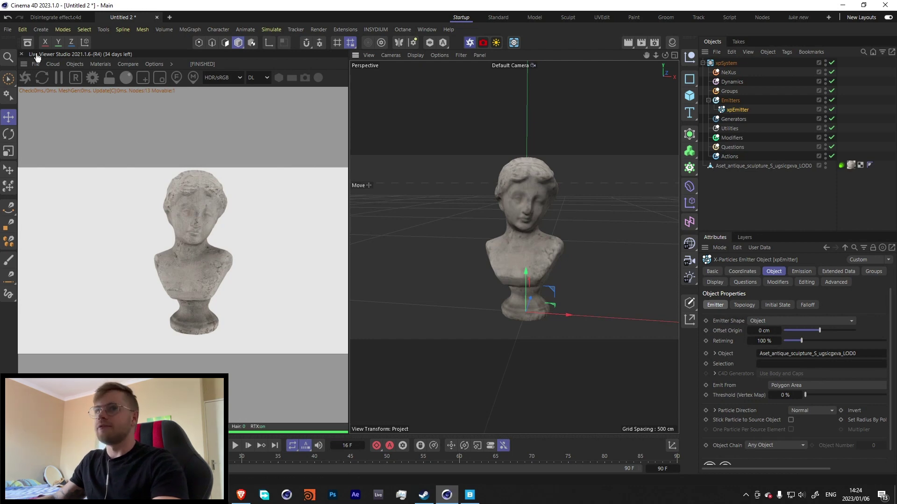
pyautogui.click(21, 54)
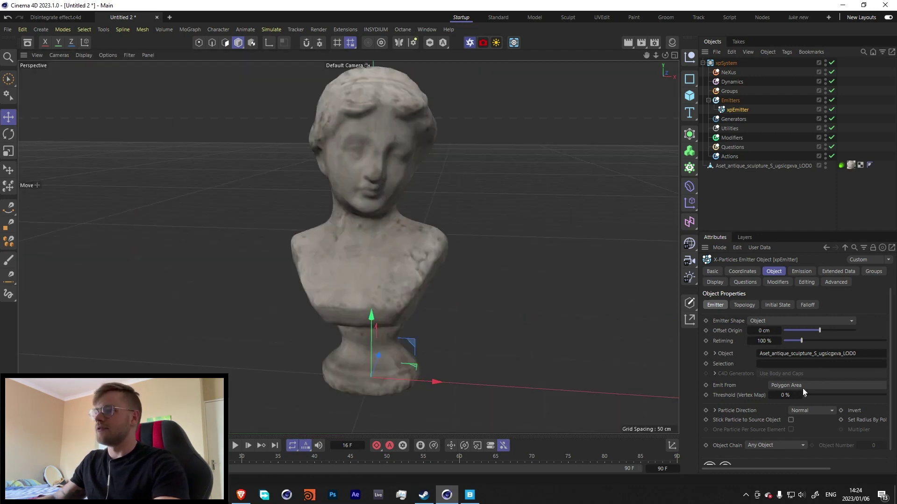
# Set the emitter's Texture Tag to the bust's material tag
pyautogui.click(785, 386)
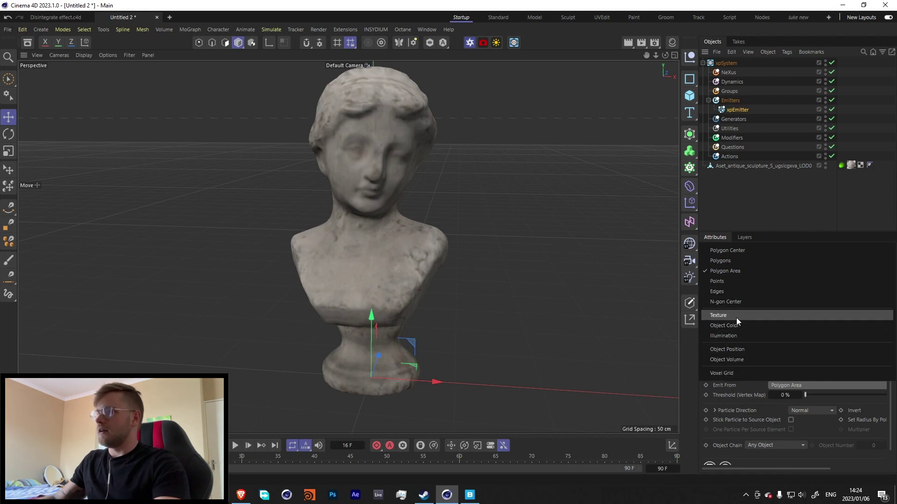
pyautogui.click(723, 315)
pyautogui.click(747, 307)
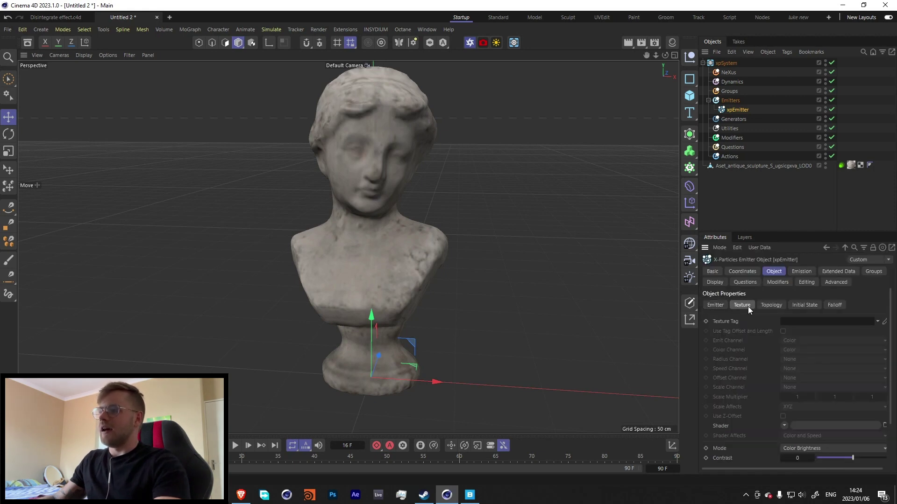
pyautogui.moveTo(853, 165); pyautogui.dragTo(802, 323)
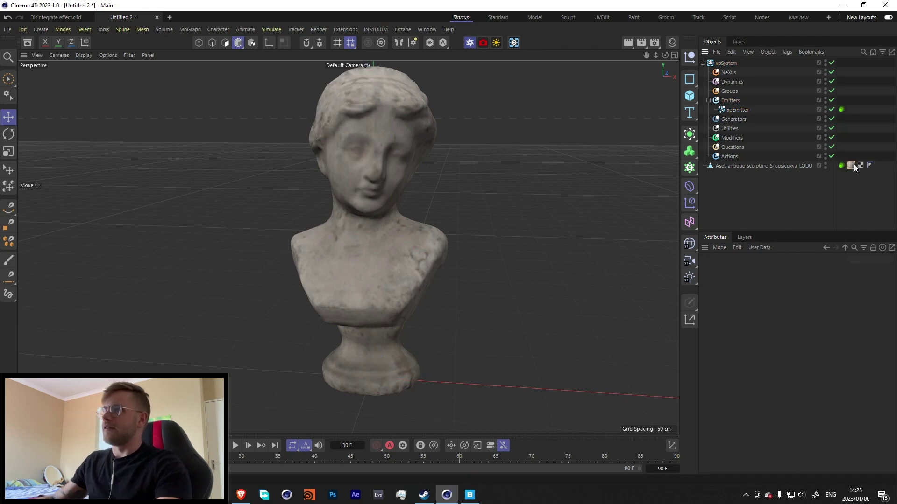
# Review the emitter's settings, pause playback, and open the Render Settings
pyautogui.click(738, 110)
pyautogui.click(801, 271)
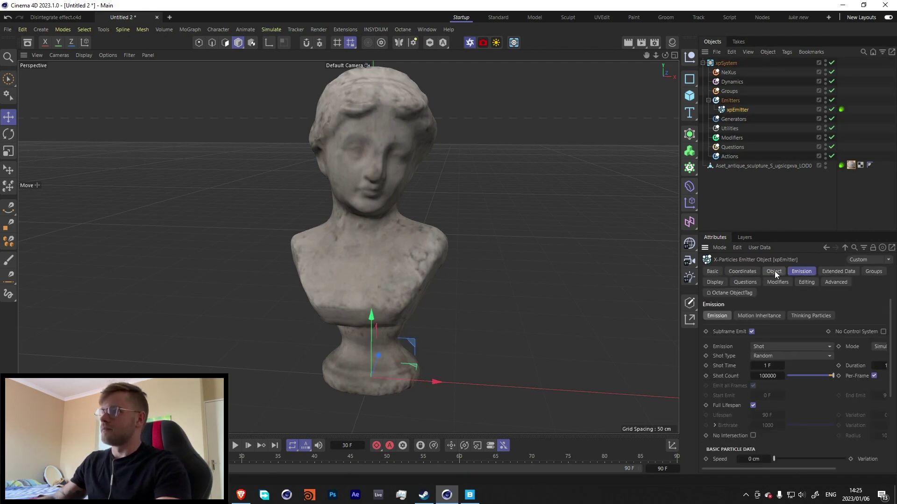
pyautogui.click(774, 272)
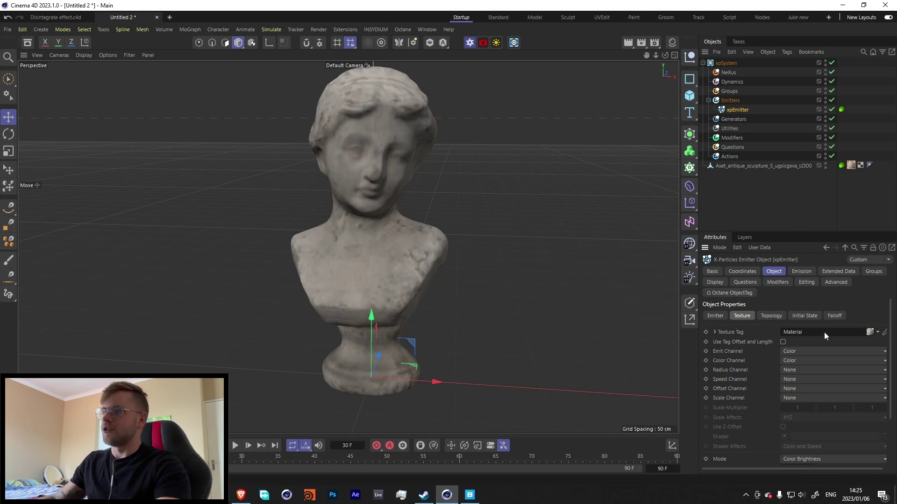
pyautogui.click(237, 446)
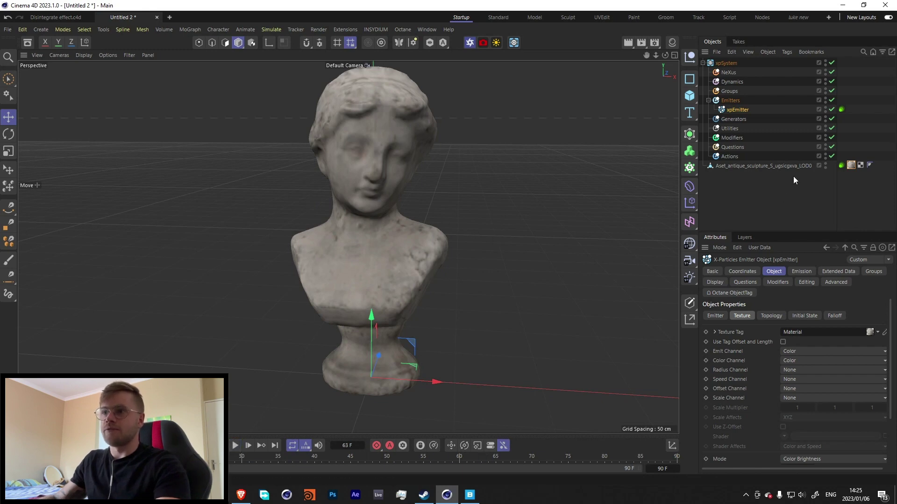
pyautogui.click(850, 166)
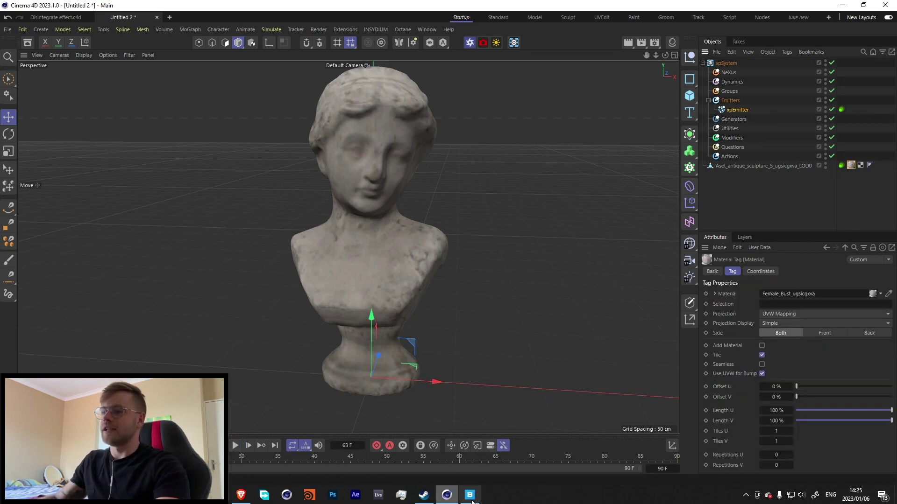
pyautogui.click(654, 43)
# Switch the renderer to Standard and close the Render Settings
pyautogui.click(646, 60)
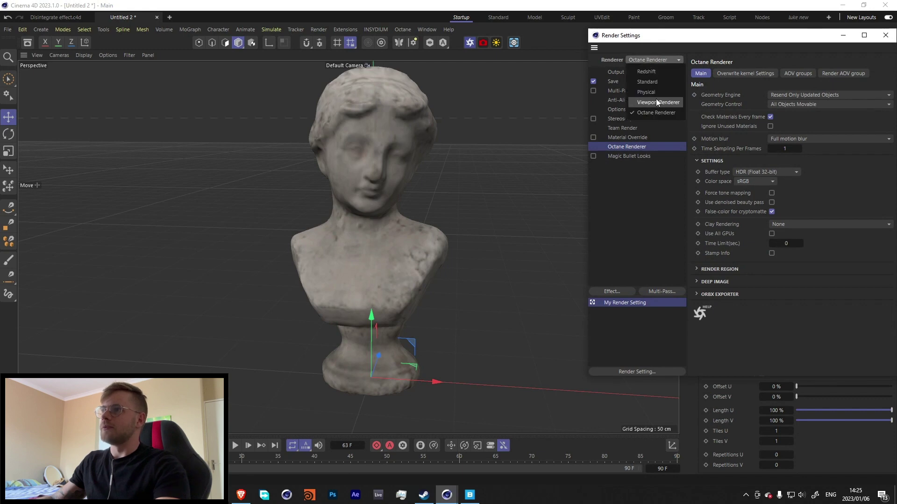
pyautogui.click(647, 82)
pyautogui.click(885, 36)
# Re-export the female bust asset from Quixel Bridge into Cinema 4D
pyautogui.click(470, 495)
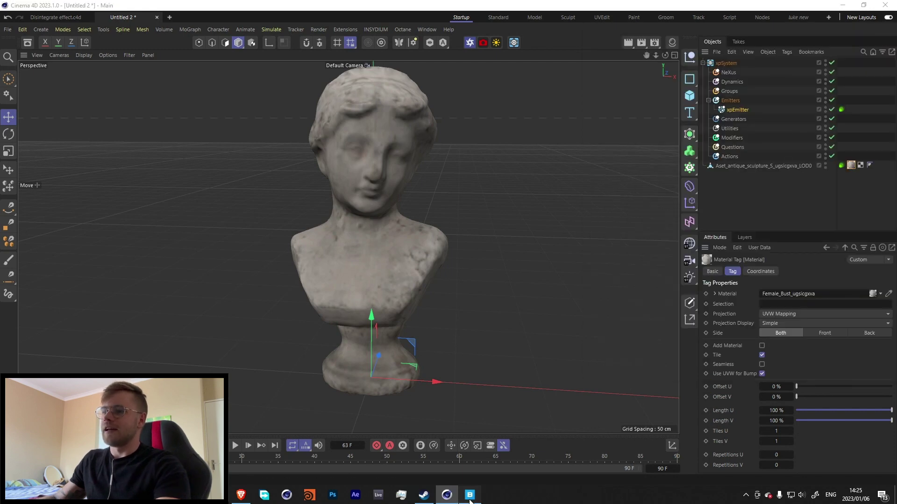
pyautogui.click(707, 391)
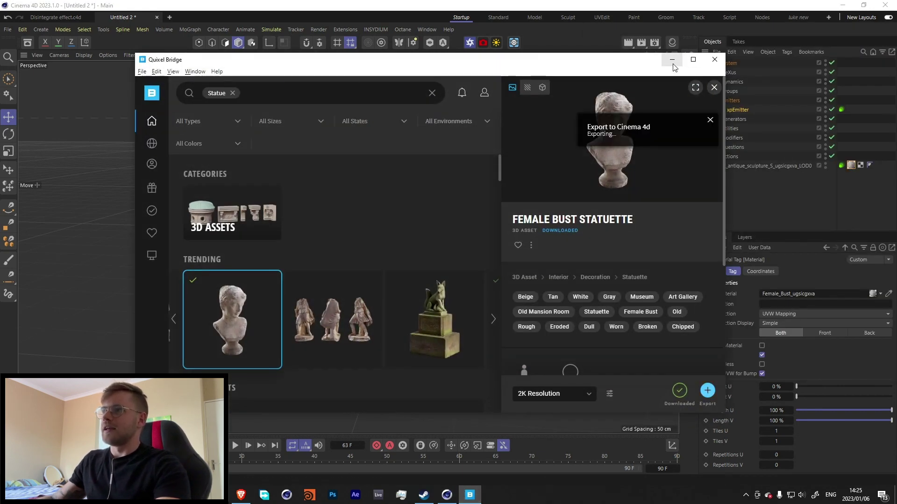
pyautogui.click(672, 59)
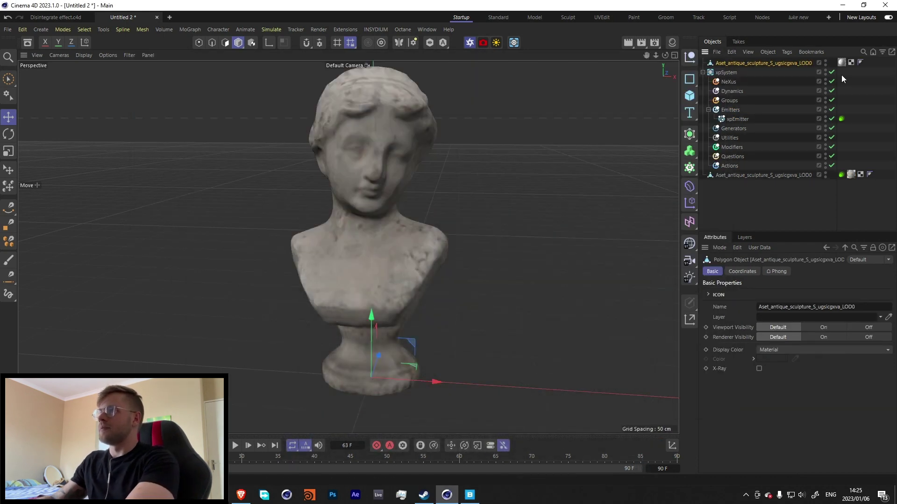
# Move the new material tag onto the original bust and delete the duplicate sculpture
pyautogui.moveTo(850, 178); pyautogui.dragTo(846, 179)
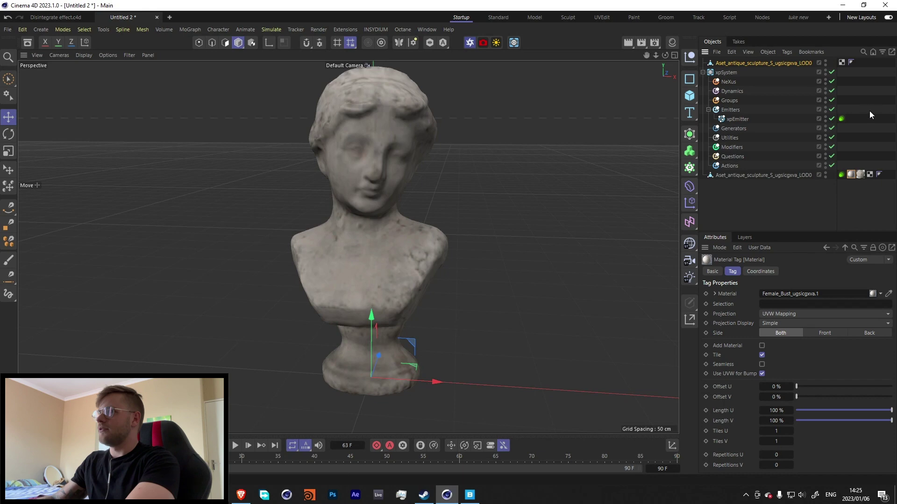
pyautogui.click(725, 61)
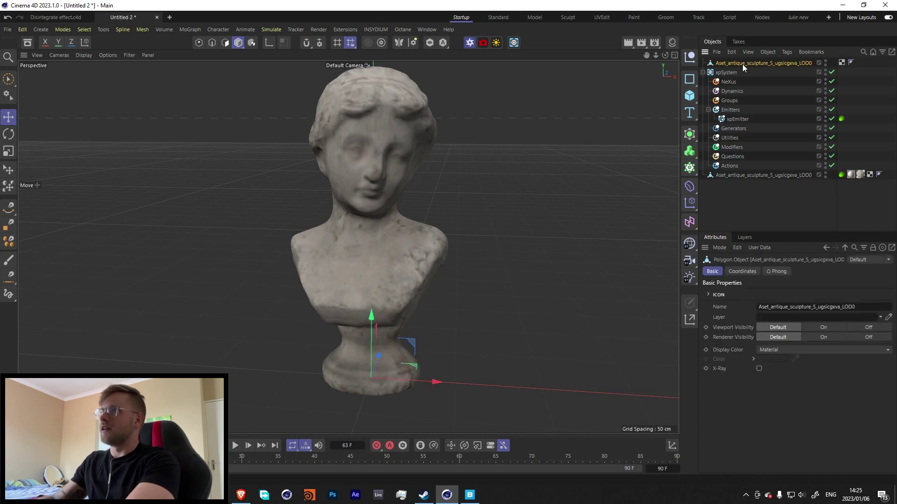
pyautogui.press('Delete')
pyautogui.click(851, 166)
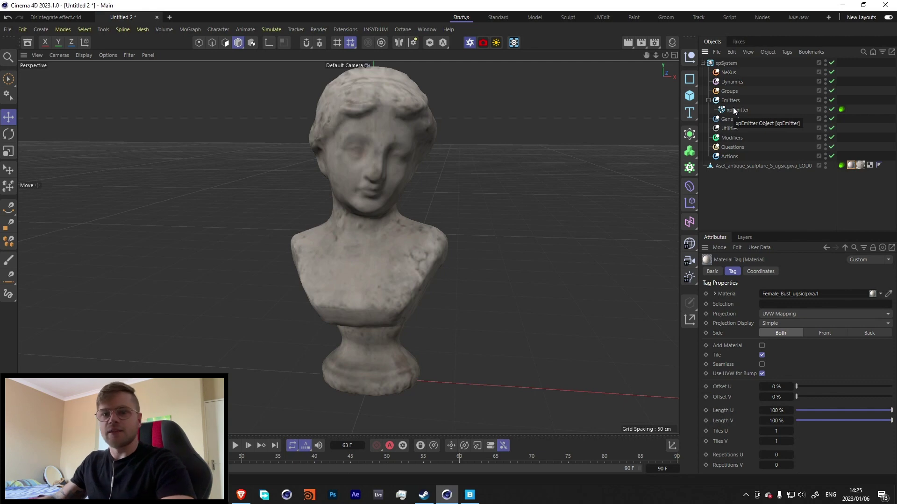
pyautogui.click(734, 110)
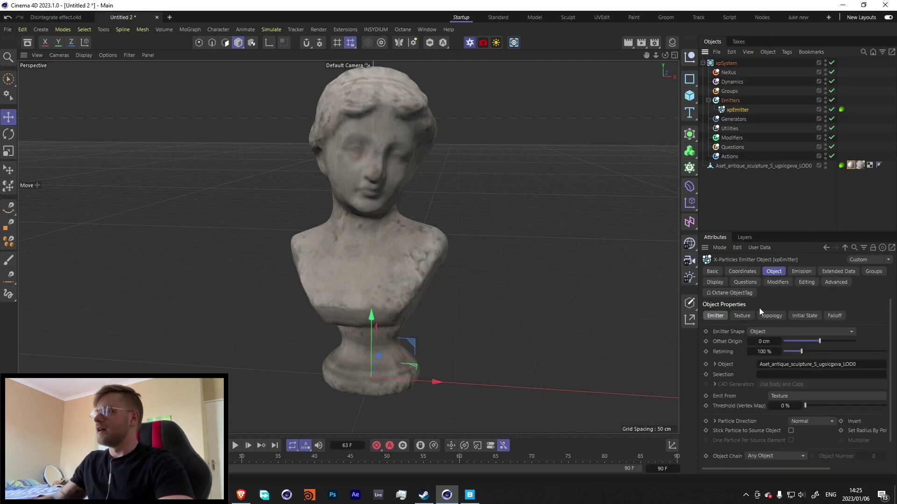
# Set the emitter's Texture Tag to the bust's new material, then play and orbit to inspect
pyautogui.click(743, 316)
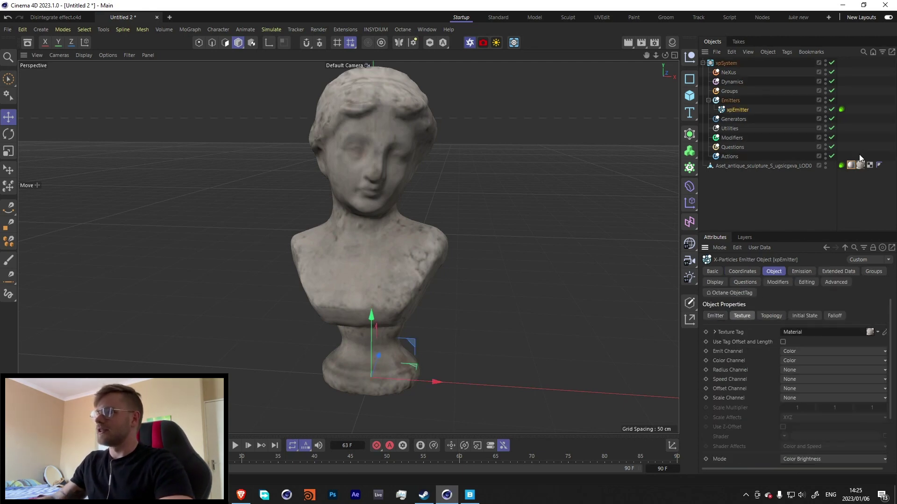
pyautogui.moveTo(850, 166); pyautogui.dragTo(797, 333)
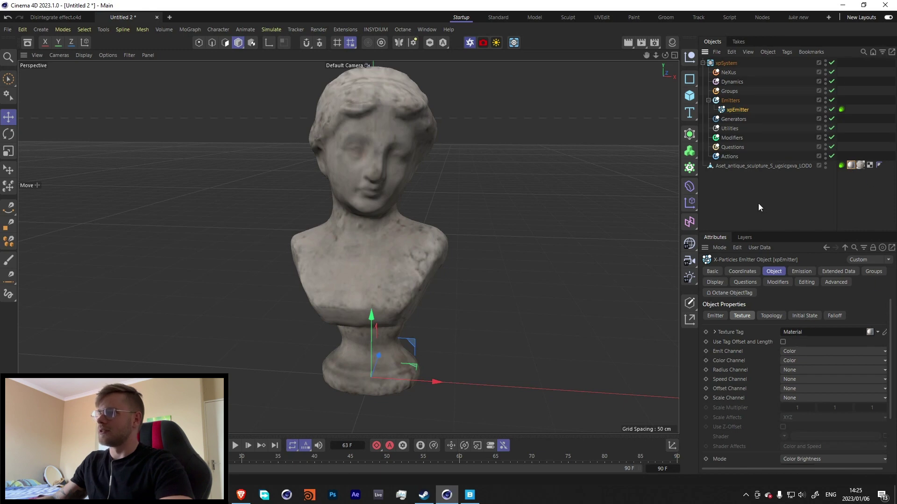
pyautogui.click(758, 207)
pyautogui.click(235, 445)
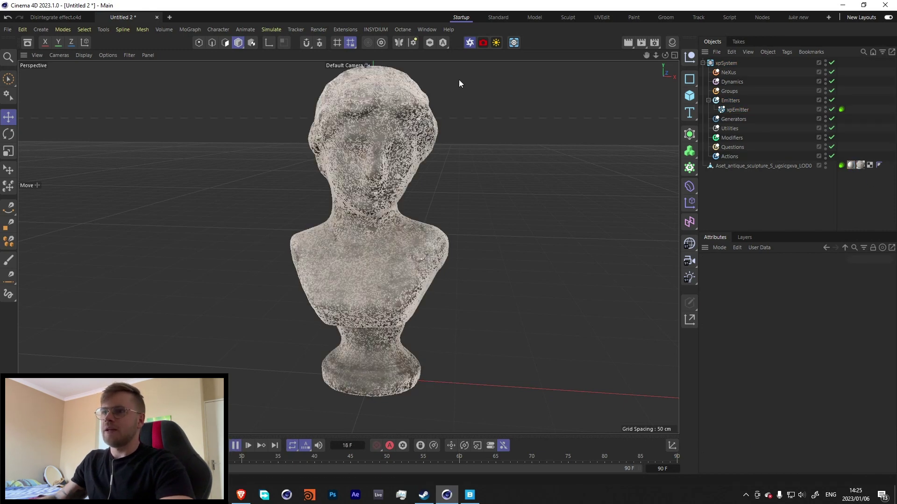
pyautogui.click(235, 446)
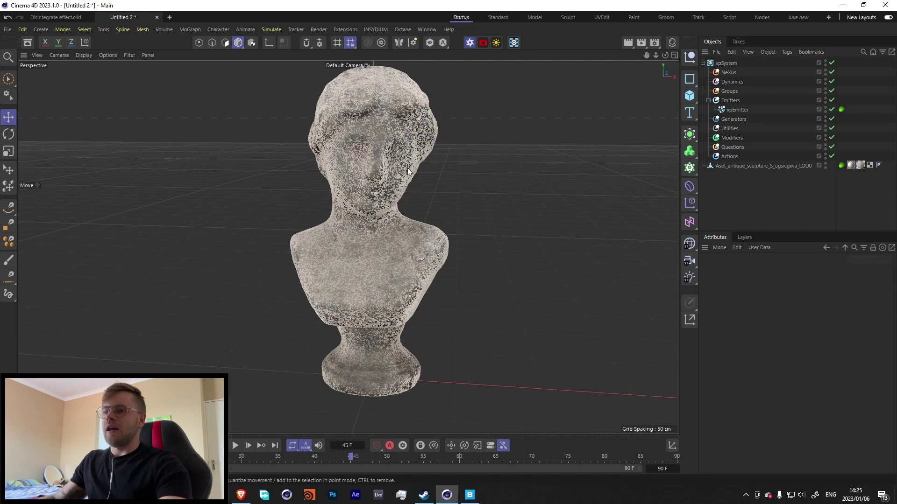
pyautogui.moveTo(382, 174)
pyautogui.keyDown('alt'); pyautogui.mouseDown()
pyautogui.moveTo(380, 150)
pyautogui.moveTo(294, 240)
pyautogui.mouseUp(); pyautogui.keyUp('alt')
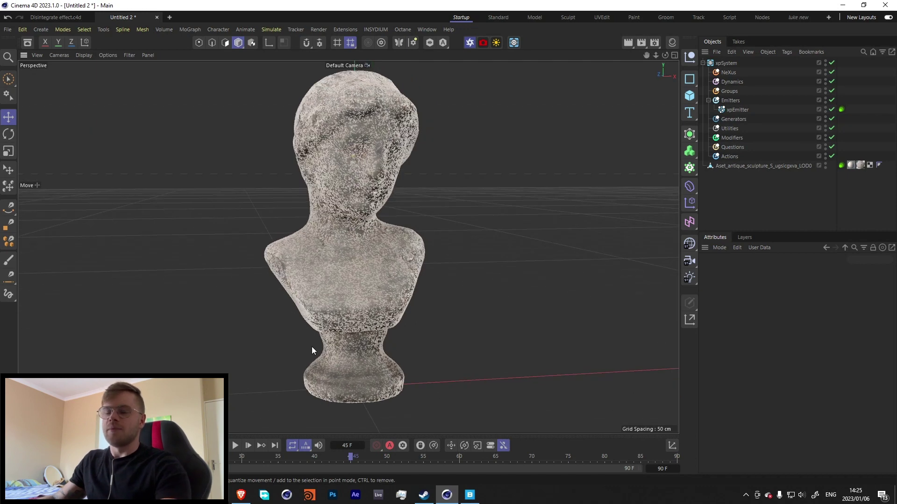
pyautogui.keyDown('alt'); pyautogui.moveTo(392, 256); pyautogui.dragTo(308, 236); pyautogui.keyUp('alt')
pyautogui.click(703, 63)
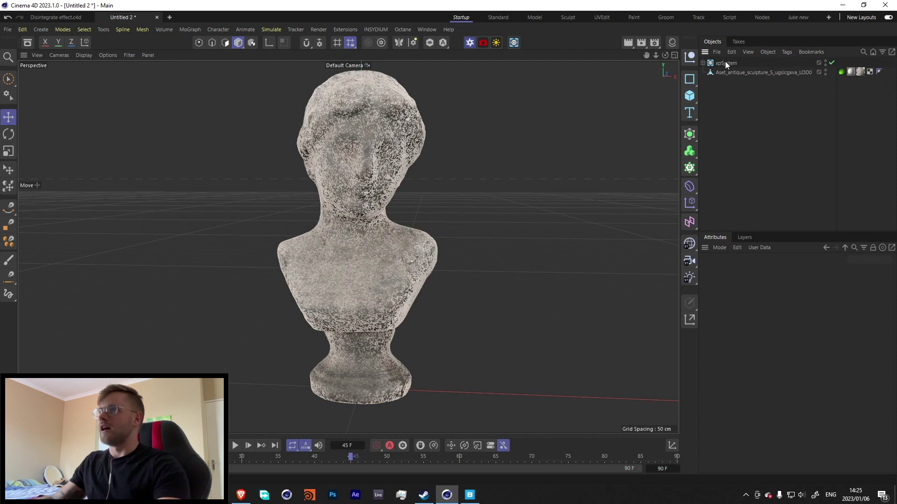
# Disable the particle system, add a Vertex Map tag to the bust, and tick Use Fields
pyautogui.click(833, 63)
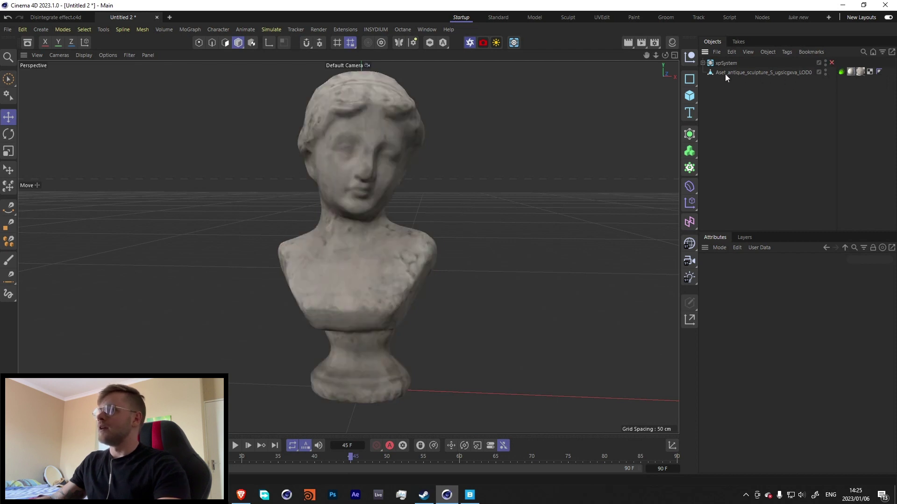
pyautogui.rightClick(738, 72)
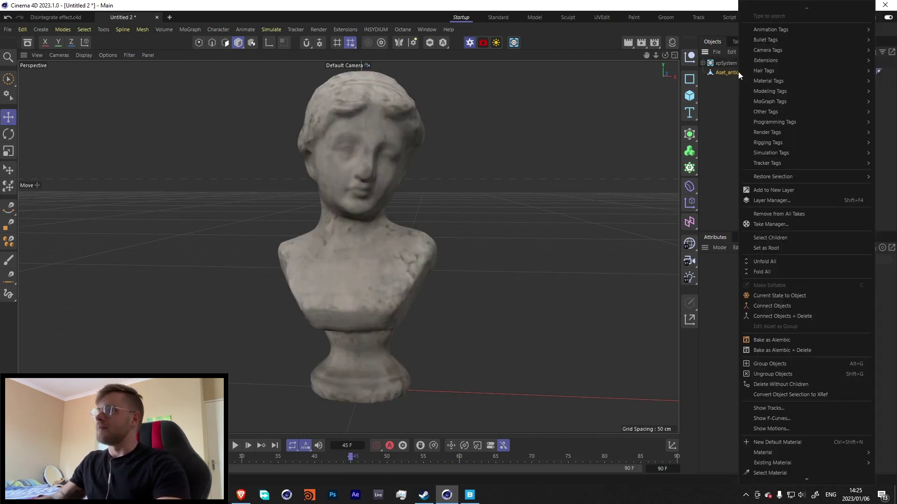
pyautogui.write('vert')
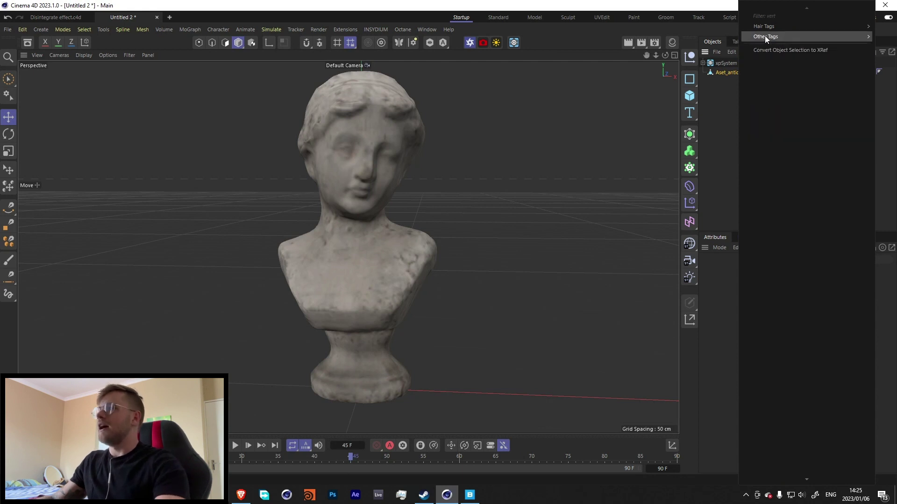
pyautogui.moveTo(764, 36)
pyautogui.click(725, 48)
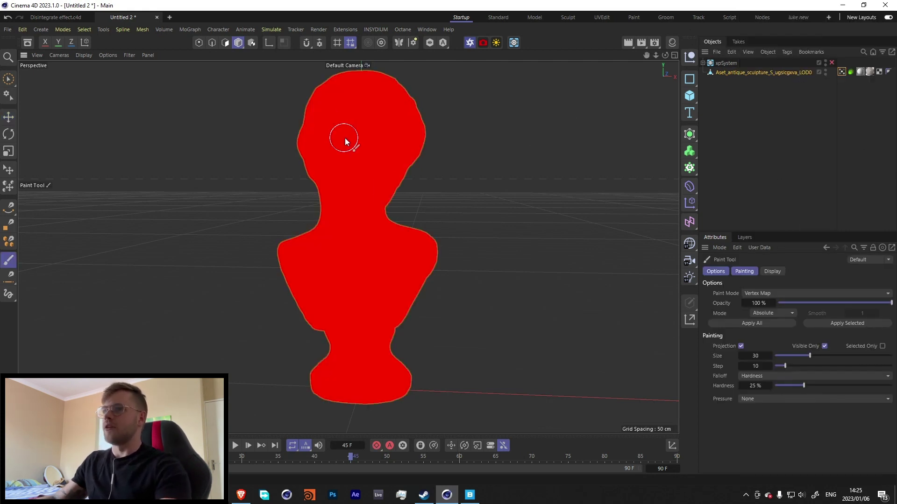
pyautogui.scroll(-3, 345, 138)
pyautogui.click(841, 72)
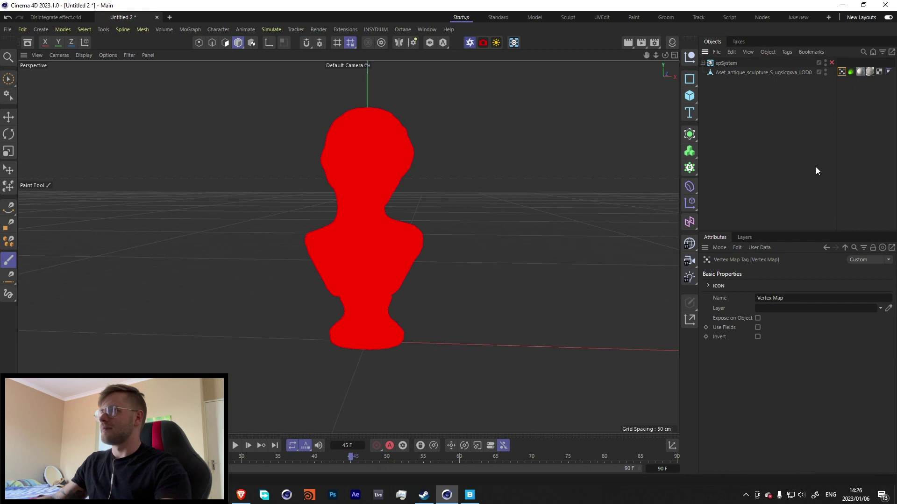
pyautogui.click(758, 327)
pyautogui.click(772, 196)
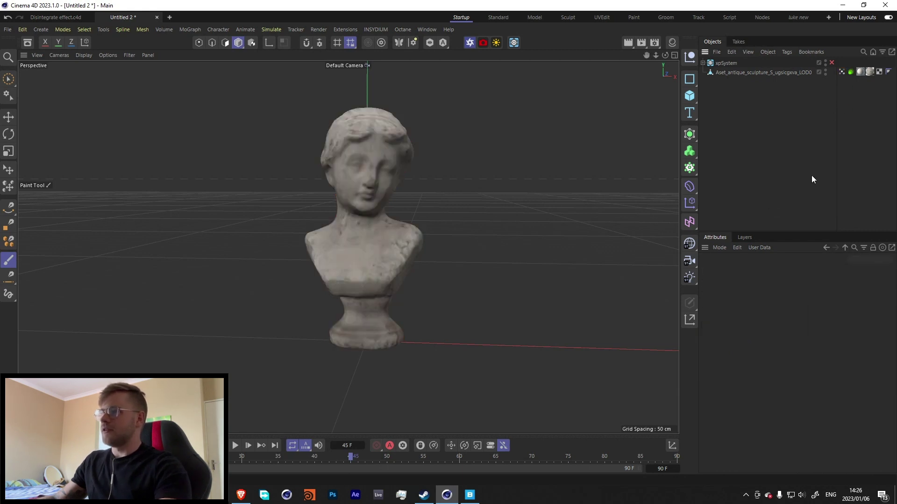
pyautogui.click(842, 72)
# Disable the vertex map's Freeze layer
pyautogui.click(738, 324)
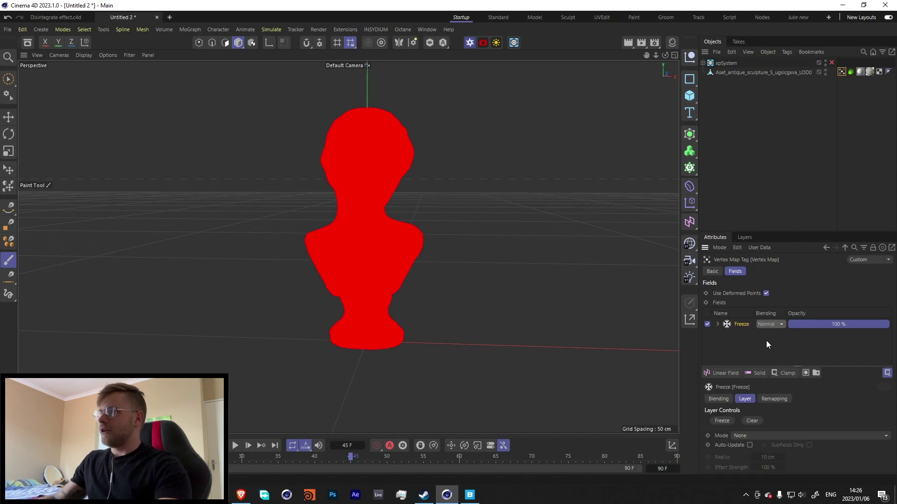
pyautogui.click(787, 373)
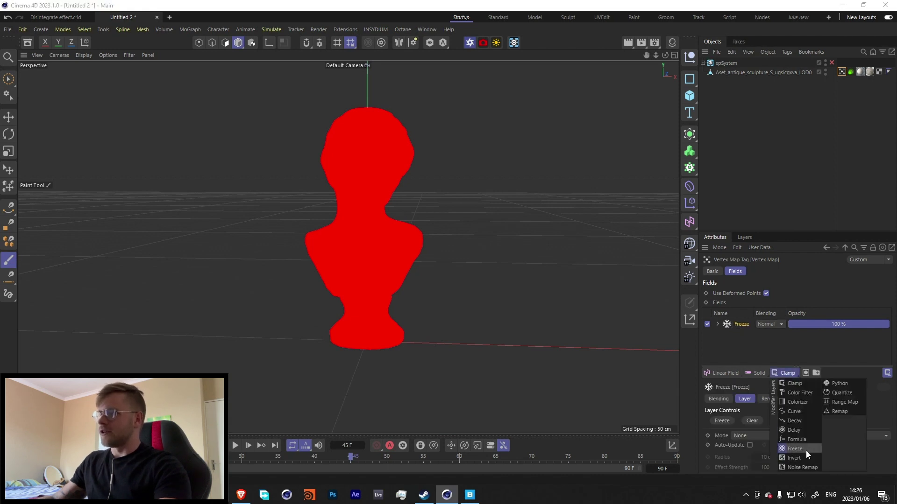
pyautogui.click(707, 324)
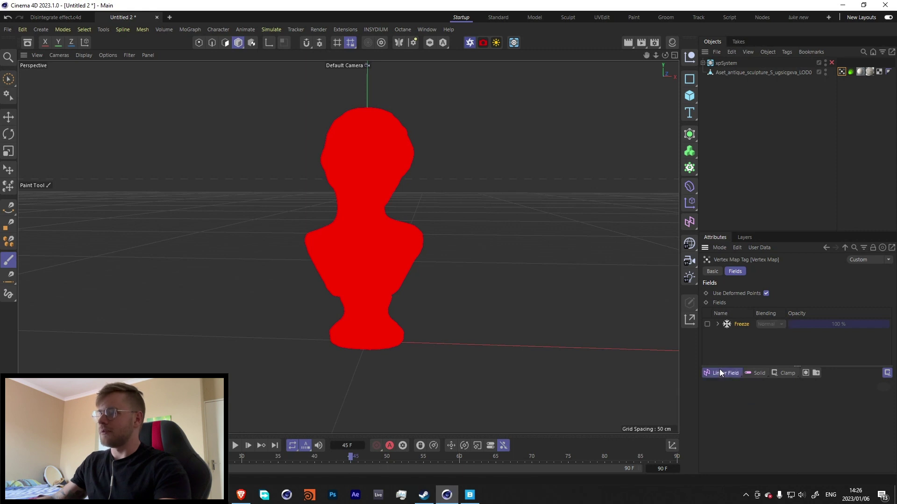
# Add a Shader Field to the vertex map and set its shader to Noise
pyautogui.click(724, 373)
pyautogui.click(775, 384)
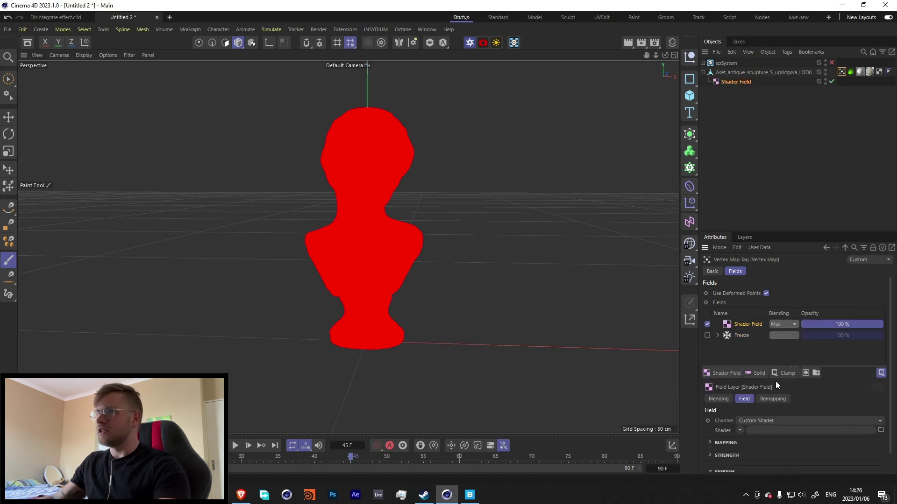
pyautogui.click(740, 430)
pyautogui.click(755, 279)
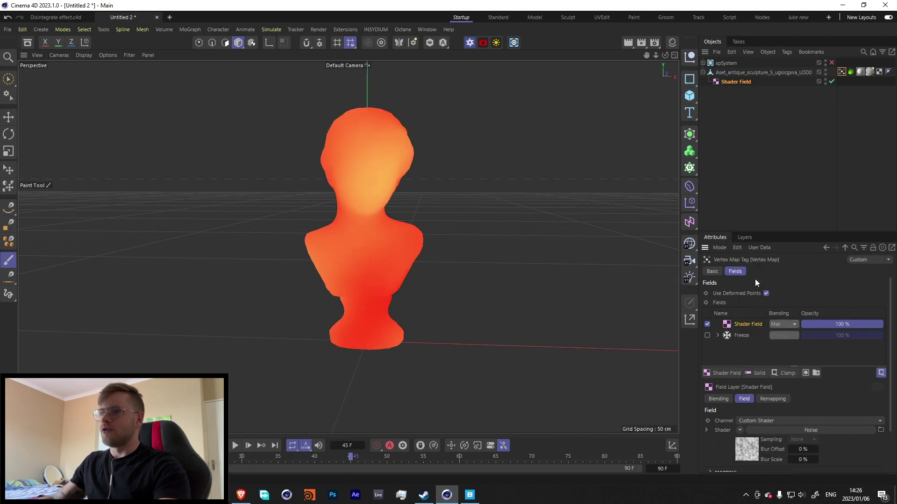
pyautogui.click(743, 449)
# Set the Noise Global Scale to 10% and the noise type to Stupl
pyautogui.doubleClick(778, 411)
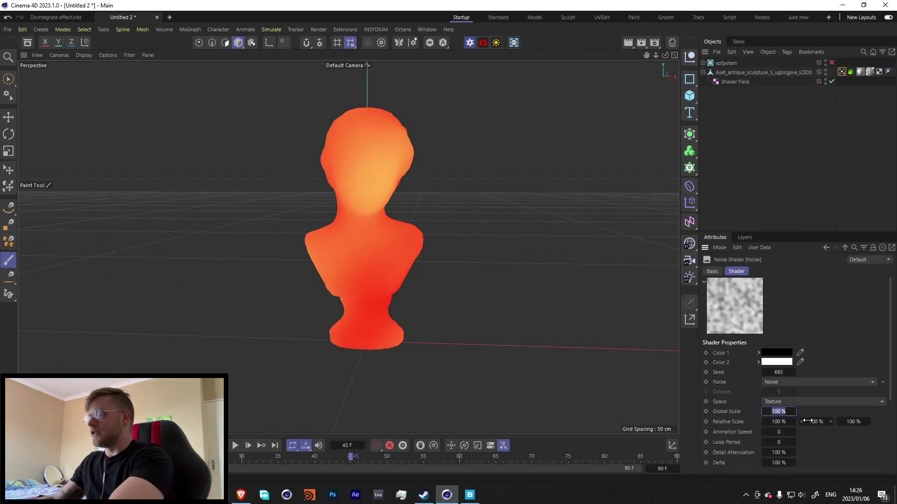
pyautogui.write('10')
pyautogui.press('Return')
pyautogui.click(788, 382)
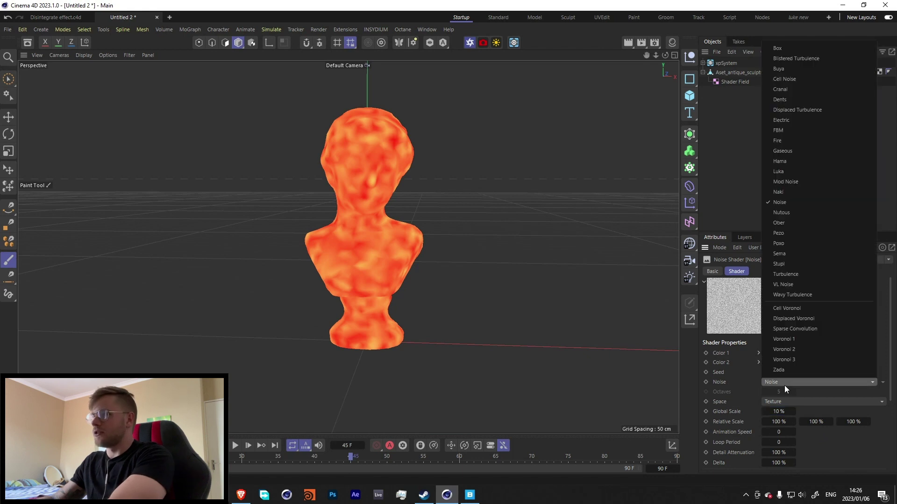
pyautogui.click(782, 294)
pyautogui.press('Up')
pyautogui.press('Up')
pyautogui.press('Up')
pyautogui.press('Up')
pyautogui.press('Up')
pyautogui.press('Up')
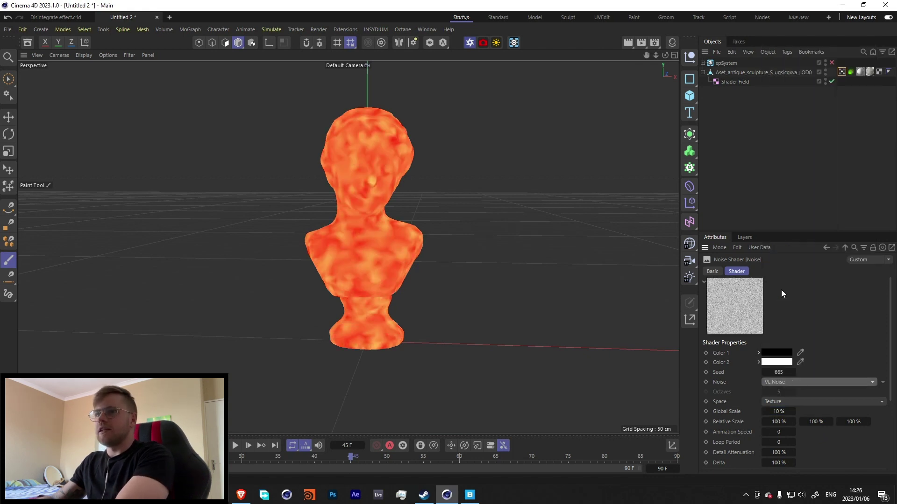
pyautogui.press('Down')
pyautogui.press('Down')
pyautogui.press('Down')
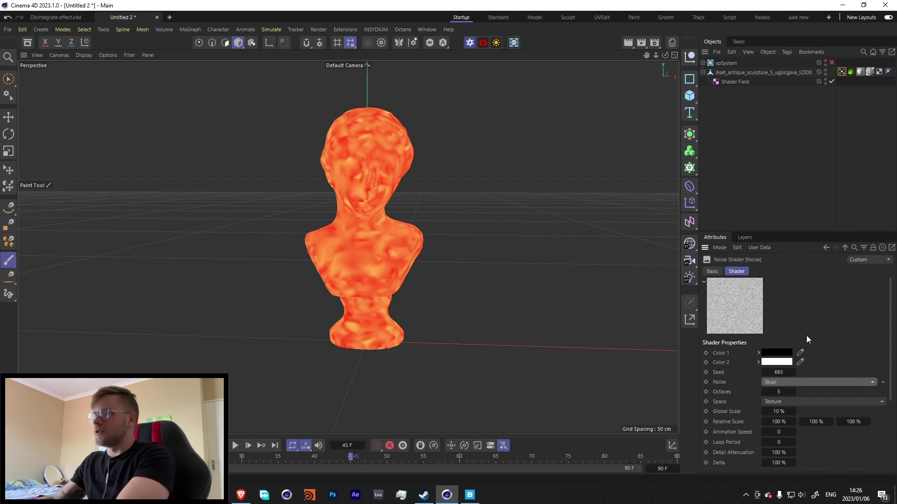
# Set Low Clip to 23%, High Clip to about 71%, and Global Scale to 20%
pyautogui.scroll(-3, 826, 455)
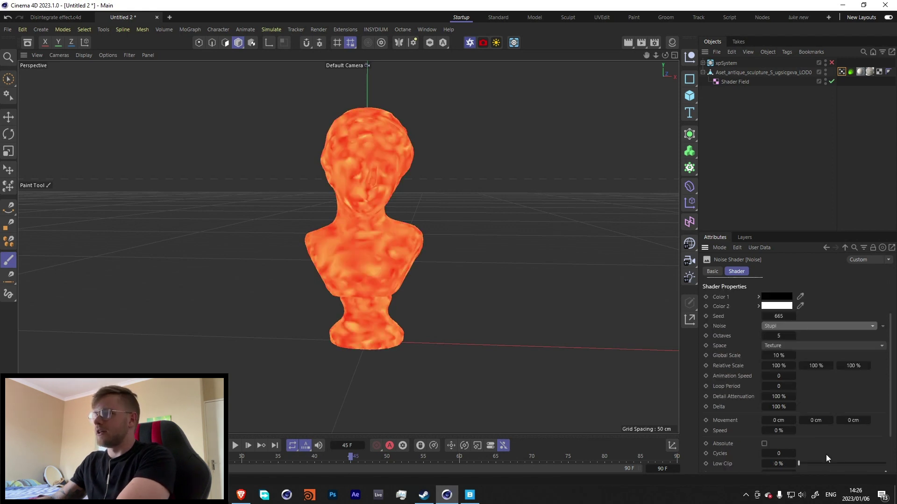
pyautogui.scroll(-3, 826, 458)
pyautogui.moveTo(799, 409); pyautogui.dragTo(819, 410)
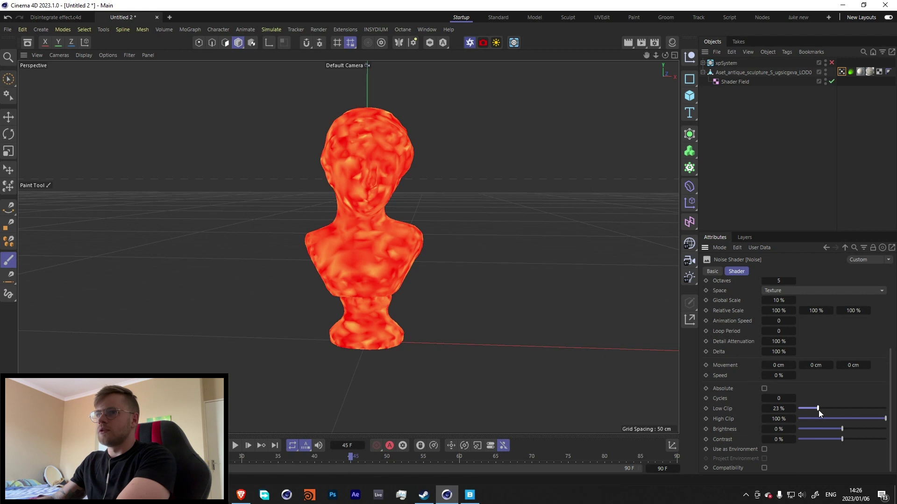
pyautogui.moveTo(885, 421); pyautogui.dragTo(848, 439)
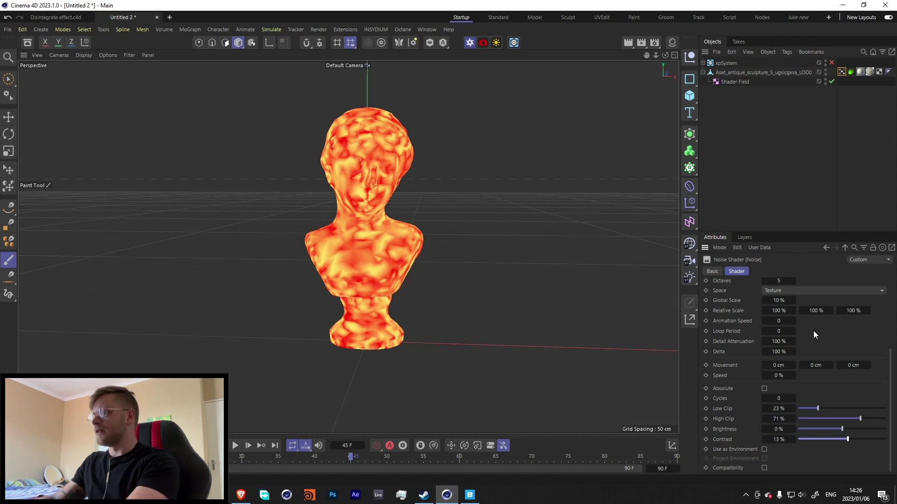
pyautogui.scroll(5, 814, 330)
pyautogui.moveTo(779, 412); pyautogui.dragTo(823, 408)
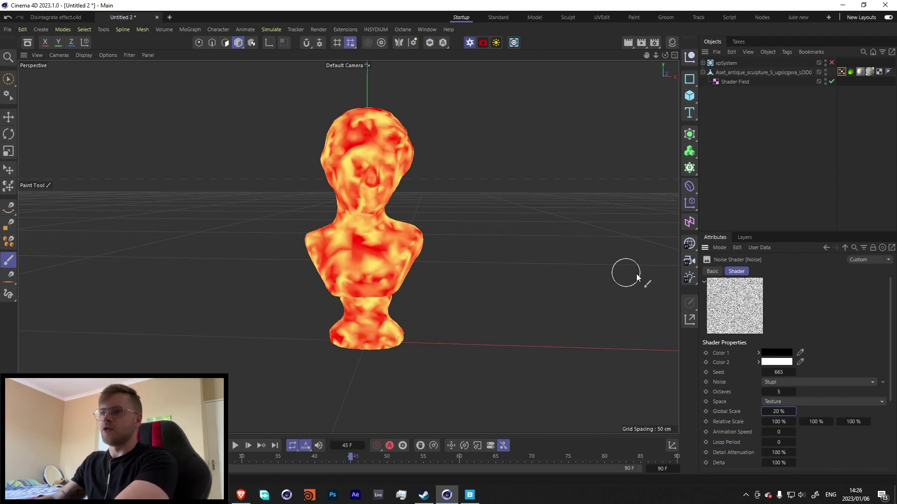
pyautogui.click(759, 116)
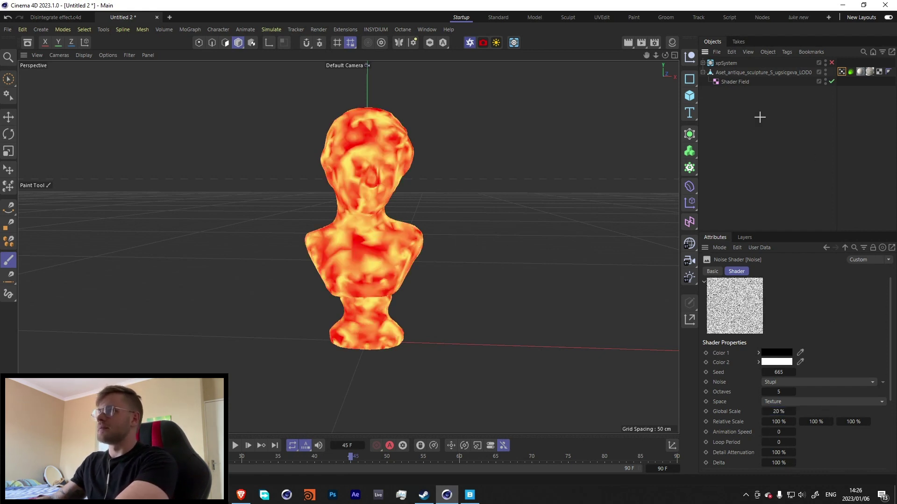
pyautogui.click(841, 71)
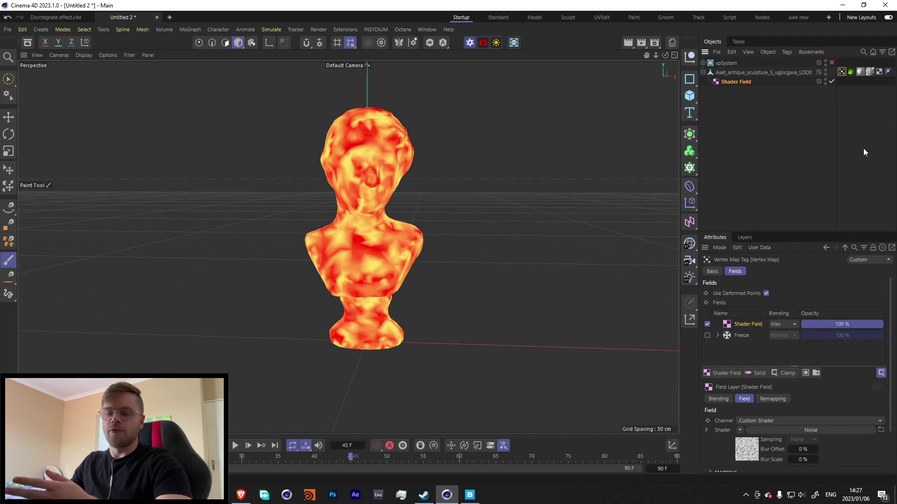
# Switch the Freeze layer back on below the Shader Field, keeping the Shader Field's blending at Max
pyautogui.click(842, 73)
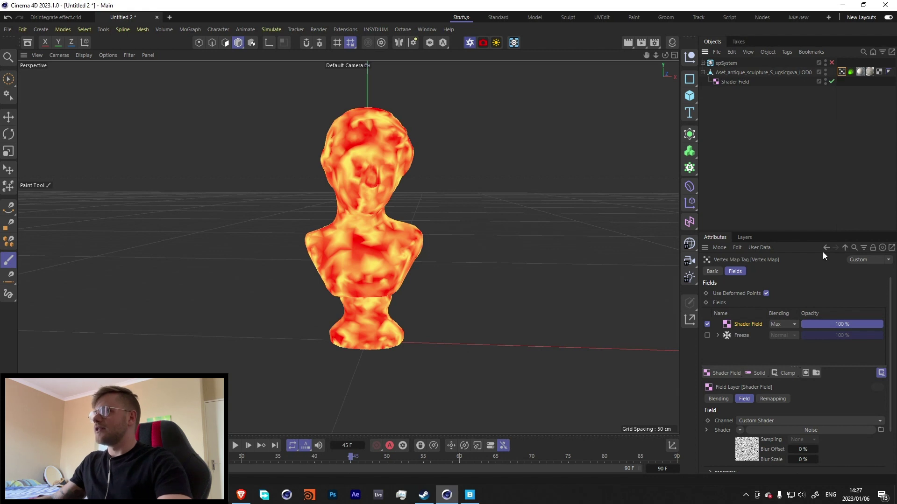
pyautogui.click(730, 336)
pyautogui.click(707, 336)
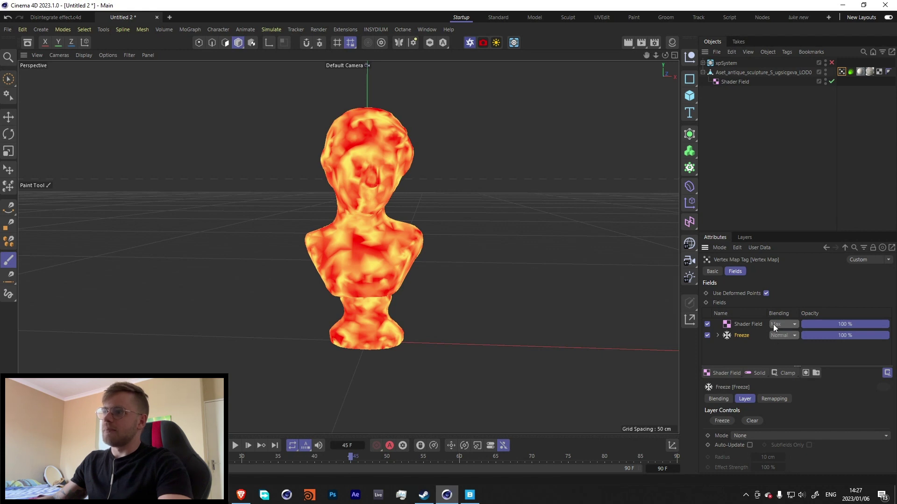
pyautogui.click(756, 324)
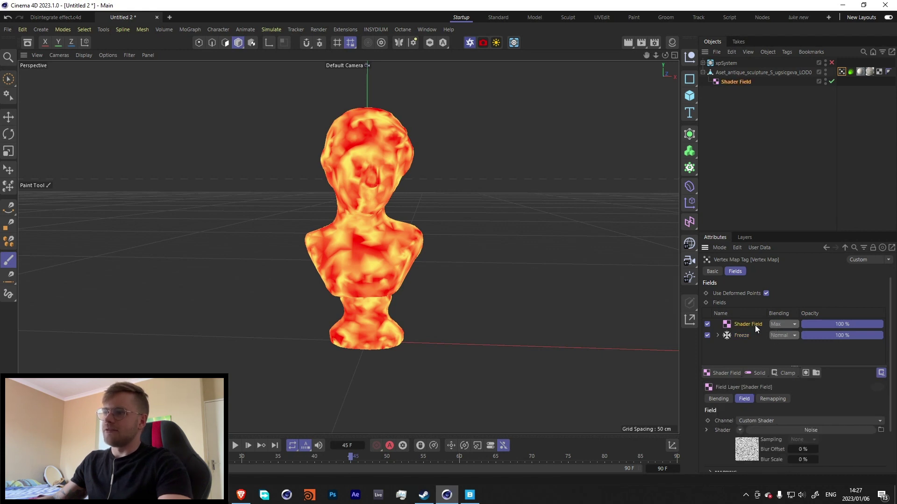
pyautogui.click(783, 324)
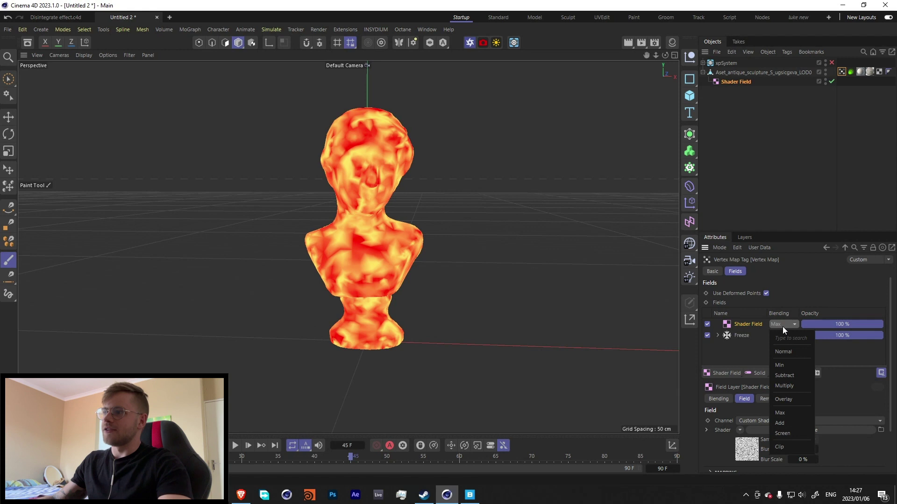
pyautogui.click(740, 336)
# Set the Freeze layer's mode to Grow, keep a 10 cm radius, and preview the animation
pyautogui.click(754, 436)
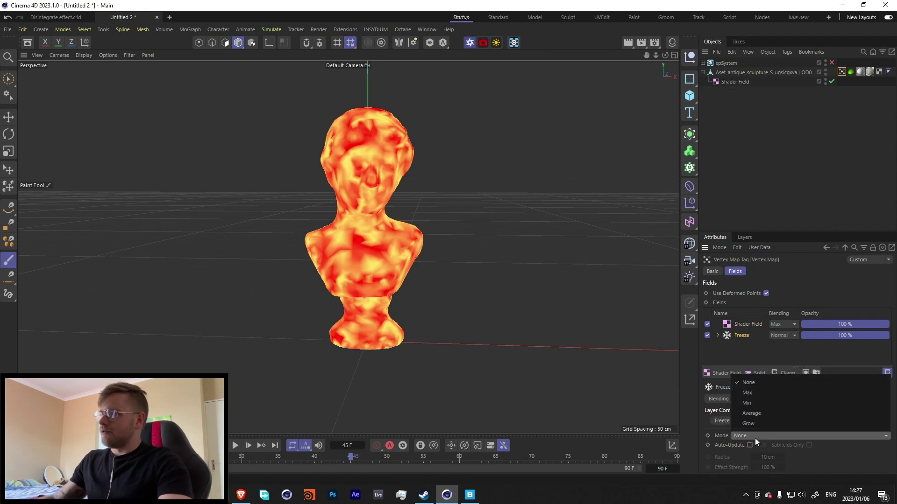
pyautogui.click(758, 424)
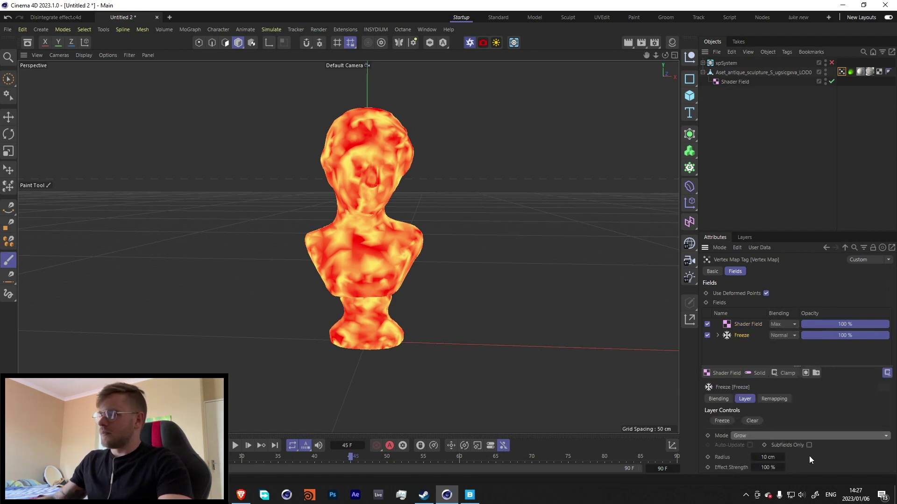
pyautogui.doubleClick(775, 459)
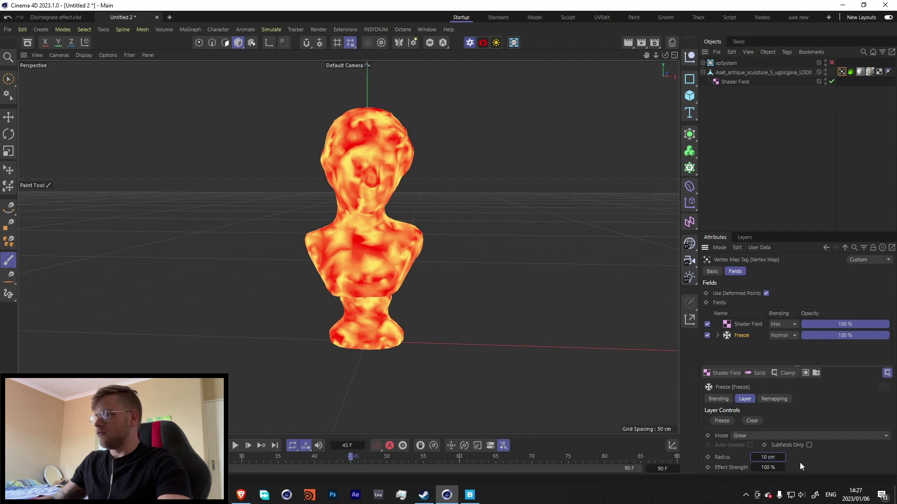
pyautogui.press('Return')
pyautogui.click(235, 446)
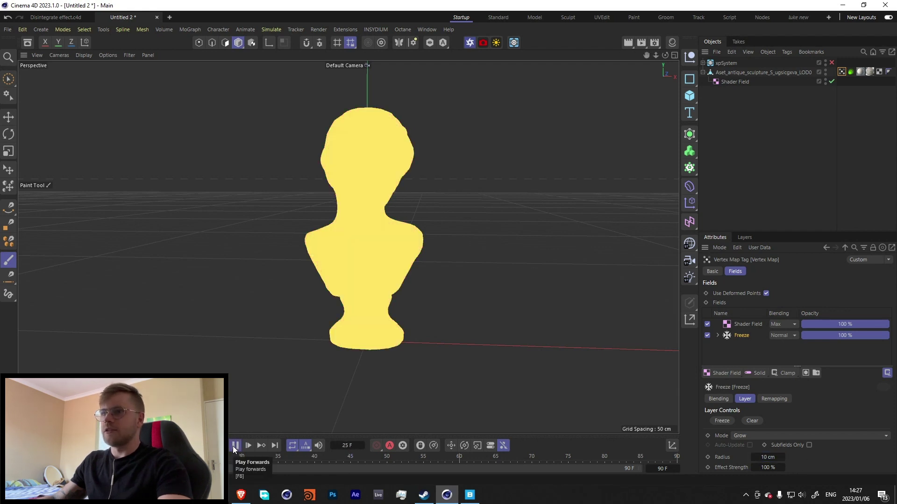
# Set the Freeze radius to 20 cm and the effect strength to 50%
pyautogui.doubleClick(772, 468)
pyautogui.write('20')
pyautogui.doubleClick(768, 458)
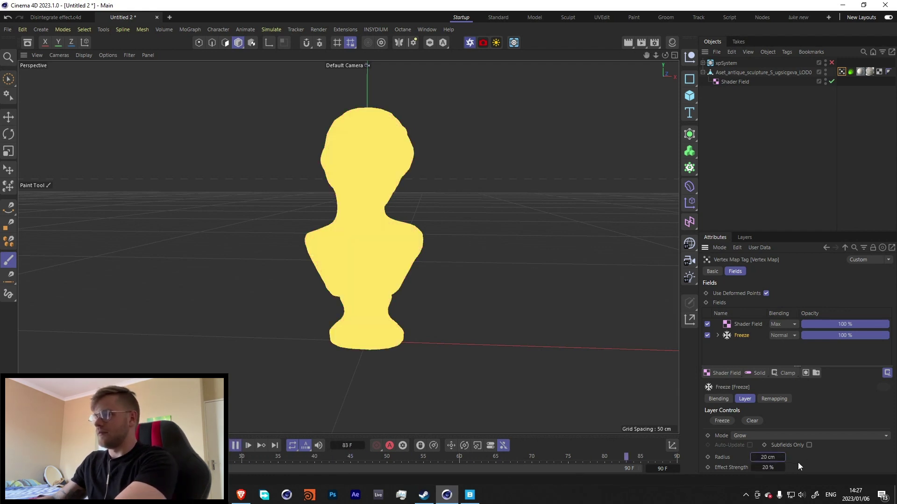
pyautogui.write('20')
pyautogui.press('Return')
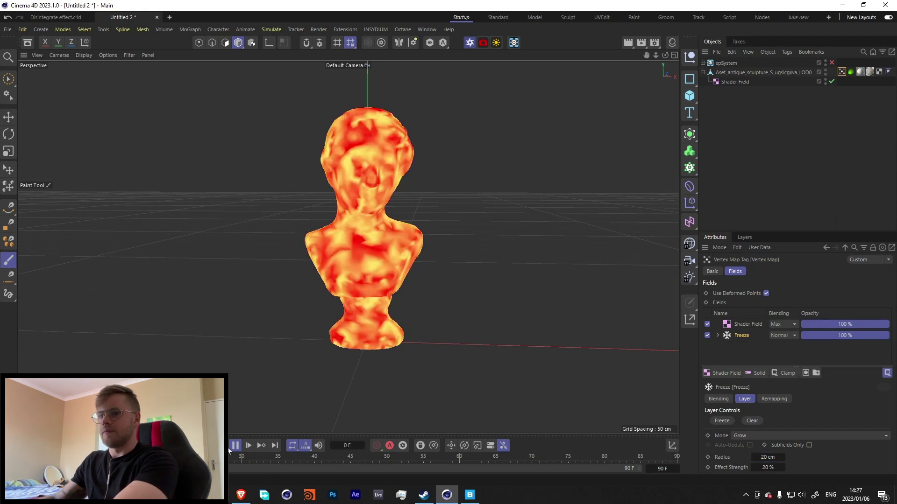
pyautogui.doubleClick(768, 468)
pyautogui.write('50')
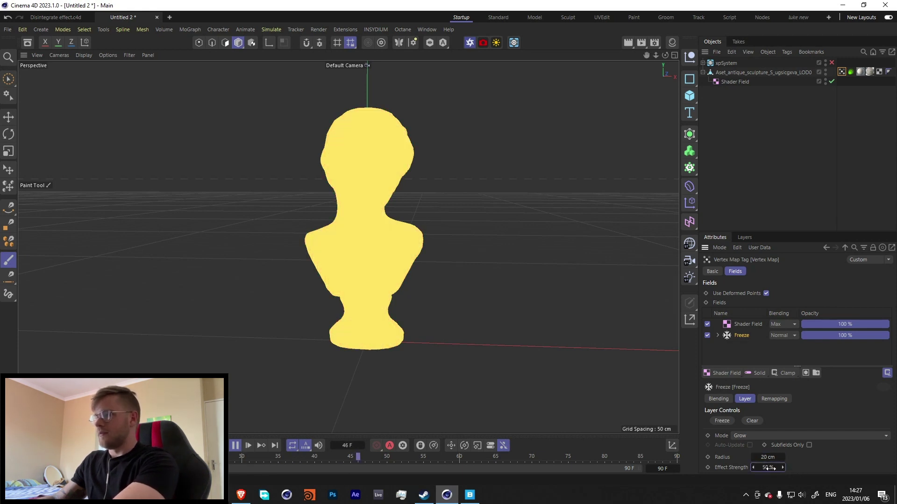
pyautogui.press('Return')
# Lower the Freeze effect strength to 10% and replay the growth from the start
pyautogui.click(233, 446)
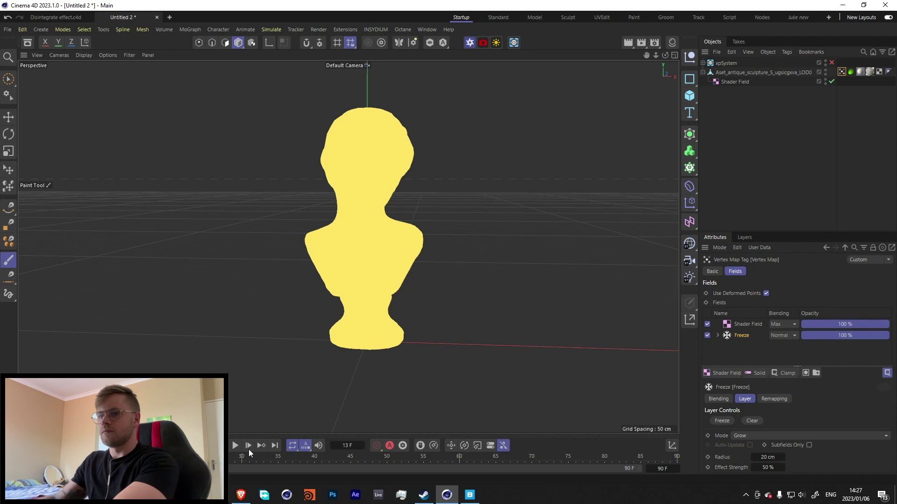
pyautogui.doubleClick(769, 467)
pyautogui.write('0')
pyautogui.press('Return')
pyautogui.doubleClick(775, 468)
pyautogui.write('10')
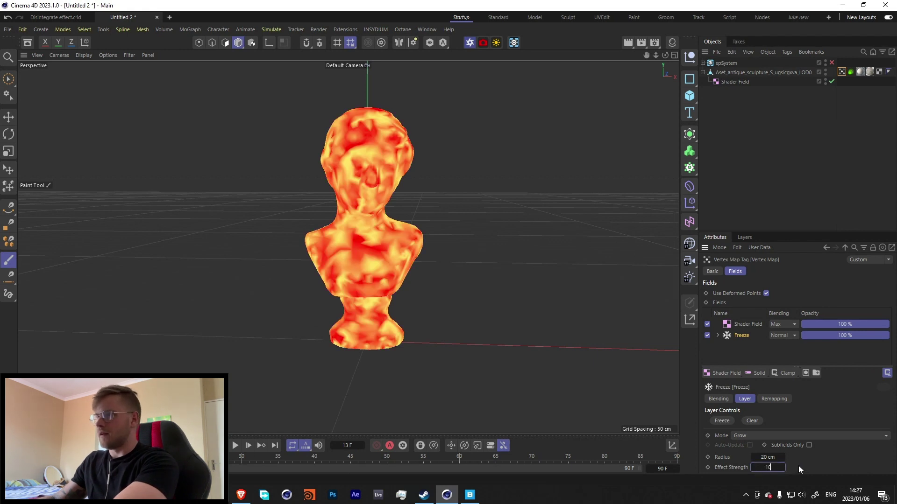
pyautogui.press('Return')
pyautogui.click(235, 445)
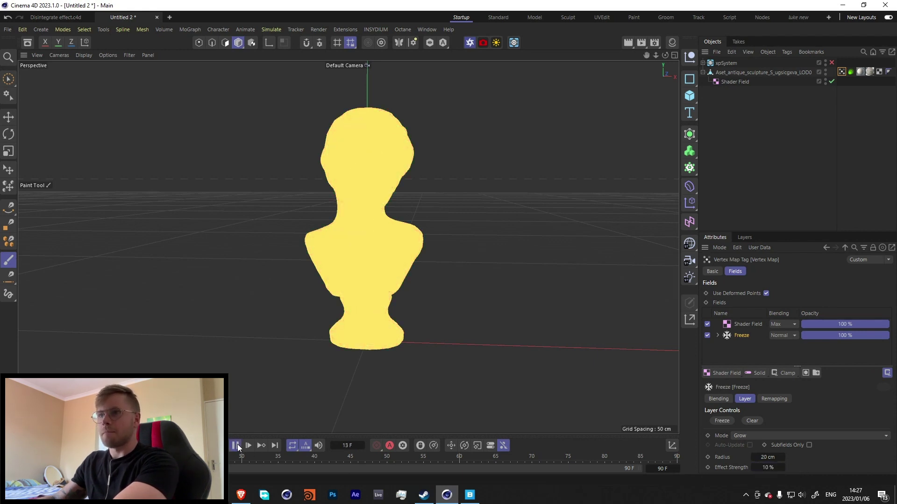
pyautogui.click(196, 445)
pyautogui.click(234, 445)
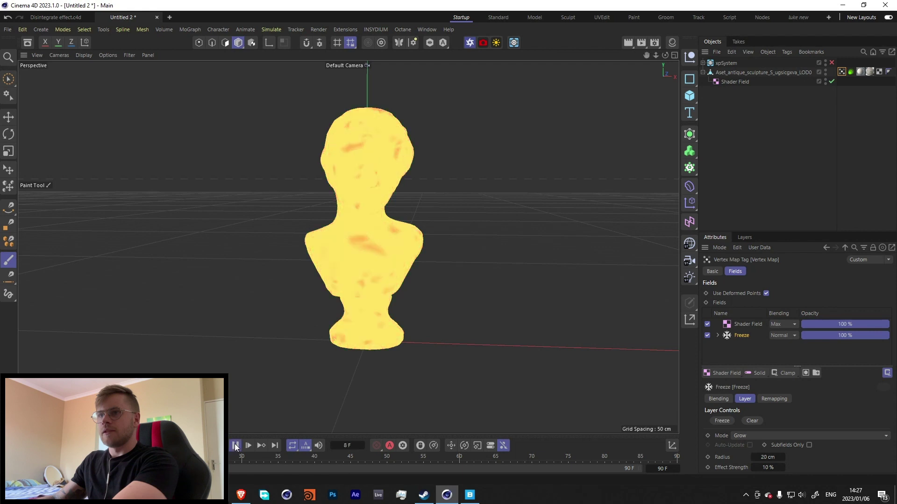
pyautogui.click(233, 445)
pyautogui.click(196, 445)
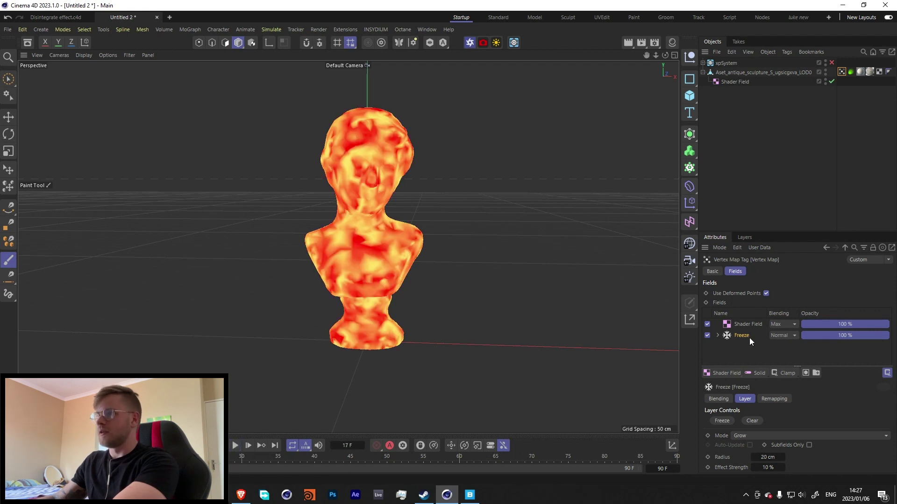
# Disable the Shader Field and add a Spherical Field sized 2 cm to the vertex map
pyautogui.click(744, 324)
pyautogui.click(708, 324)
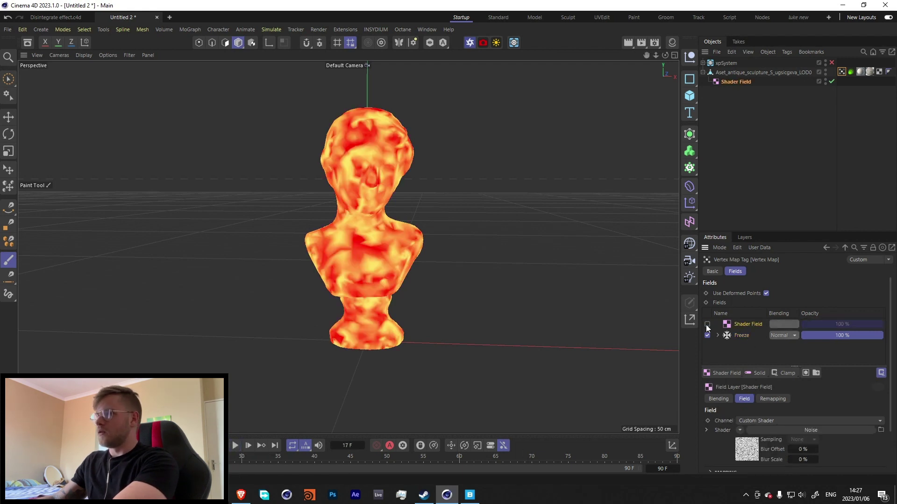
pyautogui.click(739, 335)
pyautogui.click(725, 372)
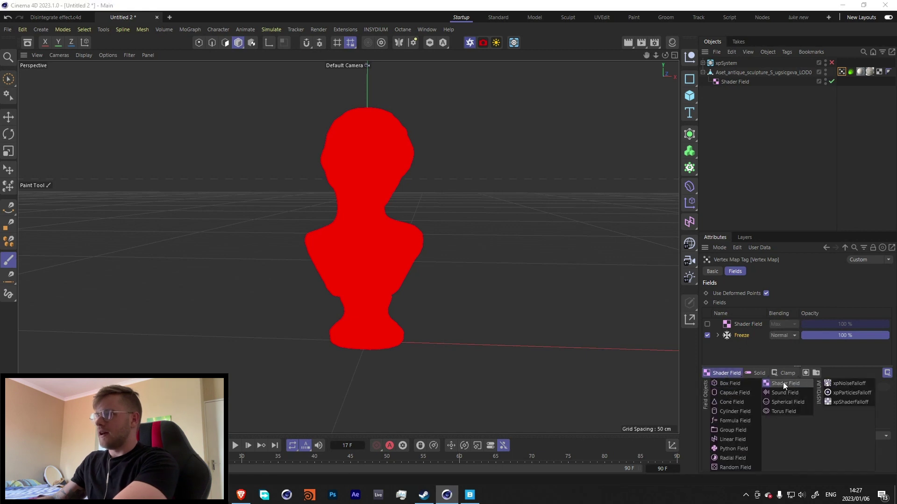
pyautogui.click(778, 402)
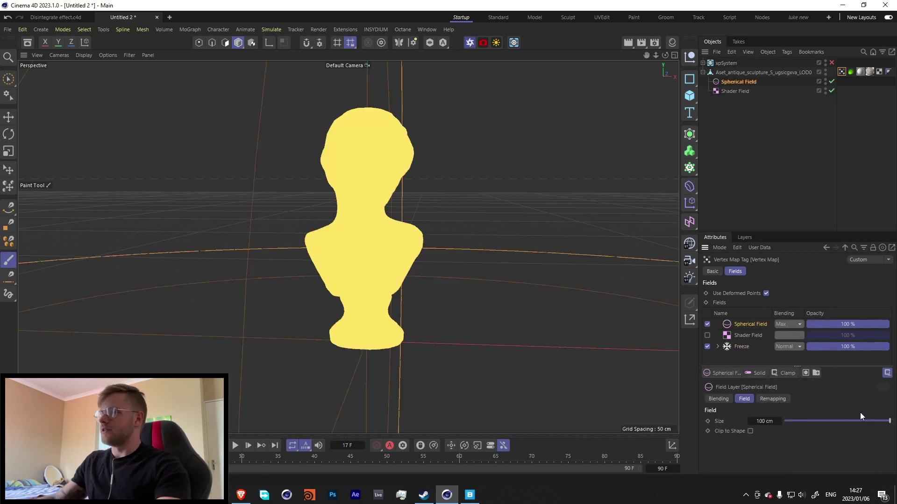
pyautogui.moveTo(861, 416); pyautogui.dragTo(786, 416)
# Move the Spherical Field to the top of the head and place its layer below the Shader Field
pyautogui.press('e')
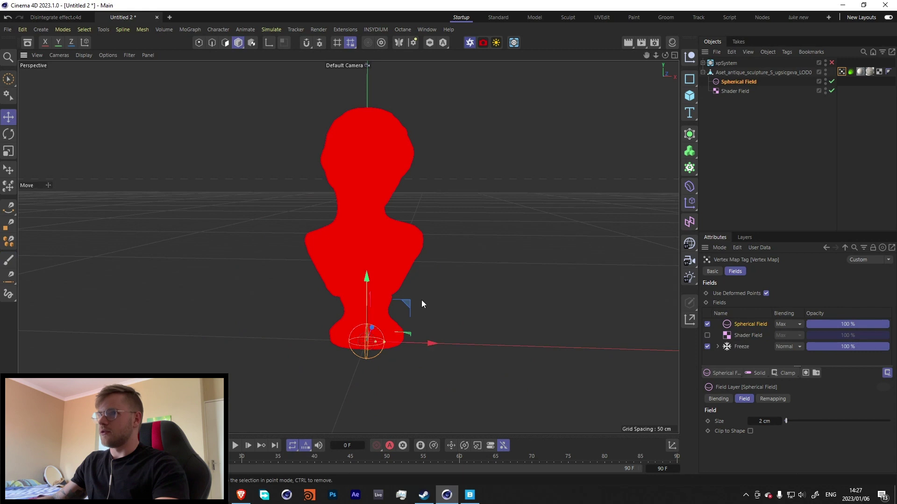
pyautogui.moveTo(369, 303); pyautogui.dragTo(384, 65)
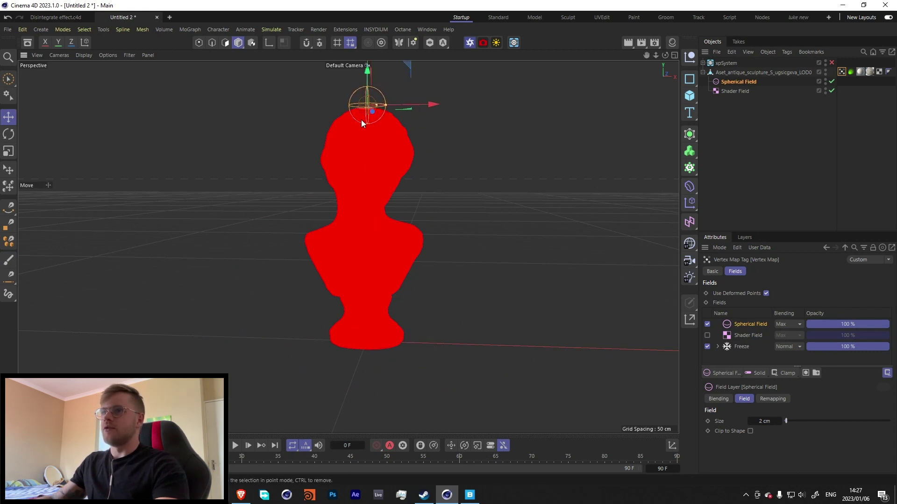
pyautogui.moveTo(361, 120)
pyautogui.keyDown('alt'); pyautogui.mouseDown()
pyautogui.moveTo(365, 145)
pyautogui.moveTo(373, 117)
pyautogui.mouseUp(); pyautogui.keyUp('alt')
pyautogui.click(842, 73)
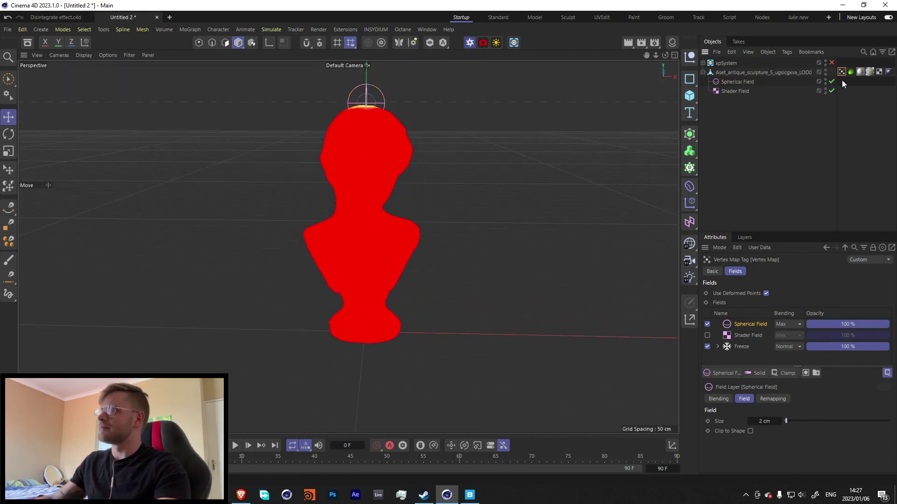
pyautogui.moveTo(747, 324); pyautogui.dragTo(745, 337)
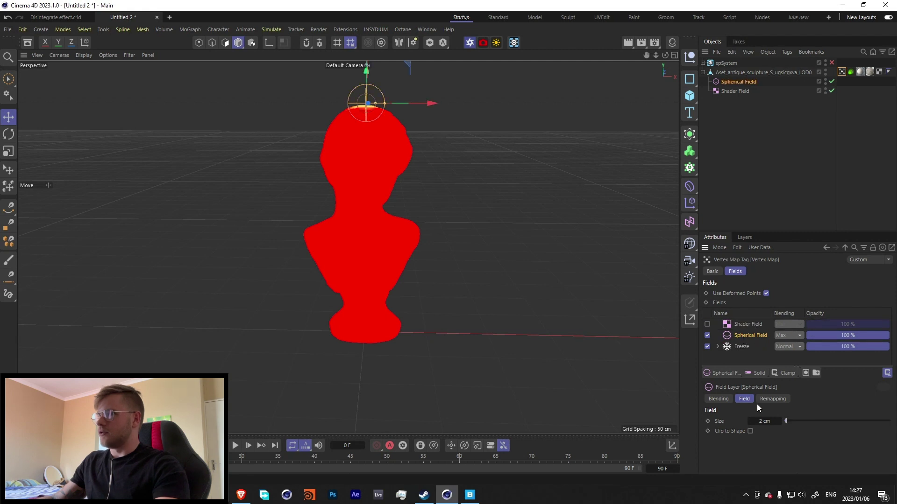
# Preview the growth, then set the Freeze layer's radius to 10 cm
pyautogui.click(235, 446)
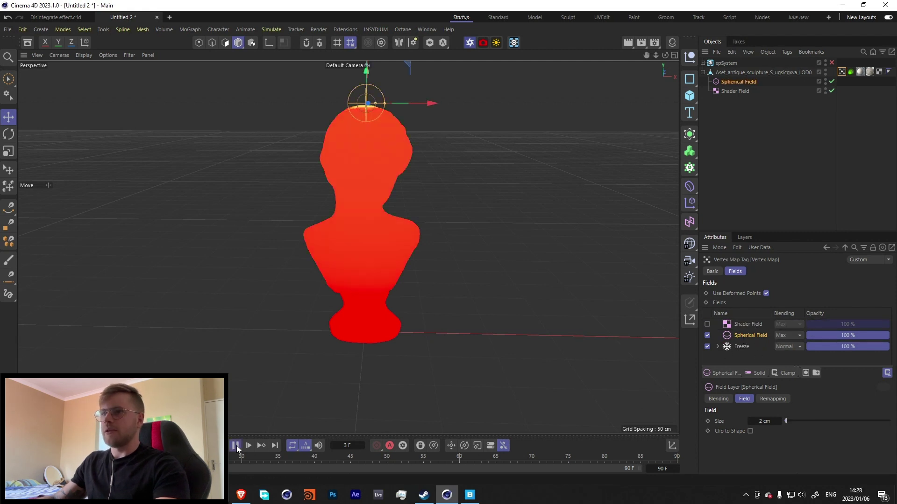
pyautogui.click(235, 446)
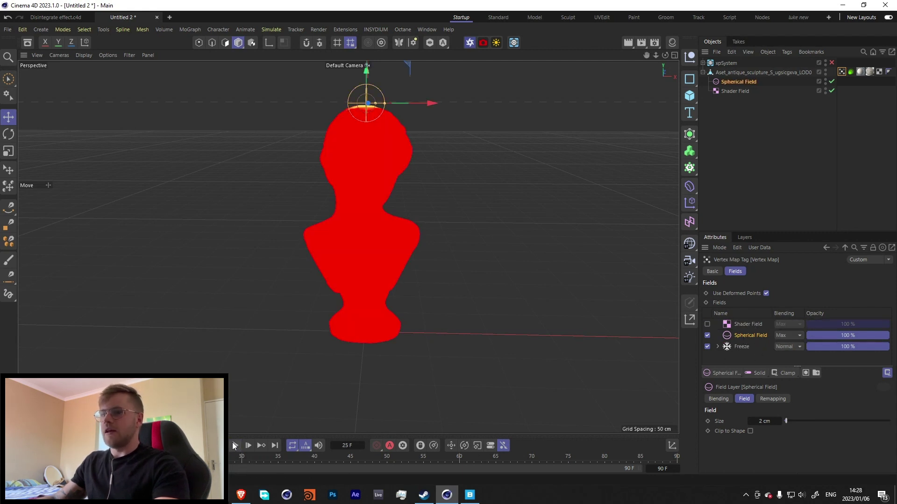
pyautogui.click(235, 446)
pyautogui.click(235, 446)
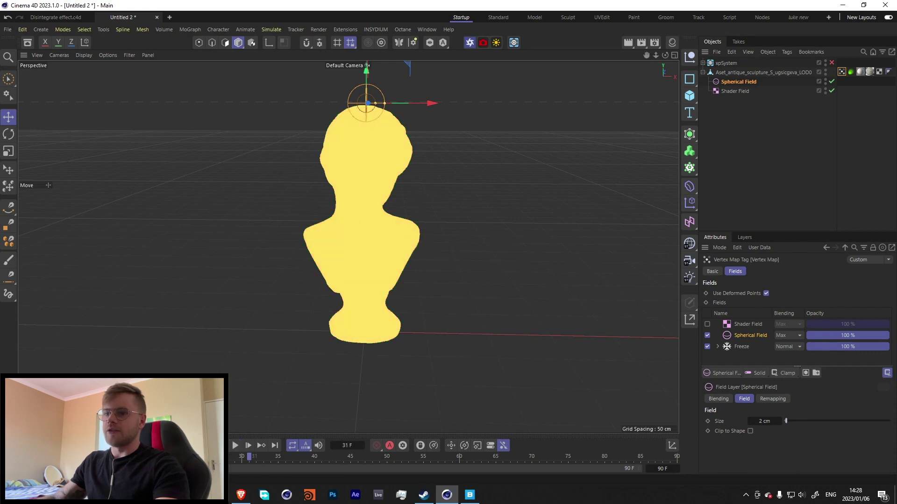
pyautogui.click(742, 347)
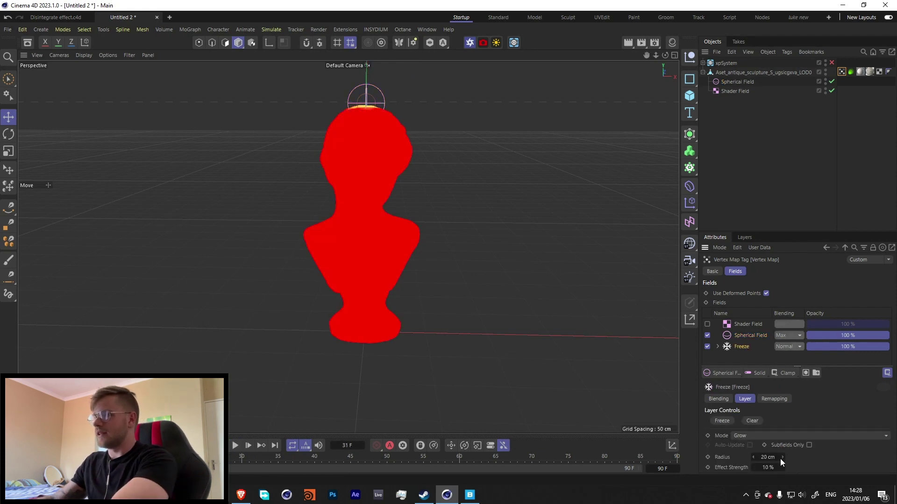
pyautogui.moveTo(760, 458); pyautogui.dragTo(804, 462)
pyautogui.write('10')
pyautogui.press('Return')
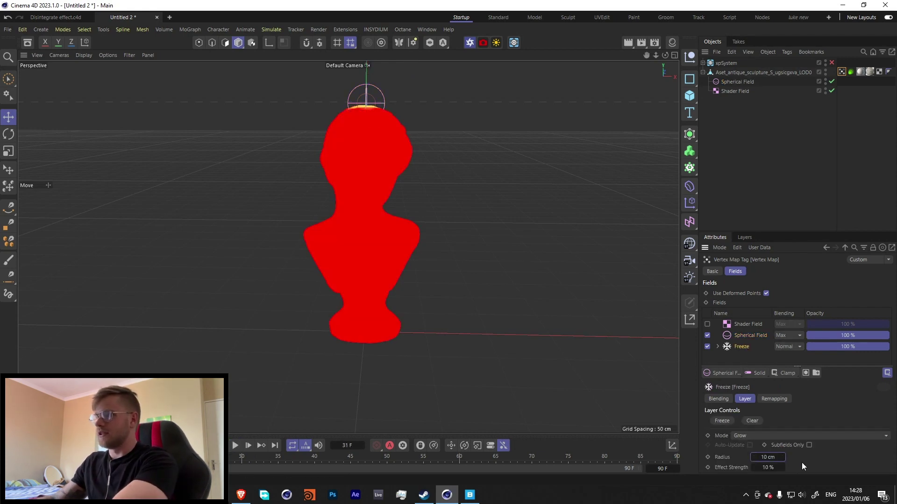
# Set the Freeze effect strength to 5% and replay the growth from the start
pyautogui.click(235, 446)
pyautogui.click(235, 446)
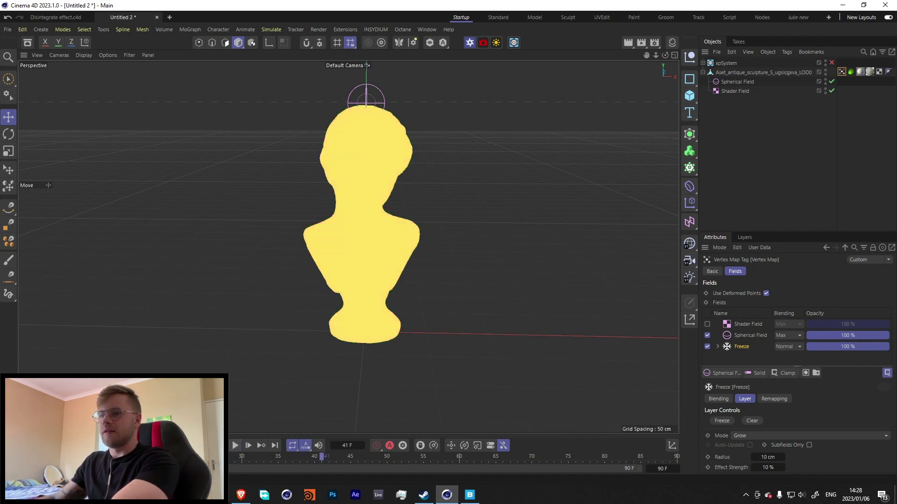
pyautogui.click(232, 446)
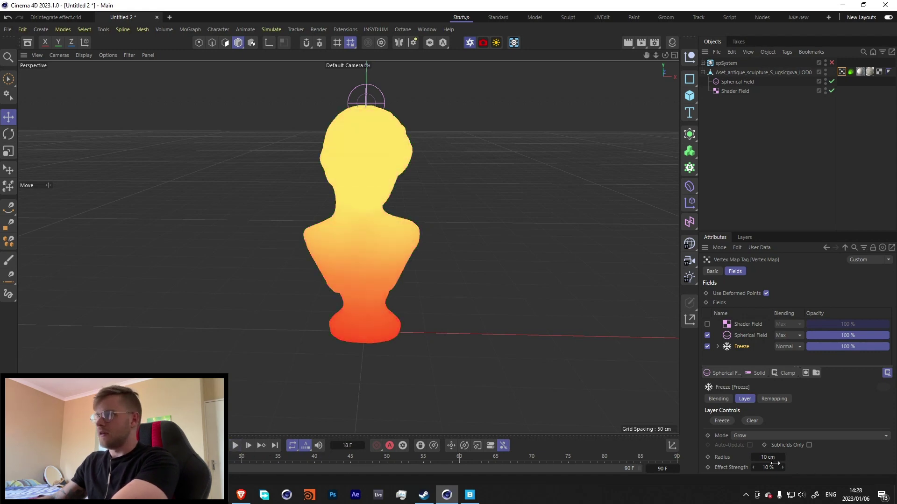
pyautogui.moveTo(760, 467); pyautogui.dragTo(814, 465)
pyautogui.write('5')
pyautogui.click(196, 445)
pyautogui.click(238, 446)
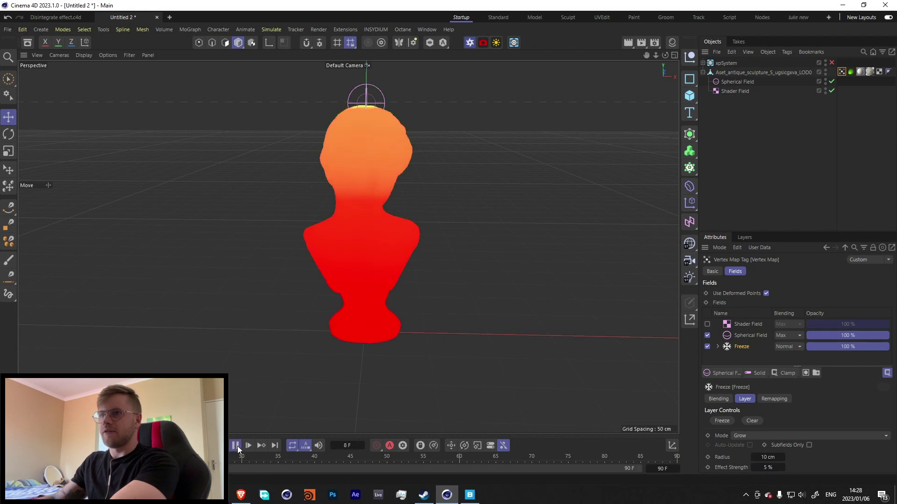
pyautogui.click(238, 446)
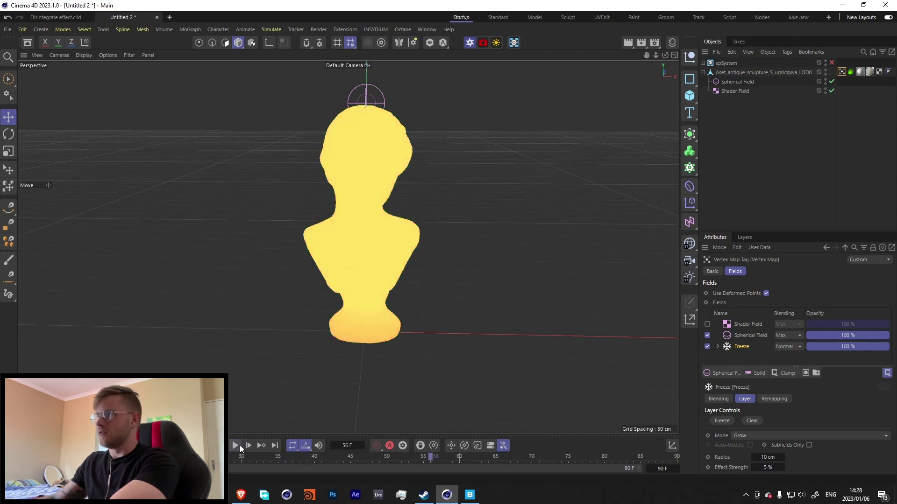
# Shrink the Spherical Field's size to 1 cm and preview the animation
pyautogui.click(739, 335)
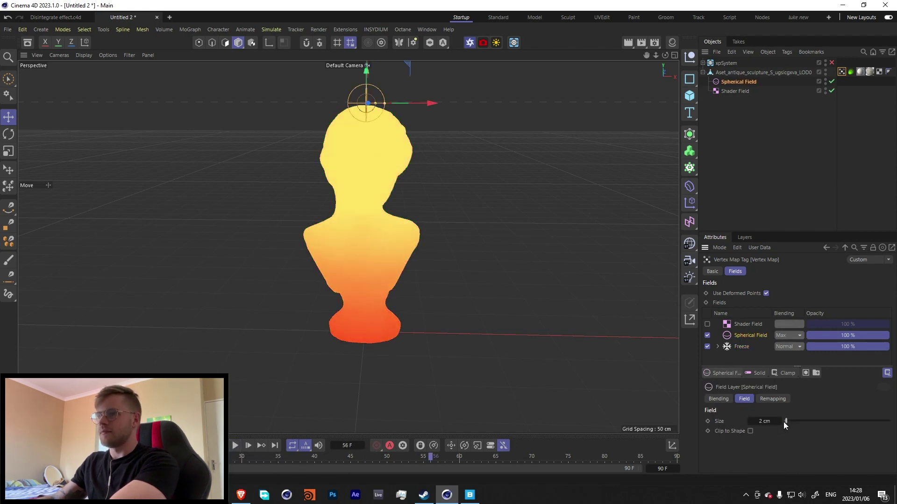
pyautogui.click(783, 422)
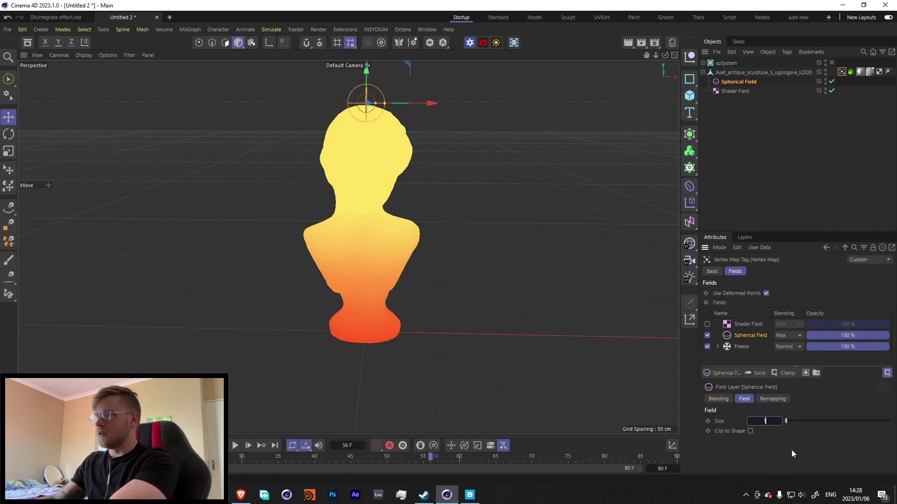
pyautogui.click(234, 446)
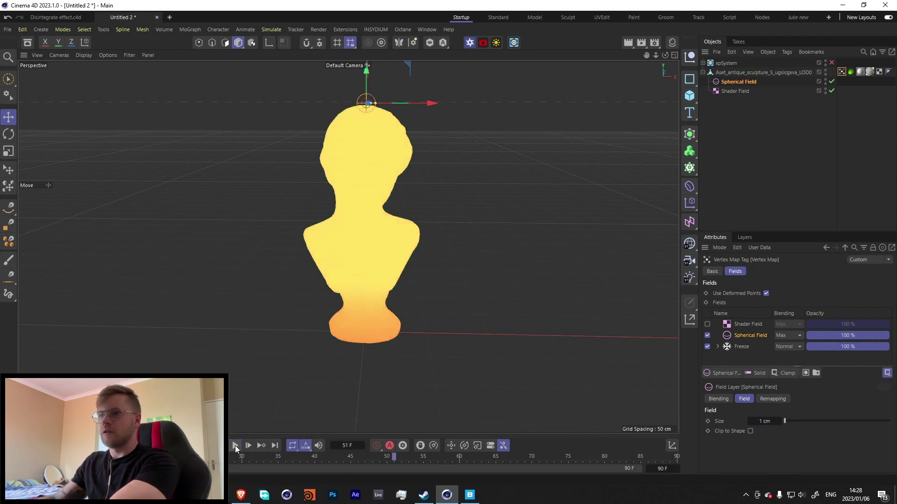
pyautogui.click(235, 446)
# Re-enable the Shader Field, set its blending to Overlay, and replay the animation from the start
pyautogui.click(707, 325)
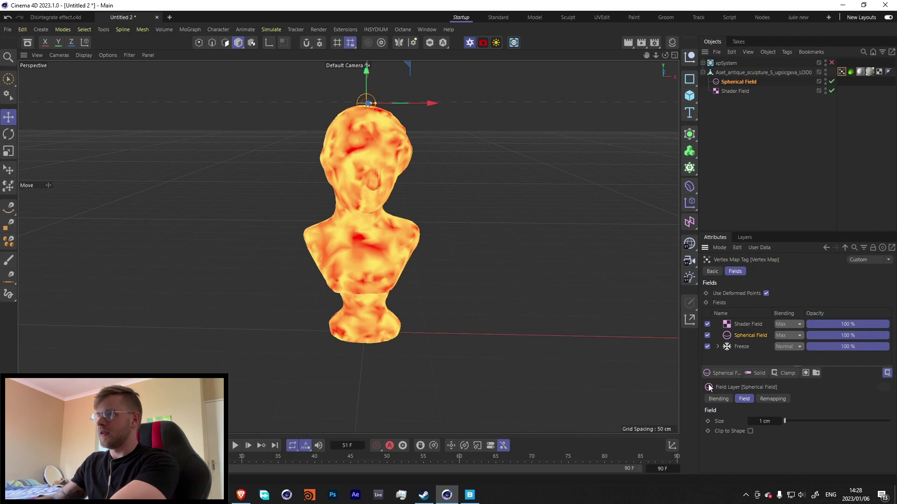
pyautogui.click(790, 324)
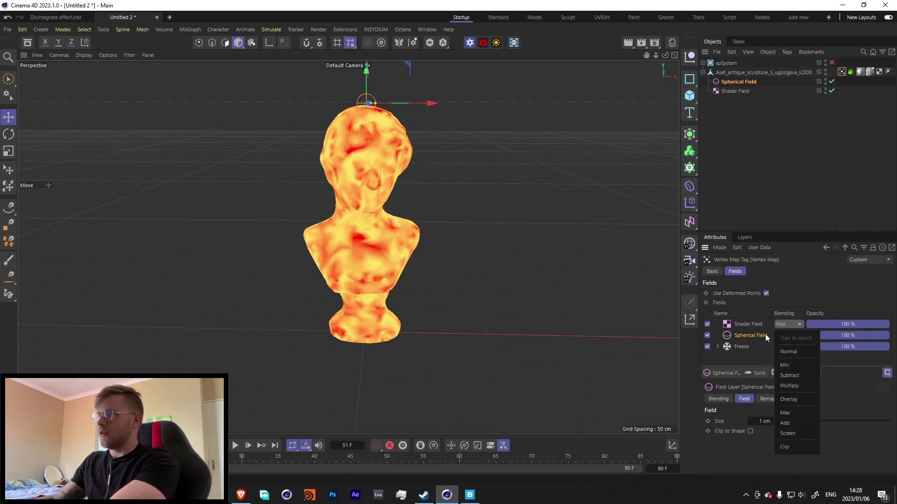
pyautogui.click(736, 322)
pyautogui.click(732, 322)
pyautogui.click(791, 324)
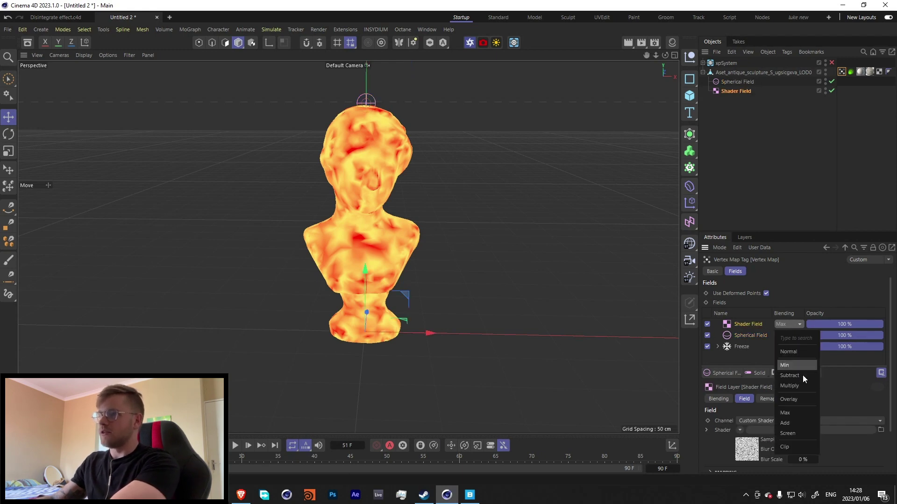
pyautogui.click(788, 399)
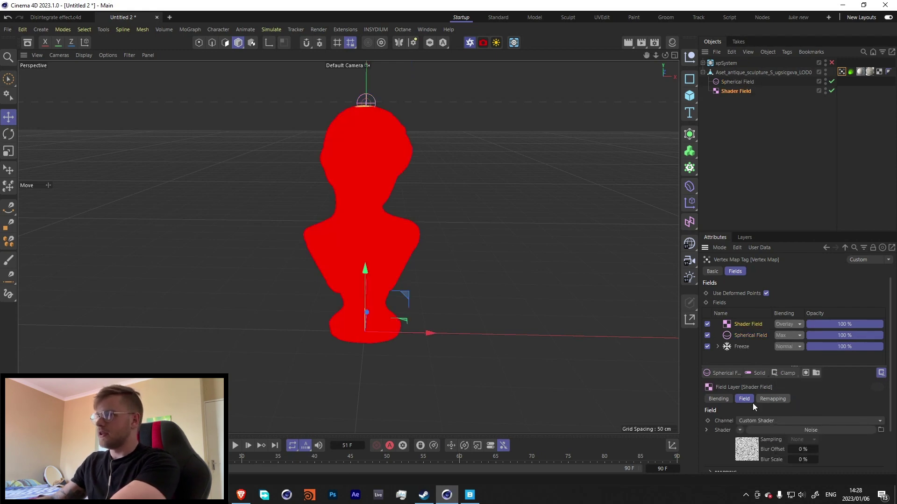
pyautogui.click(235, 445)
pyautogui.click(237, 446)
pyautogui.click(196, 445)
pyautogui.click(233, 443)
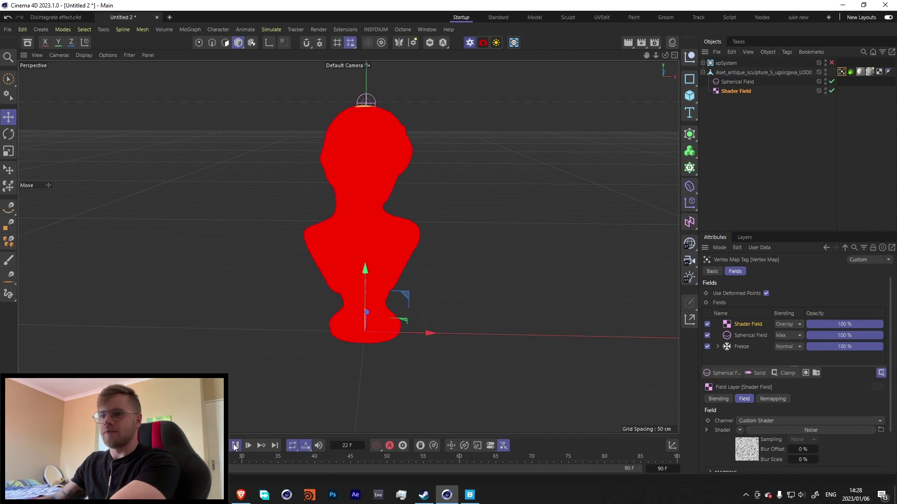
pyautogui.click(235, 445)
pyautogui.click(742, 347)
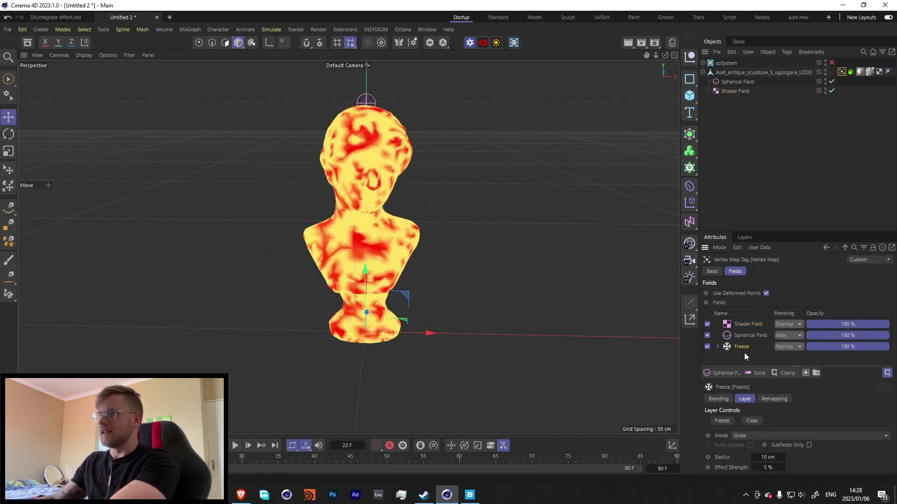
# Set the Freeze effect strength to 1% and preview the growth
pyautogui.moveTo(762, 467); pyautogui.dragTo(805, 469)
pyautogui.write('1')
pyautogui.click(196, 446)
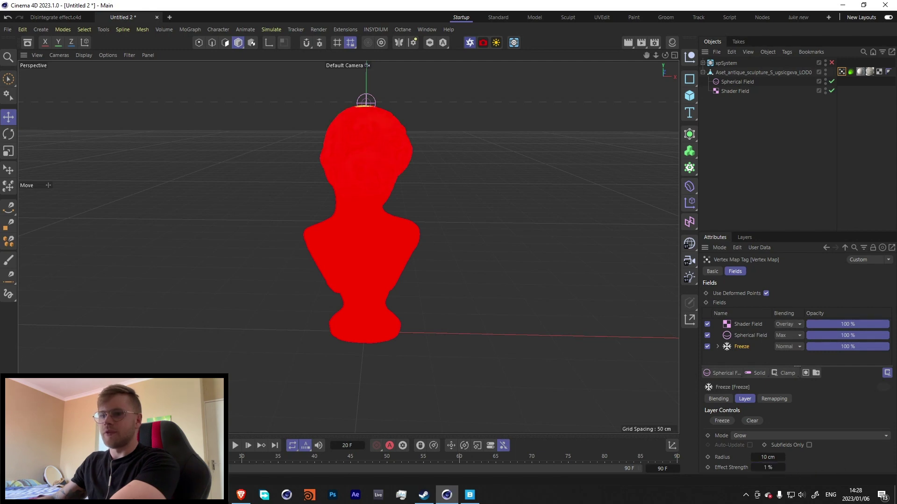
pyautogui.click(229, 445)
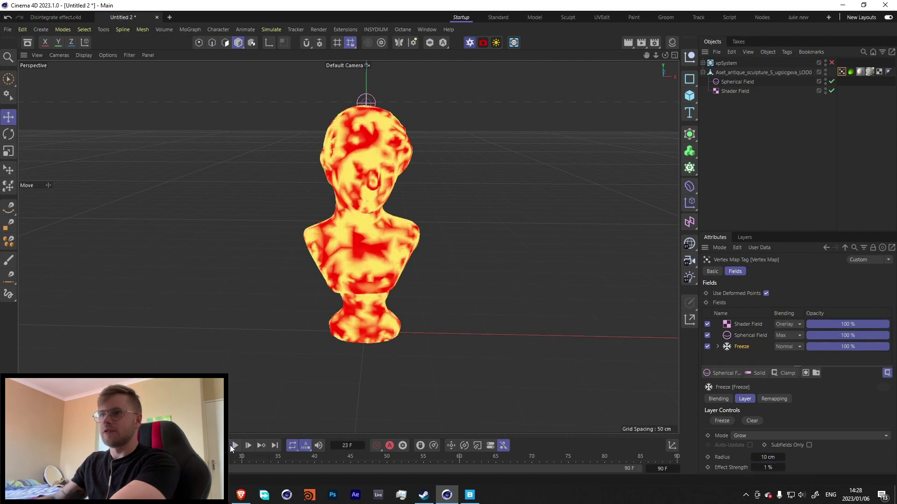
# Set the Freeze radius to 5 cm and play the animation through to frame 51
pyautogui.click(781, 459)
pyautogui.write('5')
pyautogui.press('Return')
pyautogui.click(196, 446)
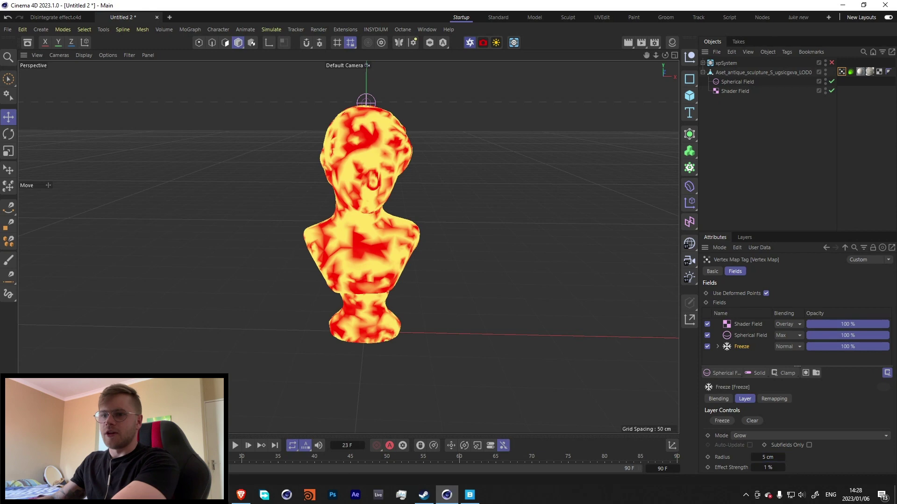
pyautogui.click(243, 447)
pyautogui.click(235, 446)
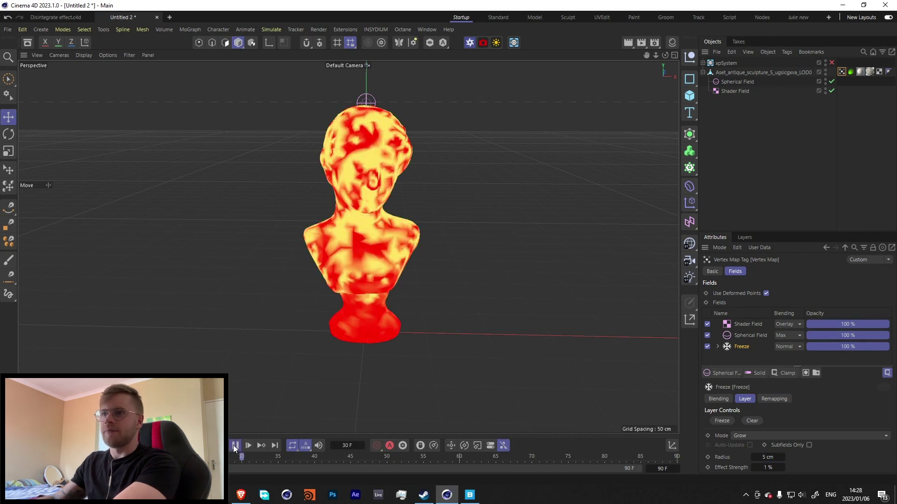
pyautogui.click(234, 446)
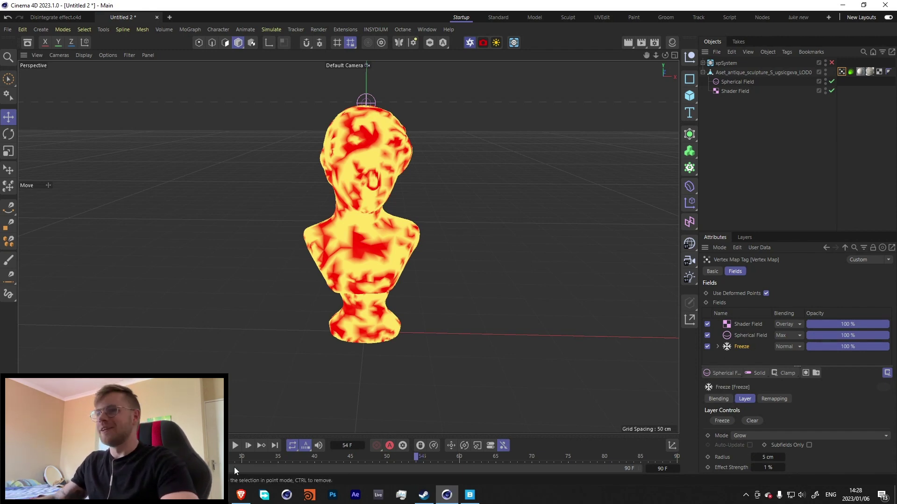
pyautogui.click(235, 446)
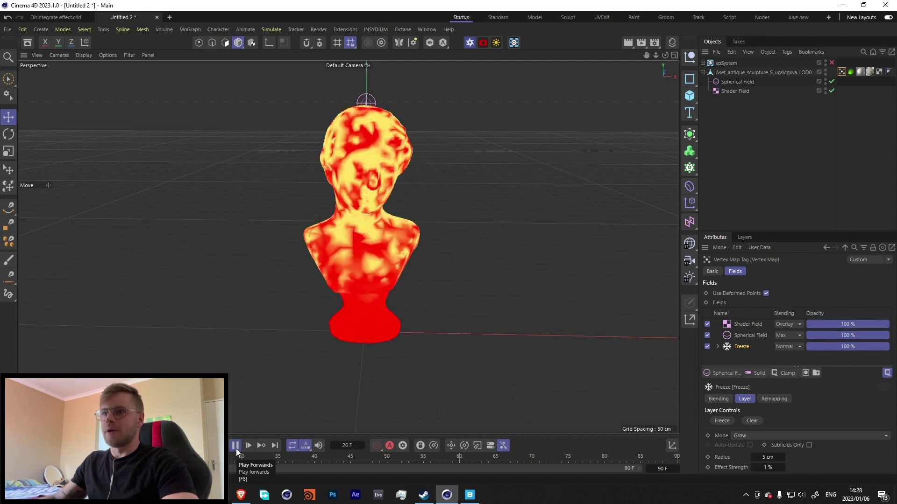
pyautogui.click(236, 447)
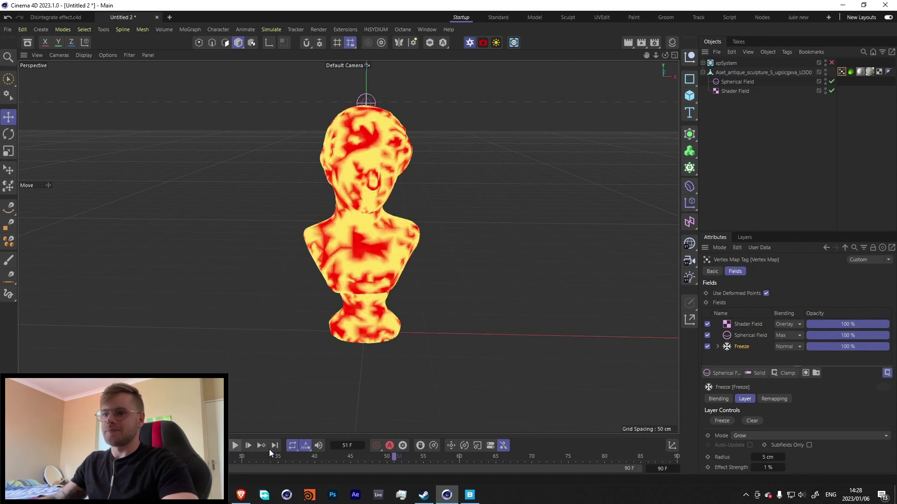
# Enable the X-Particles system and expand its contents in the Object Manager
pyautogui.click(778, 119)
pyautogui.click(702, 73)
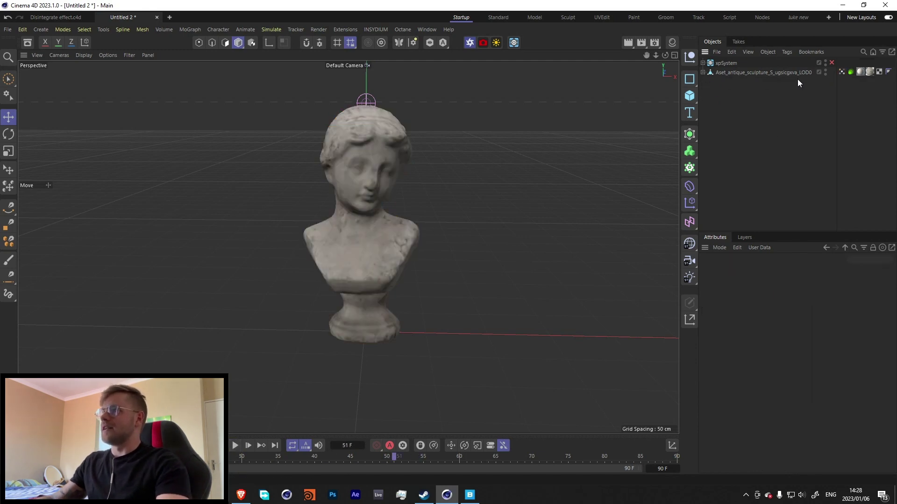
pyautogui.click(832, 62)
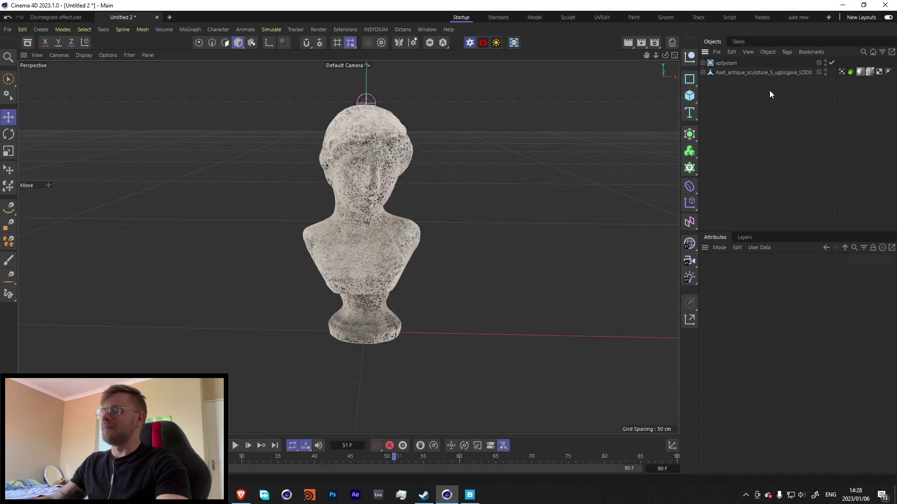
pyautogui.click(703, 63)
# Add an xpWind modifier and position it left of the bust at head height
pyautogui.click(731, 138)
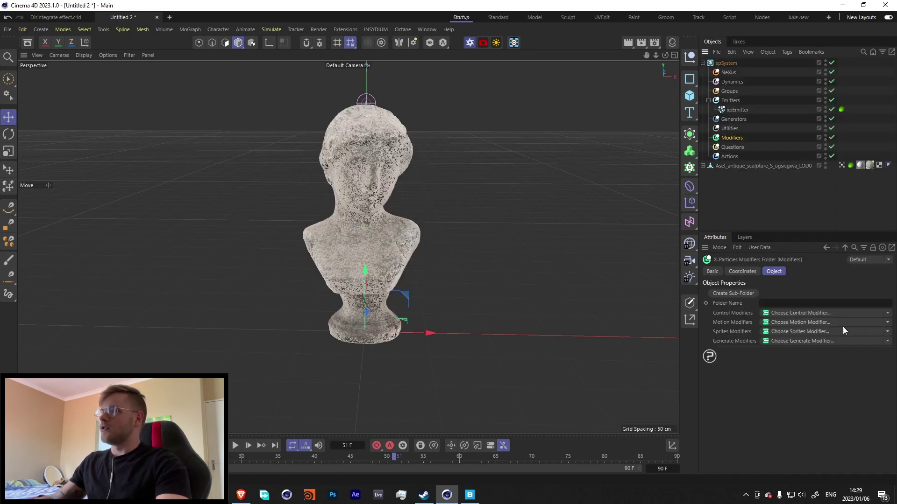
pyautogui.click(826, 322)
pyautogui.click(781, 310)
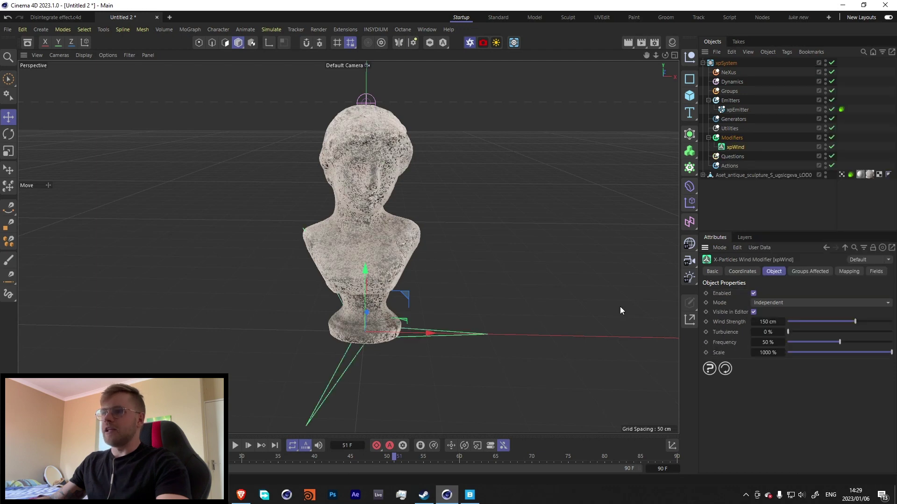
pyautogui.moveTo(409, 331); pyautogui.dragTo(74, 338)
pyautogui.press('r')
pyautogui.press('e')
pyautogui.moveTo(116, 305); pyautogui.dragTo(102, 180)
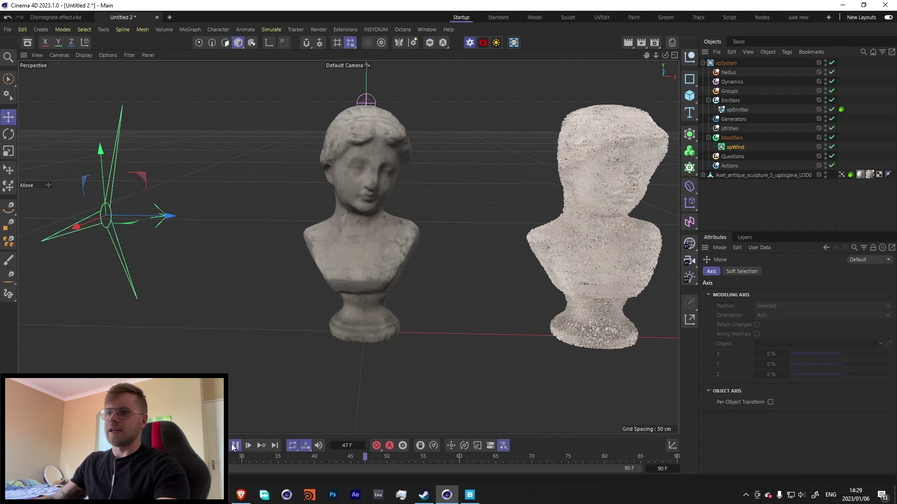
# Limit the xpWind modifier with the sculpture's Vertex Map in its Fields list
pyautogui.press('F8')
pyautogui.keyDown('alt'); pyautogui.moveTo(536, 266); pyautogui.dragTo(497, 284, button='right'); pyautogui.keyUp('alt')
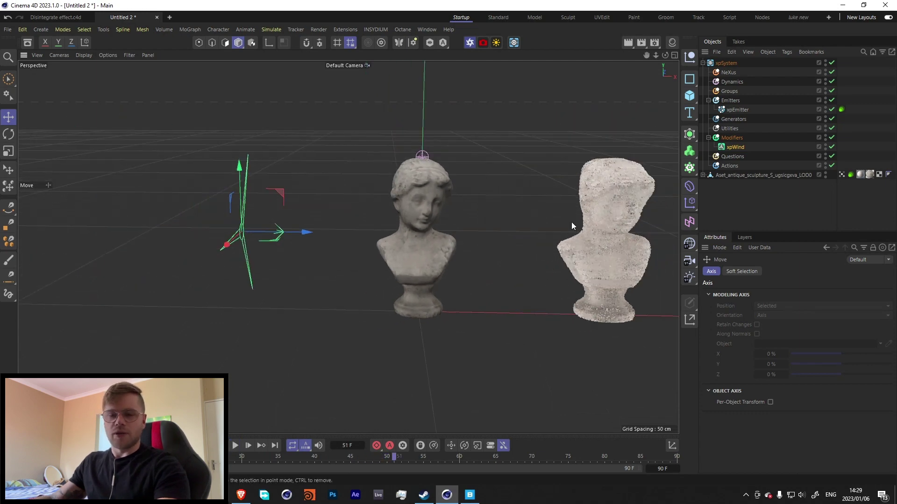
pyautogui.click(734, 147)
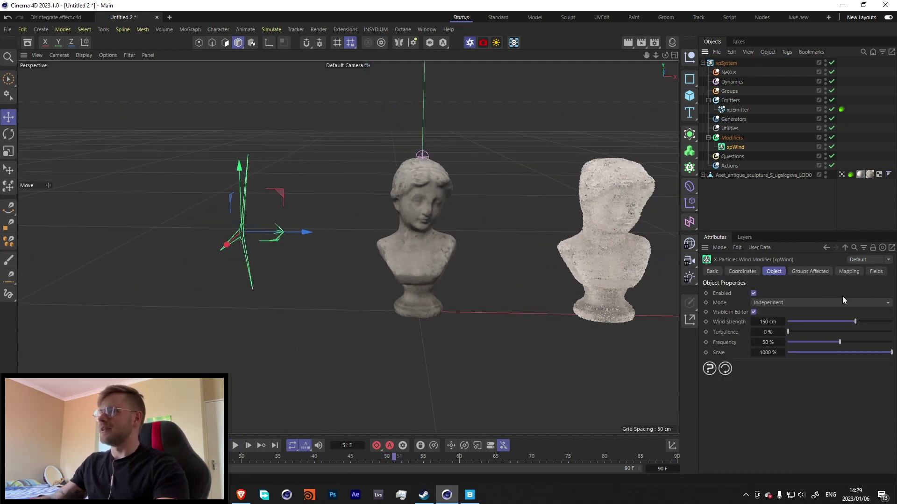
pyautogui.click(876, 272)
pyautogui.moveTo(841, 175)
pyautogui.mouseDown()
pyautogui.moveTo(742, 341)
pyautogui.moveTo(762, 322)
pyautogui.mouseUp()
# Hide the original sculpture mesh and play the simulation to watch the particle bust blow sideways
pyautogui.click(731, 214)
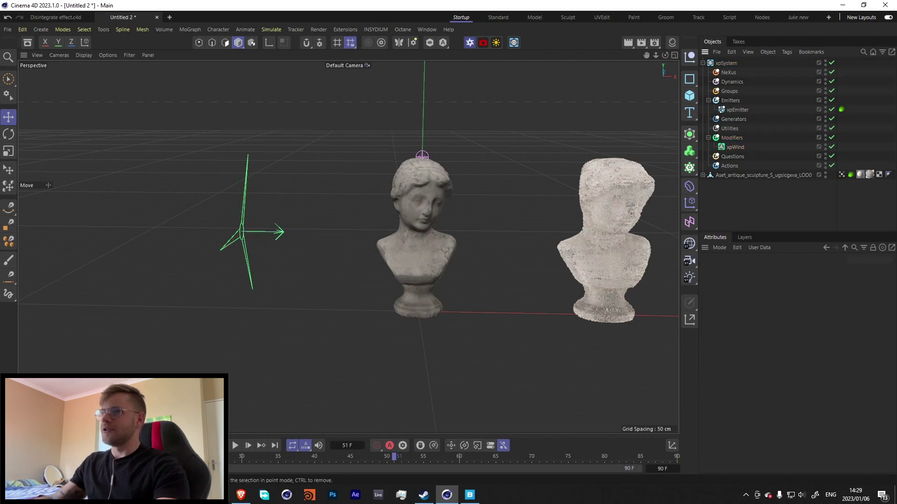
pyautogui.click(235, 446)
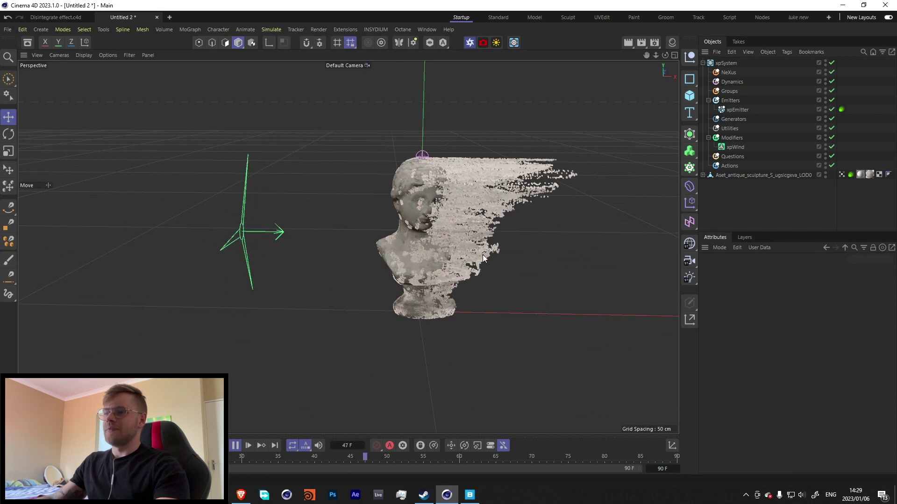
pyautogui.click(235, 445)
pyautogui.click(196, 446)
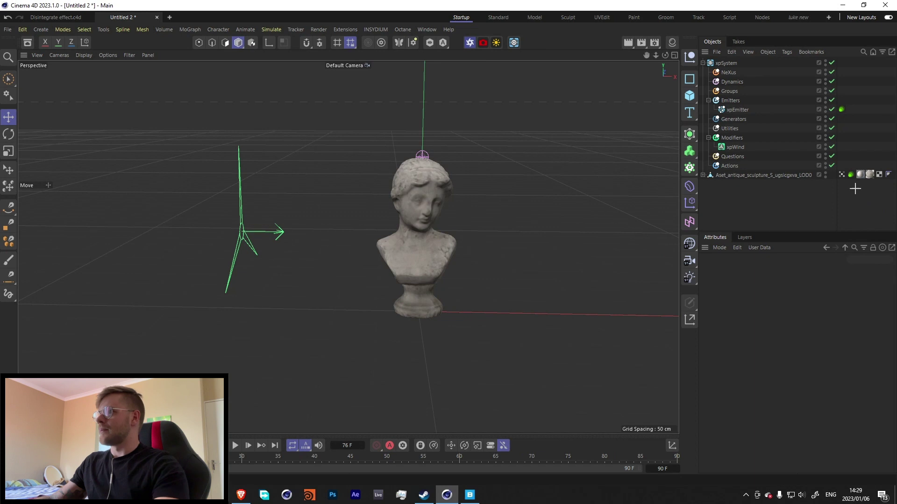
pyautogui.click(826, 176)
pyautogui.click(236, 447)
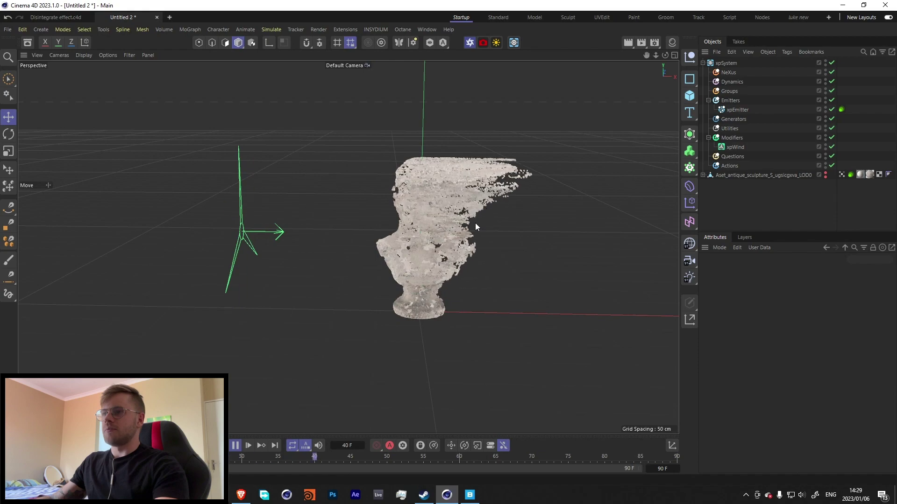
pyautogui.click(234, 446)
pyautogui.keyDown('alt'); pyautogui.moveTo(483, 273); pyautogui.dragTo(366, 177); pyautogui.keyUp('alt')
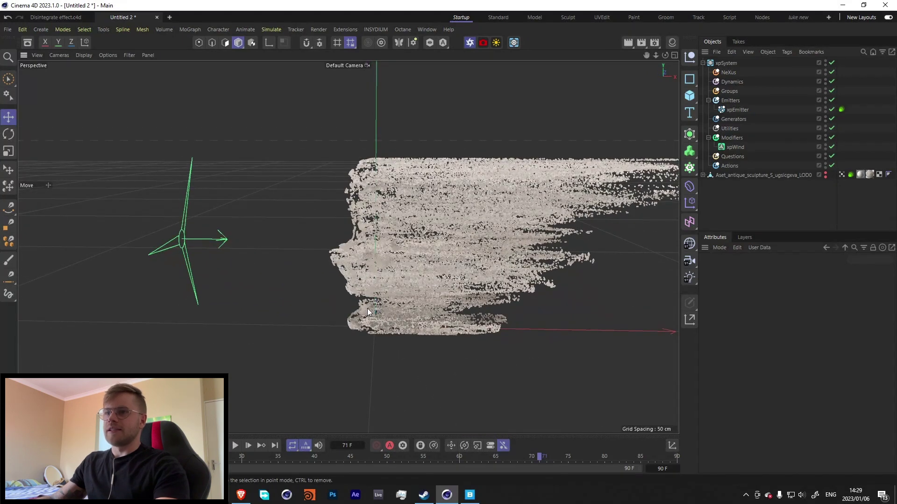
pyautogui.click(841, 174)
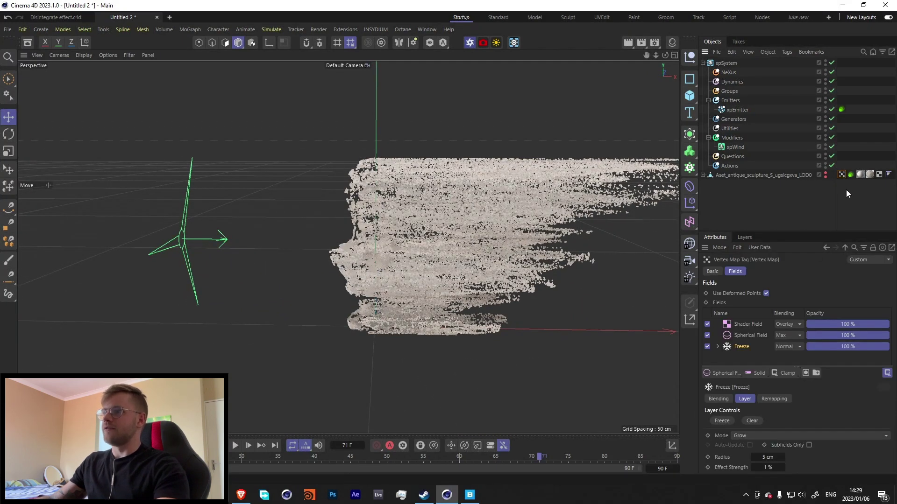
pyautogui.click(826, 176)
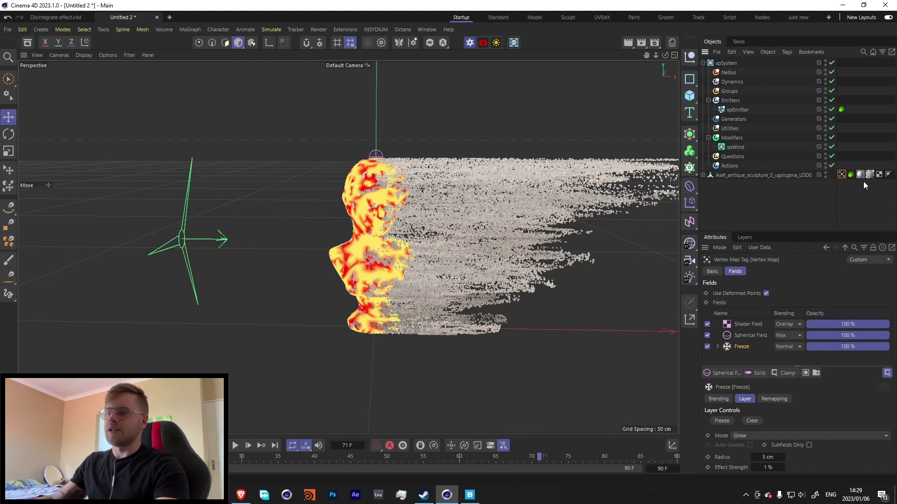
pyautogui.keyDown('ctrl'); pyautogui.click(825, 175); pyautogui.keyUp('ctrl')
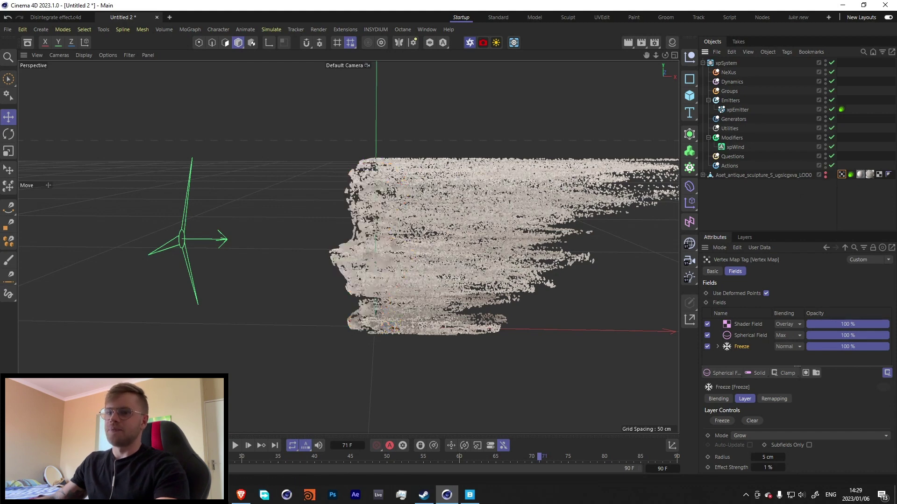
# Add an xpTurbulence modifier with scale 44% and preview the simulation
pyautogui.click(732, 138)
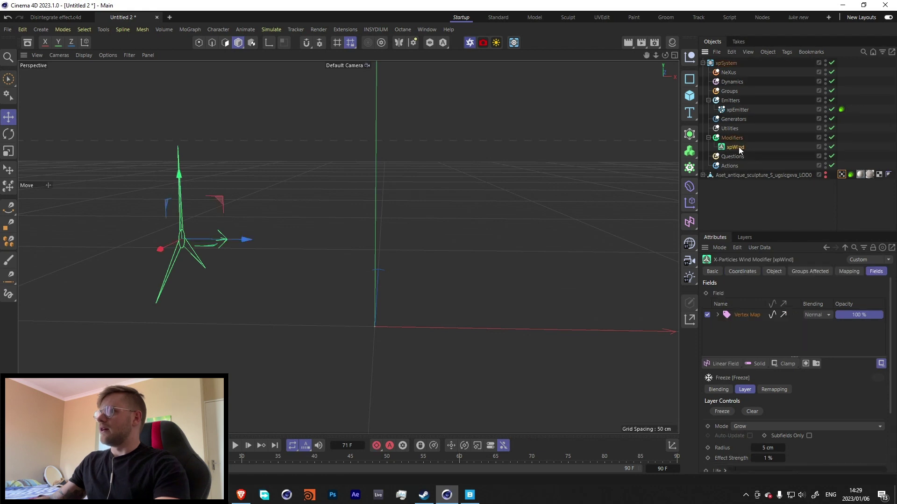
pyautogui.click(889, 323)
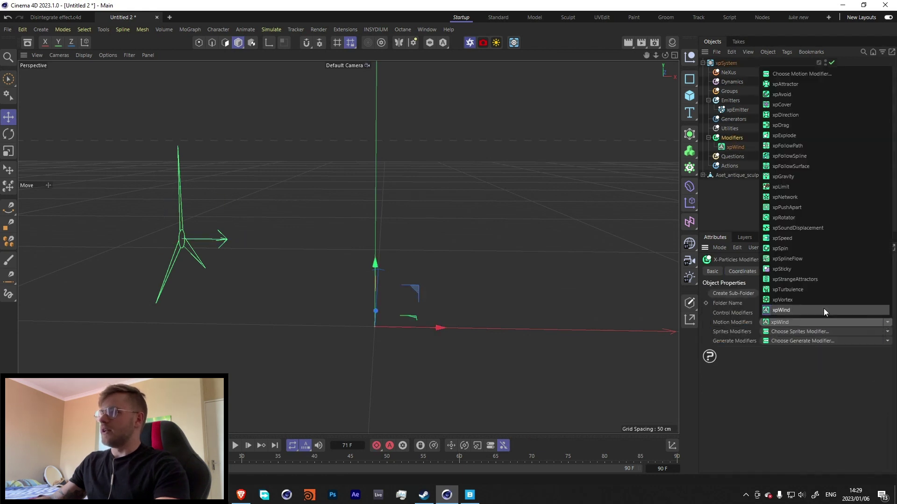
pyautogui.click(791, 293)
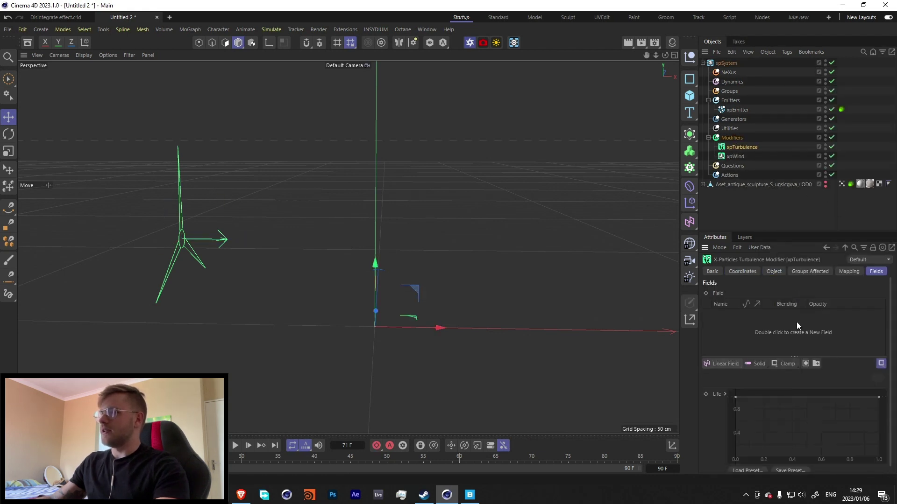
pyautogui.click(774, 272)
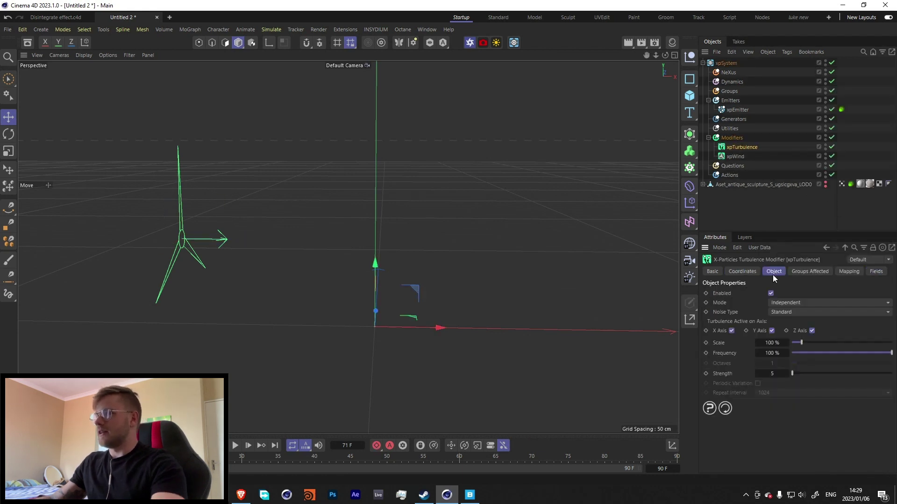
pyautogui.click(778, 343)
pyautogui.moveTo(797, 343); pyautogui.dragTo(794, 342)
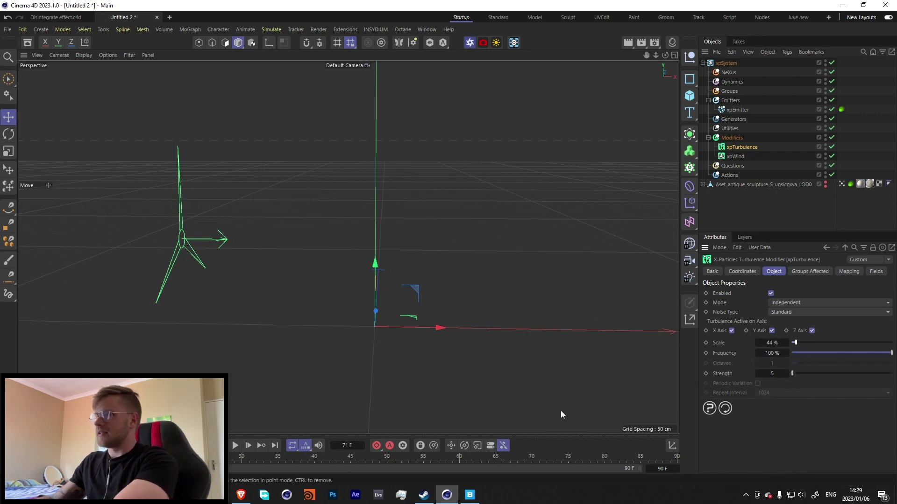
pyautogui.click(233, 445)
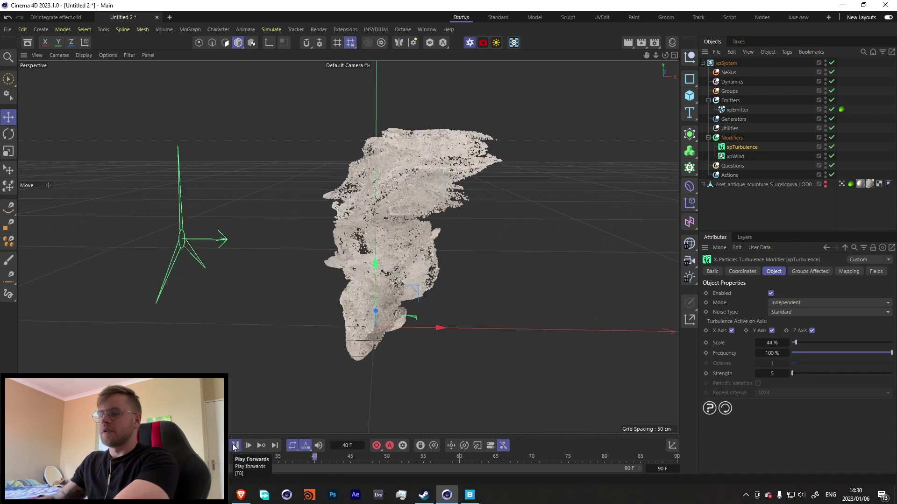
pyautogui.click(234, 447)
# Limit the turbulence with the sculpture's Vertex Map and play the simulation
pyautogui.click(875, 271)
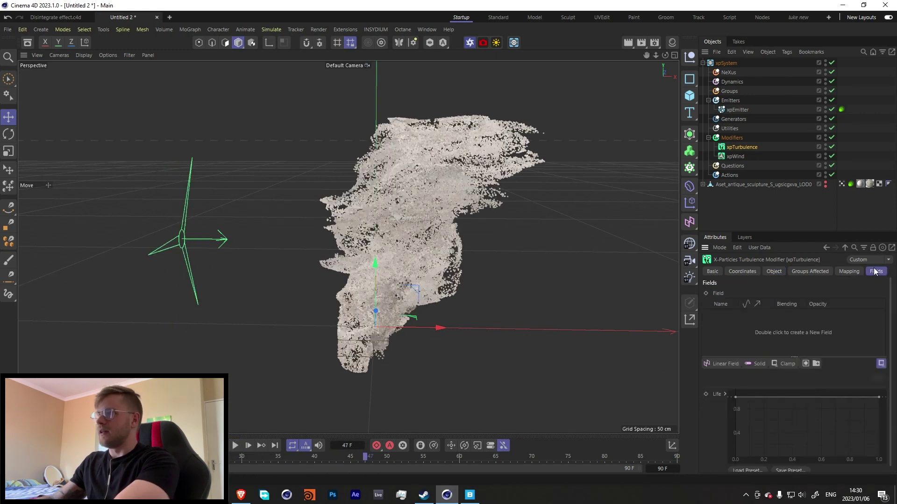
pyautogui.moveTo(865, 221); pyautogui.dragTo(771, 316)
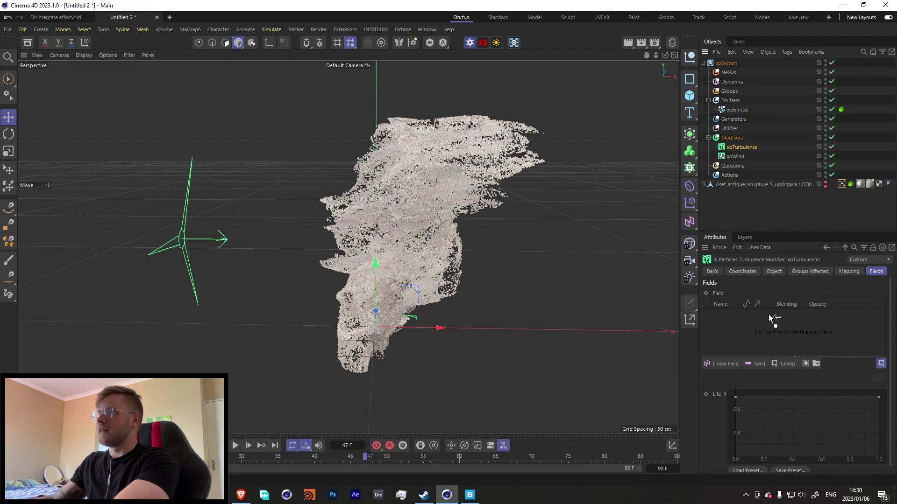
pyautogui.click(235, 445)
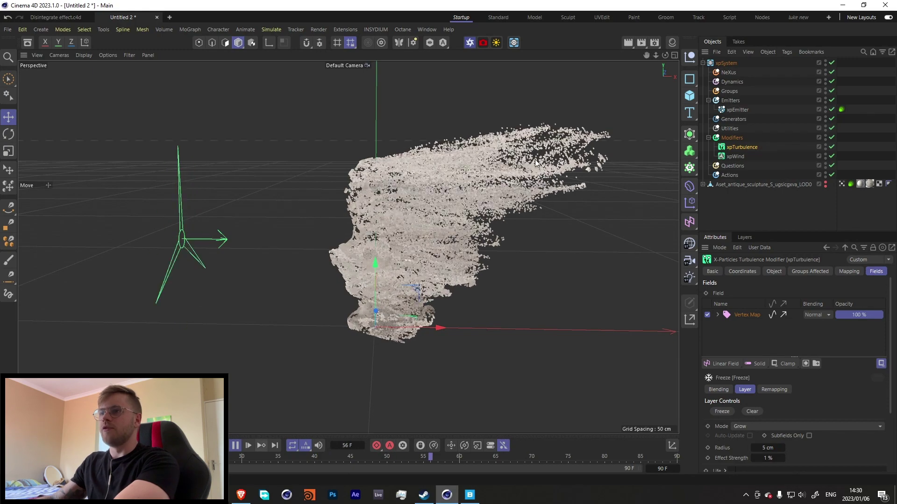
pyautogui.click(236, 446)
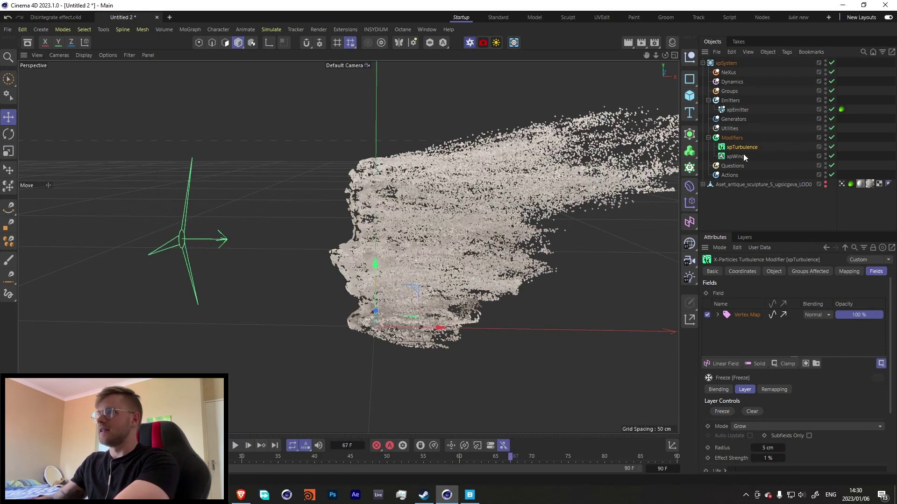
# Set the xpWind strength to 75 cm and preview the simulation
pyautogui.click(774, 271)
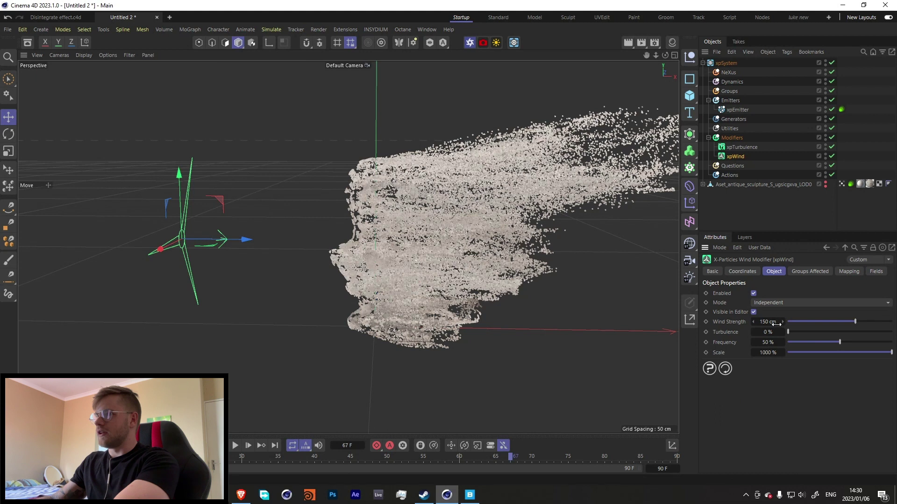
pyautogui.write('75')
pyautogui.press('Return')
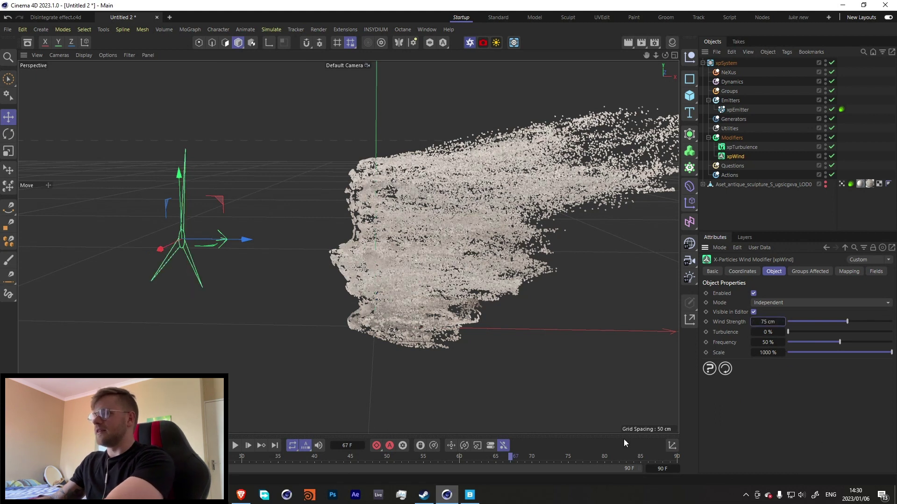
pyautogui.click(235, 446)
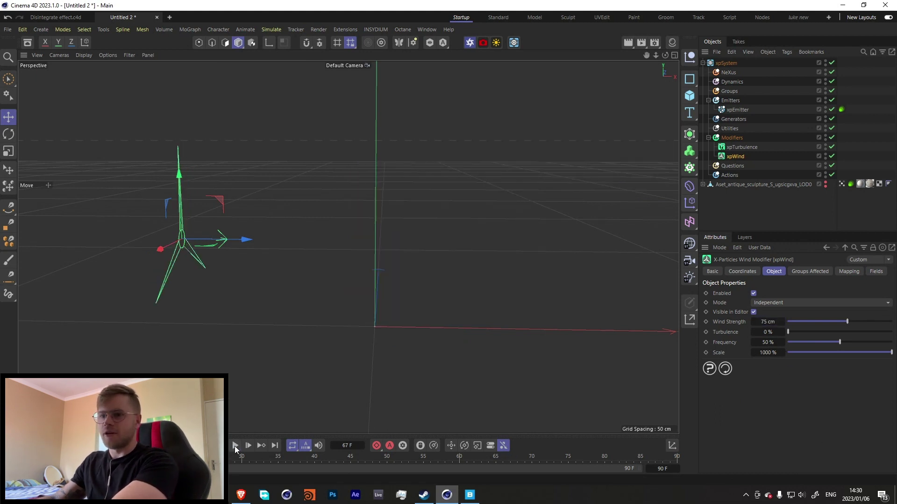
# Set the xpTurbulence scale to 30%, then select the Vertex Map tag to show its field layers
pyautogui.click(744, 149)
pyautogui.doubleClick(772, 343)
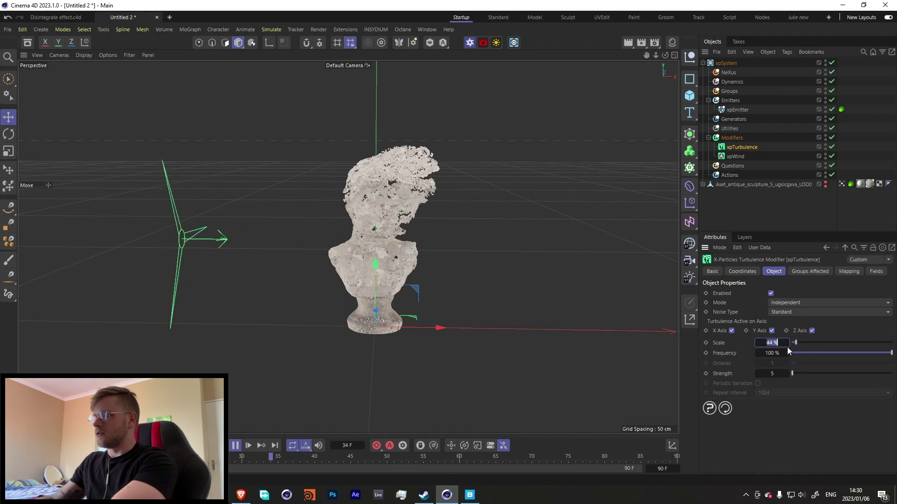
pyautogui.write('35')
pyautogui.press('Return')
pyautogui.doubleClick(771, 343)
pyautogui.write('30')
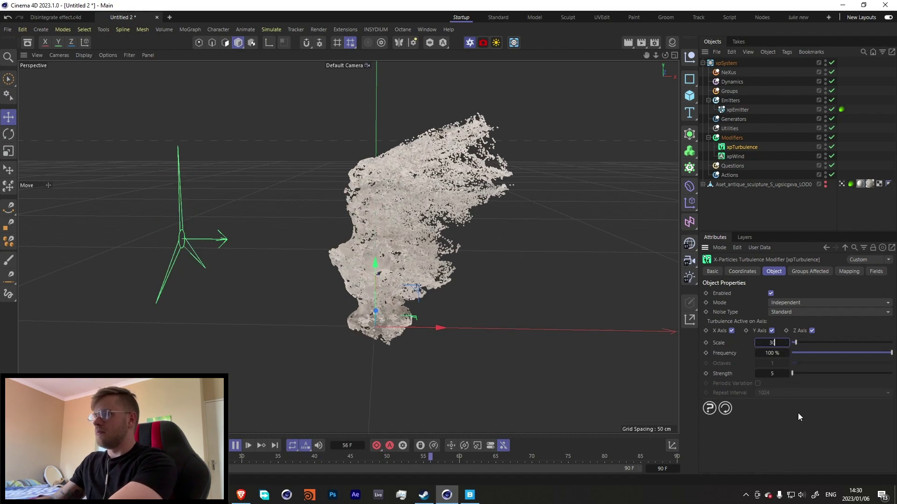
pyautogui.press('Return')
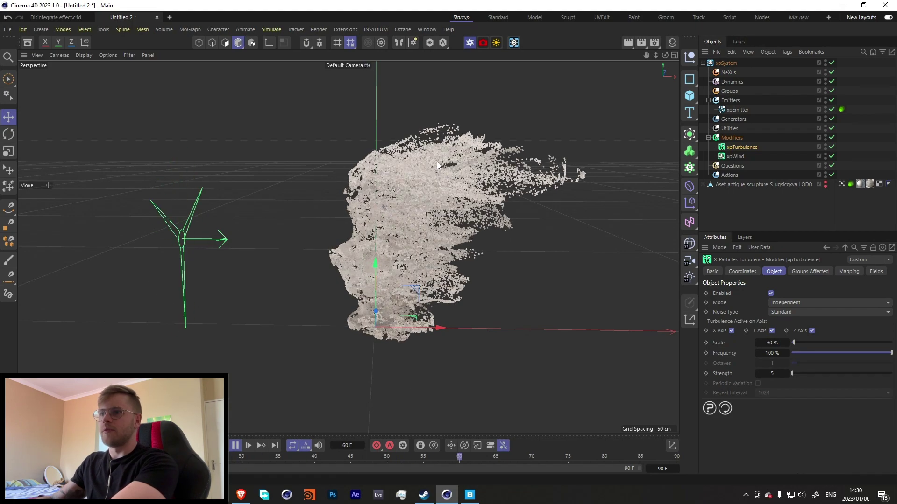
pyautogui.click(235, 445)
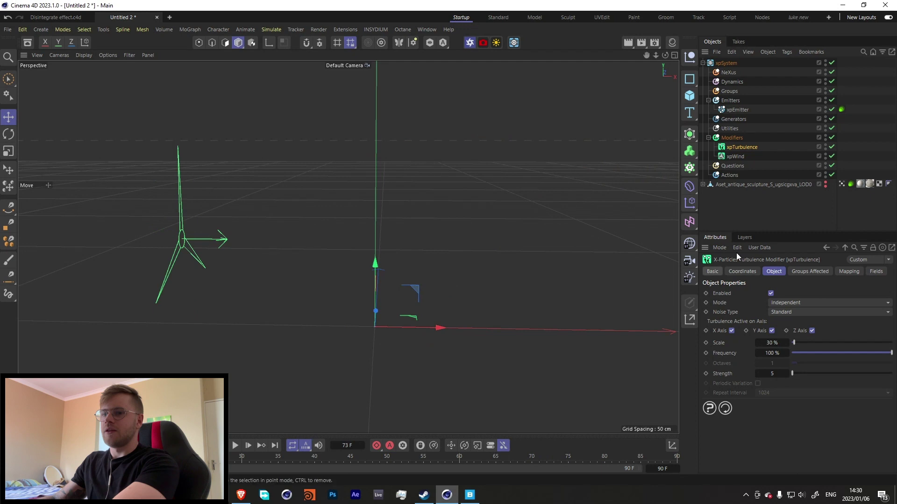
pyautogui.click(841, 185)
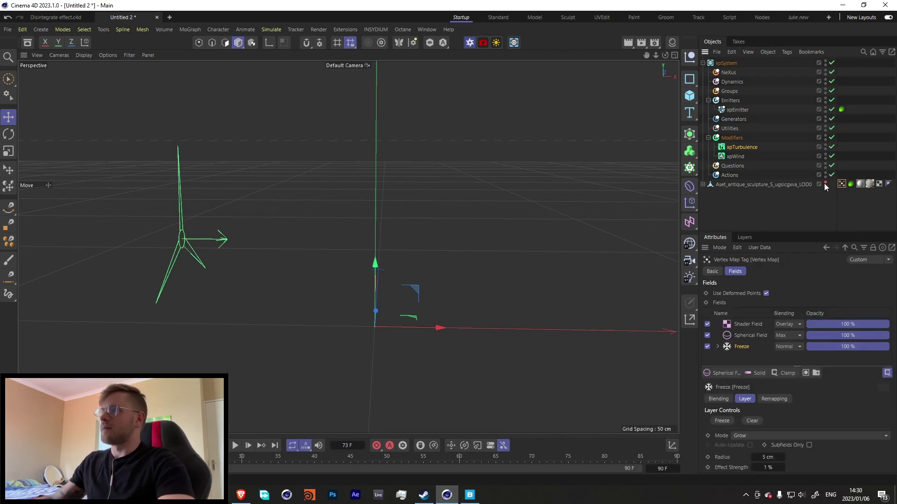
# Show the sculpture again and add a Linear Field to the vertex map's Fields list
pyautogui.click(824, 182)
pyautogui.click(703, 62)
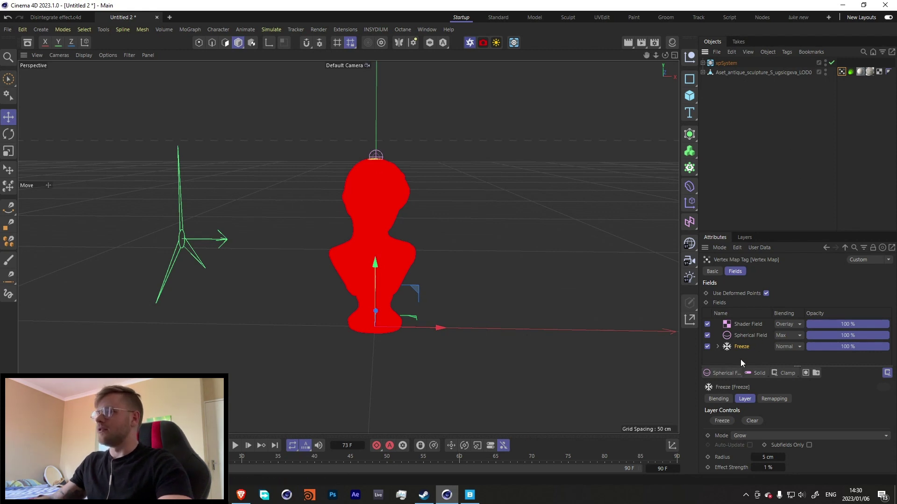
pyautogui.click(719, 373)
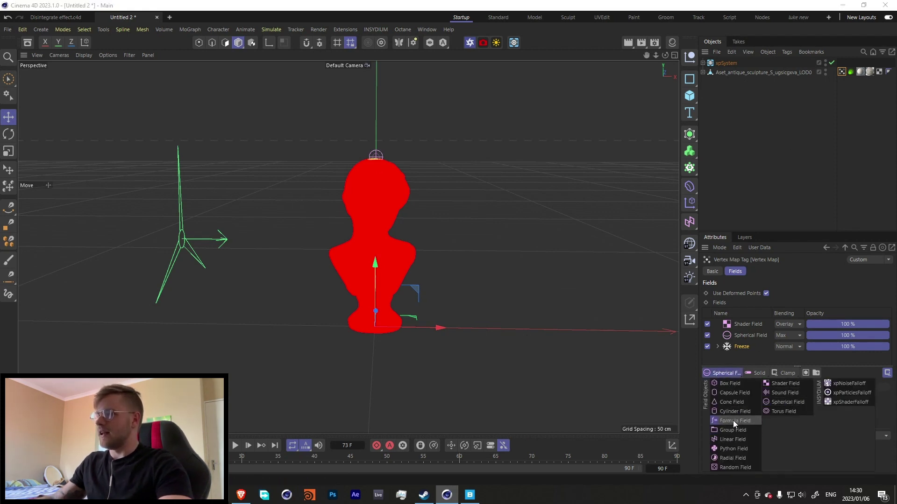
pyautogui.click(732, 439)
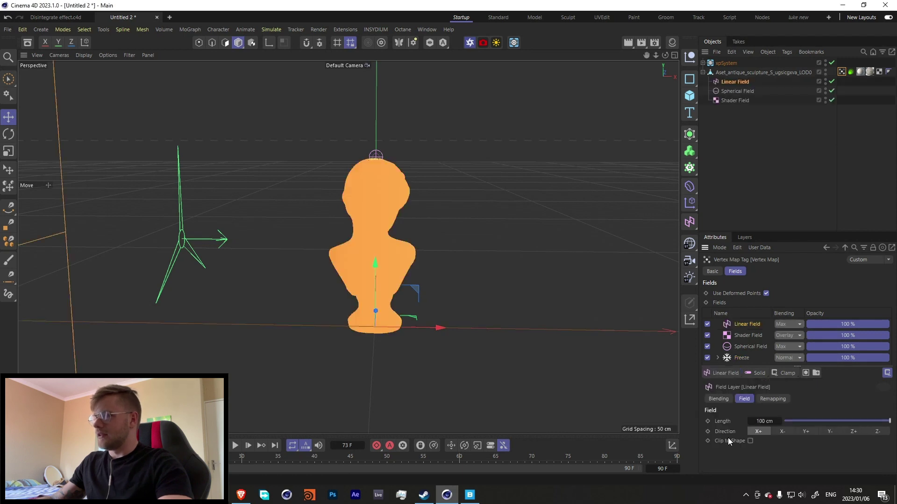
# Shorten the Linear Field to 0.3847 cm, nudge it along X, and set its blending to Overlay
pyautogui.scroll(-10, 530, 218)
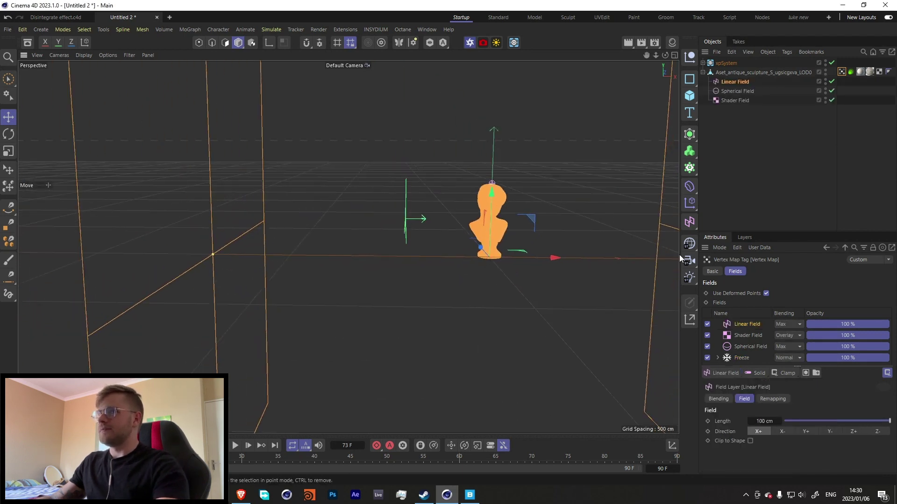
pyautogui.moveTo(212, 254); pyautogui.dragTo(418, 267)
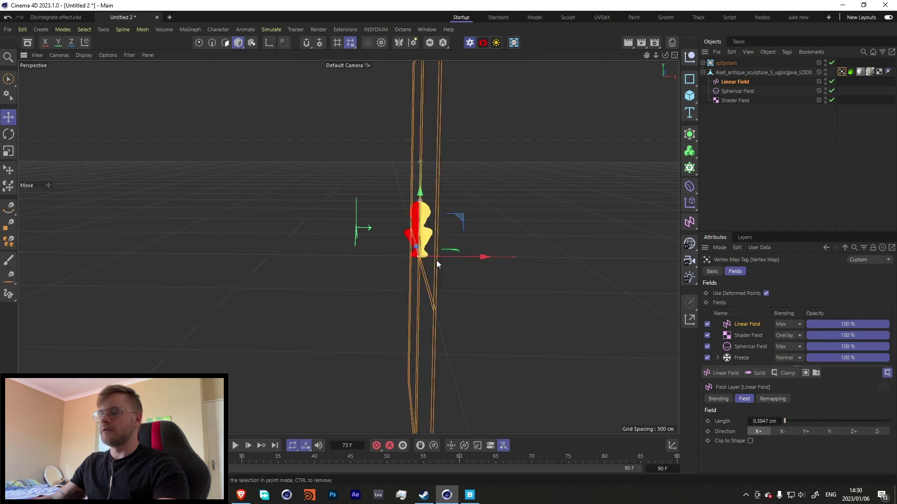
pyautogui.keyDown('alt'); pyautogui.moveTo(436, 259); pyautogui.dragTo(531, 236, button='right'); pyautogui.keyUp('alt')
pyautogui.moveTo(464, 256); pyautogui.dragTo(461, 256)
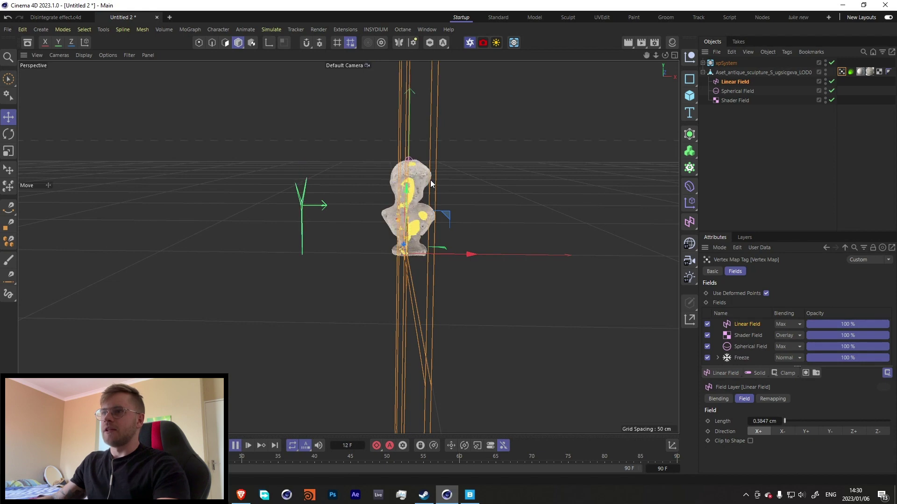
pyautogui.moveTo(409, 178)
pyautogui.keyDown('alt'); pyautogui.mouseDown()
pyautogui.moveTo(383, 178)
pyautogui.moveTo(410, 178)
pyautogui.moveTo(402, 165)
pyautogui.mouseUp(); pyautogui.keyUp('alt')
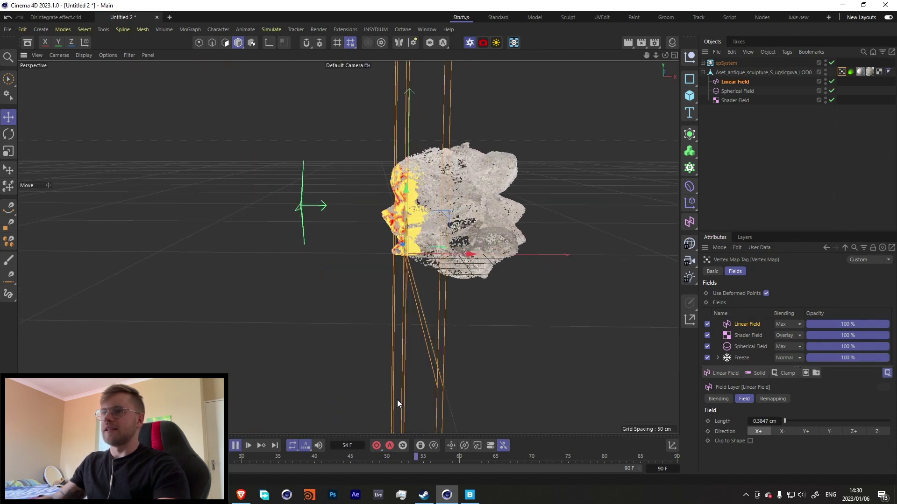
pyautogui.click(235, 445)
pyautogui.click(196, 446)
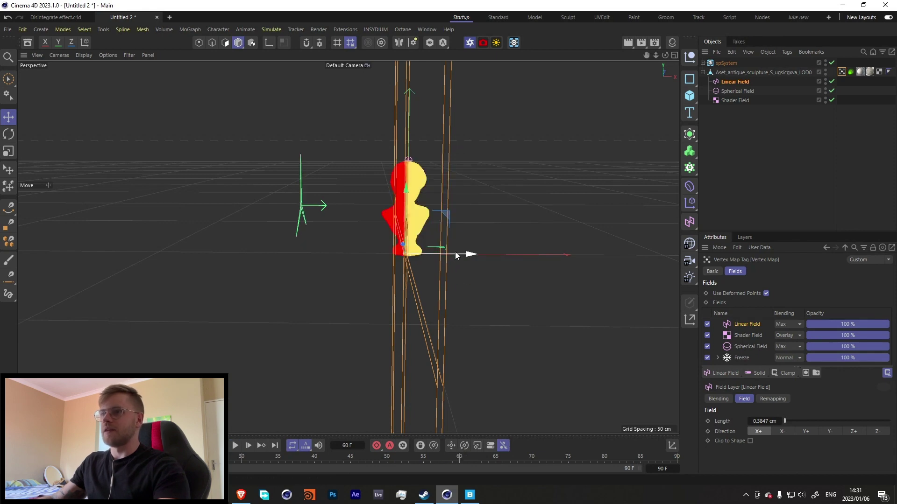
pyautogui.moveTo(452, 254); pyautogui.dragTo(425, 236)
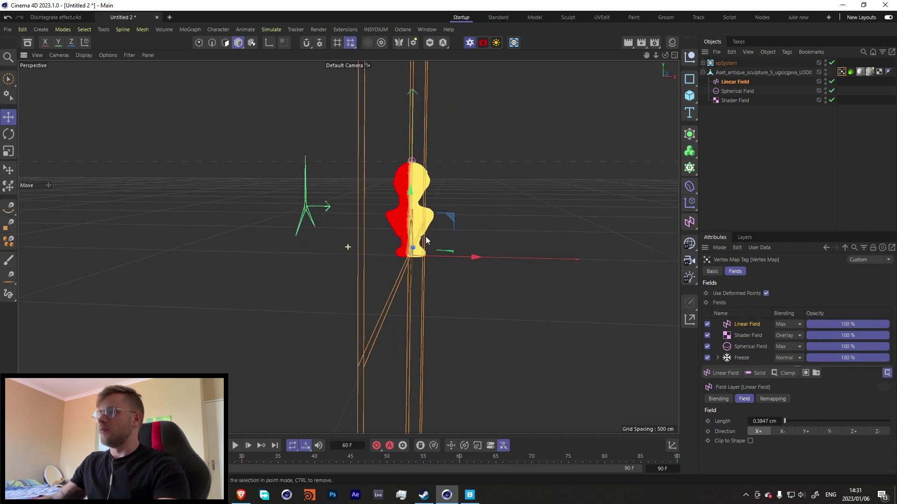
pyautogui.click(782, 324)
pyautogui.click(785, 400)
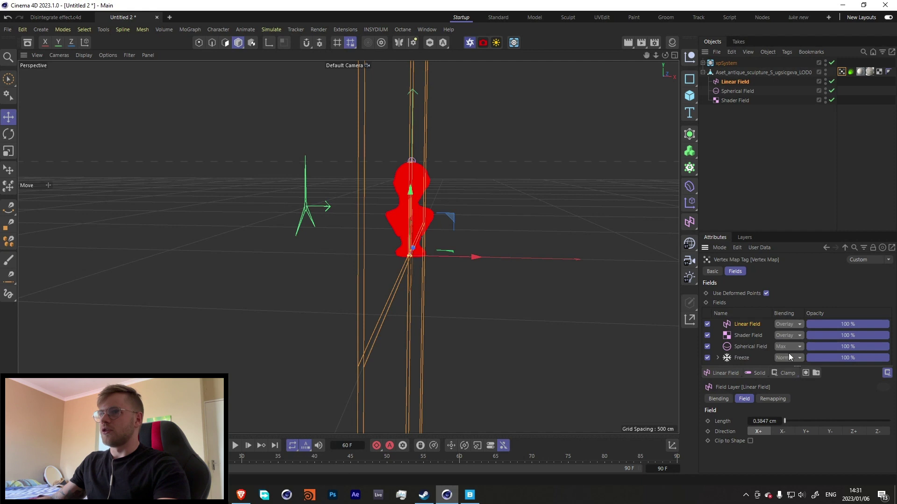
# Switch the Linear Field's blending to Screen and preview the simulation with the sculpture hidden
pyautogui.click(786, 335)
pyautogui.click(784, 325)
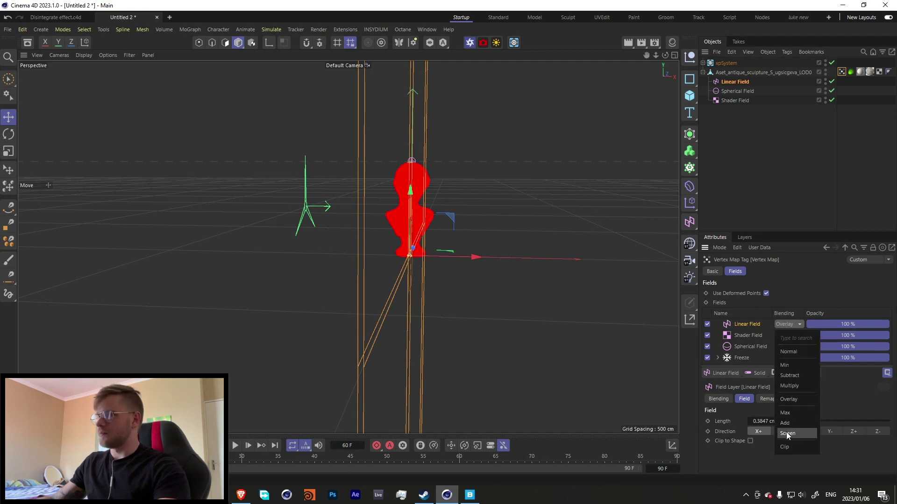
pyautogui.click(786, 433)
pyautogui.click(787, 332)
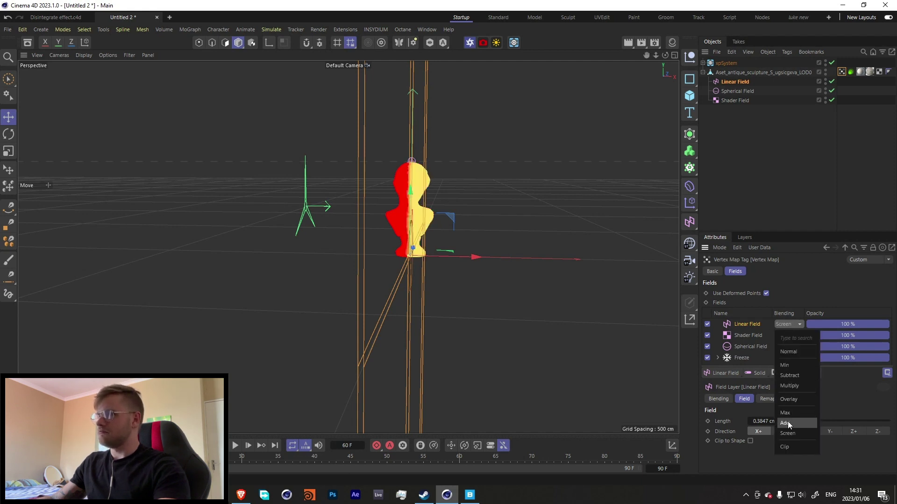
pyautogui.click(300, 429)
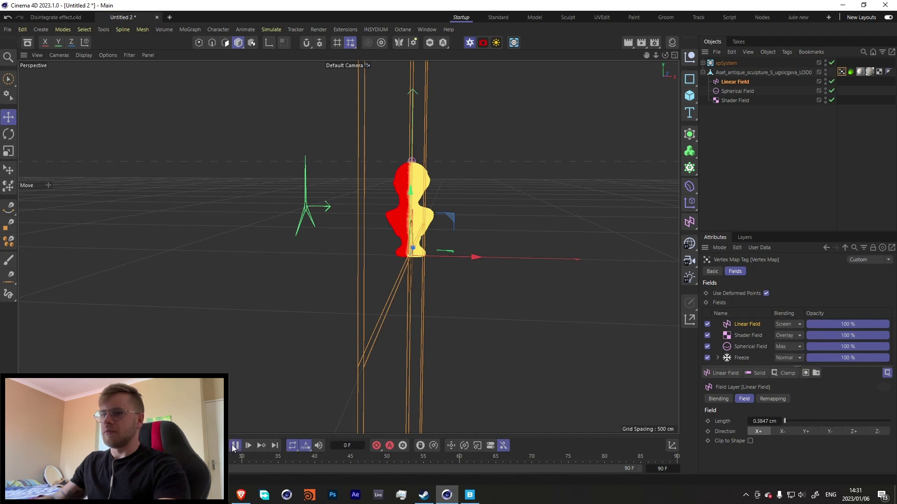
pyautogui.click(235, 445)
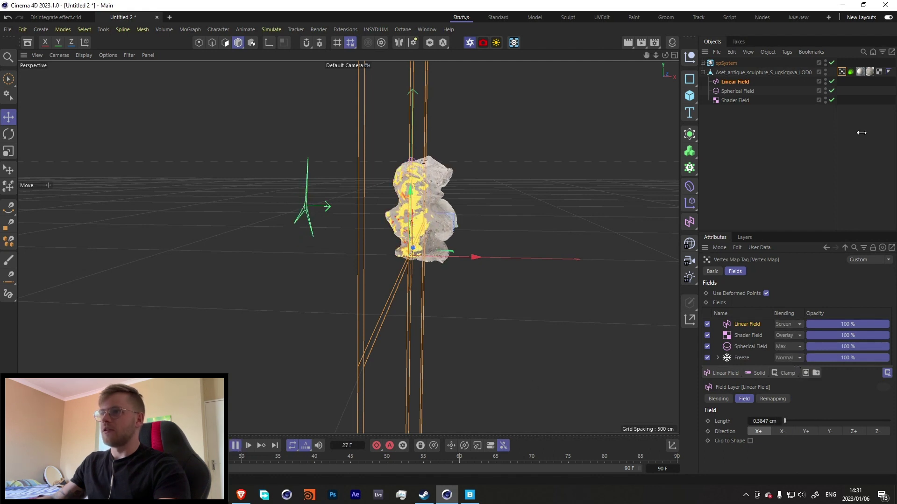
pyautogui.click(825, 74)
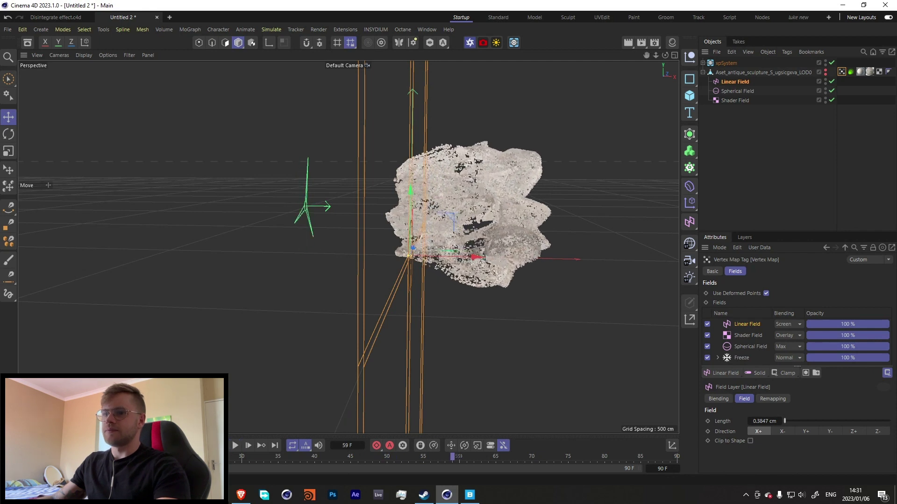
pyautogui.click(196, 445)
pyautogui.click(825, 72)
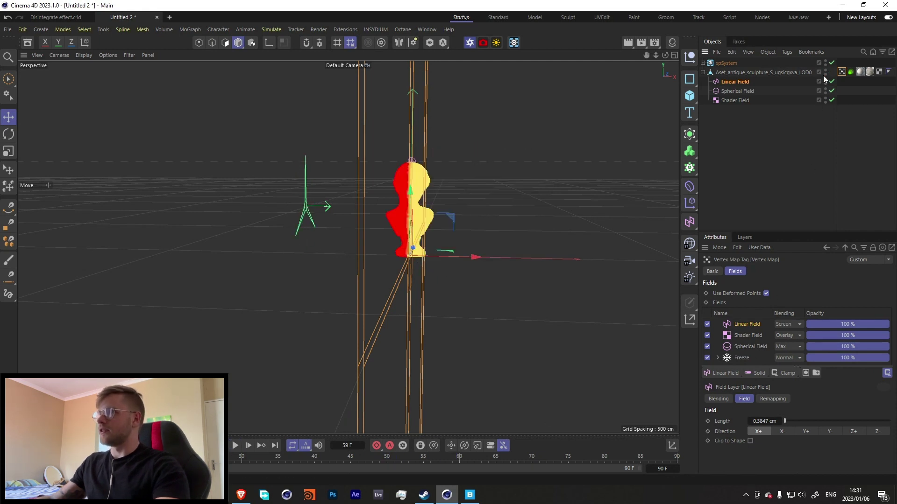
# Try Max and Add blending, return to Overlay, and disable the xpSystem
pyautogui.click(789, 327)
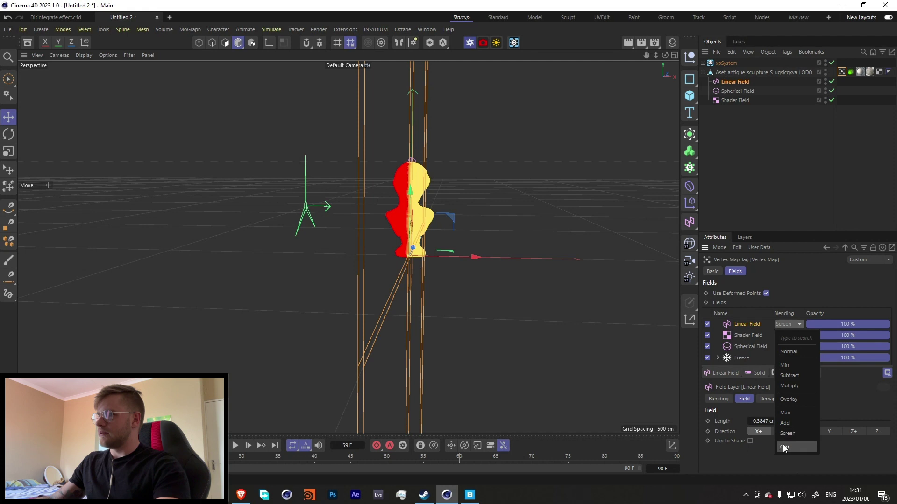
pyautogui.click(792, 414)
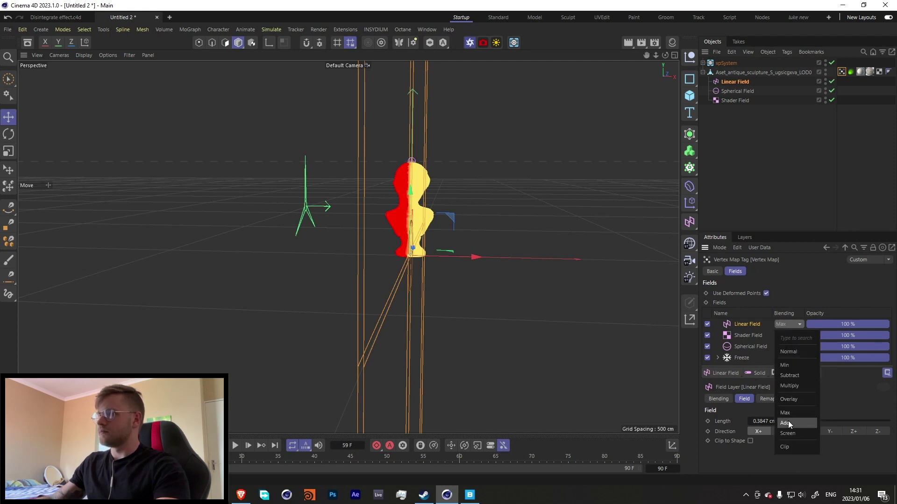
pyautogui.click(789, 424)
pyautogui.click(788, 324)
pyautogui.click(789, 399)
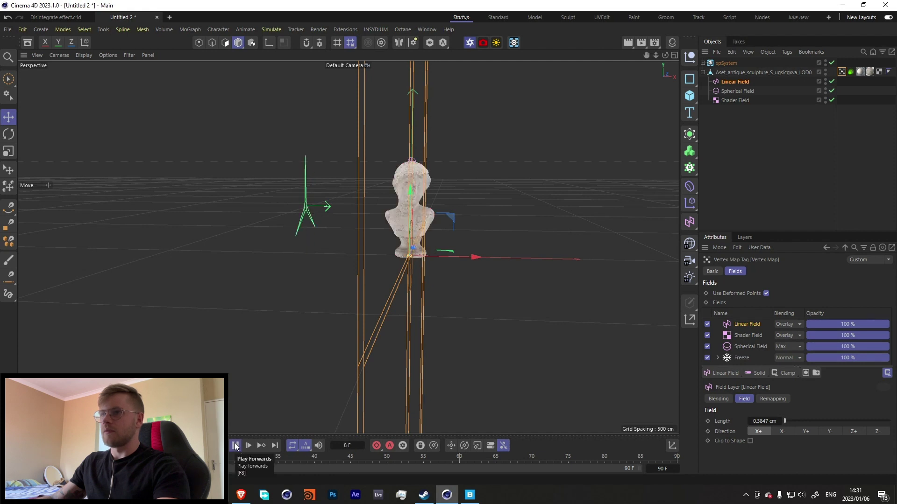
pyautogui.click(832, 63)
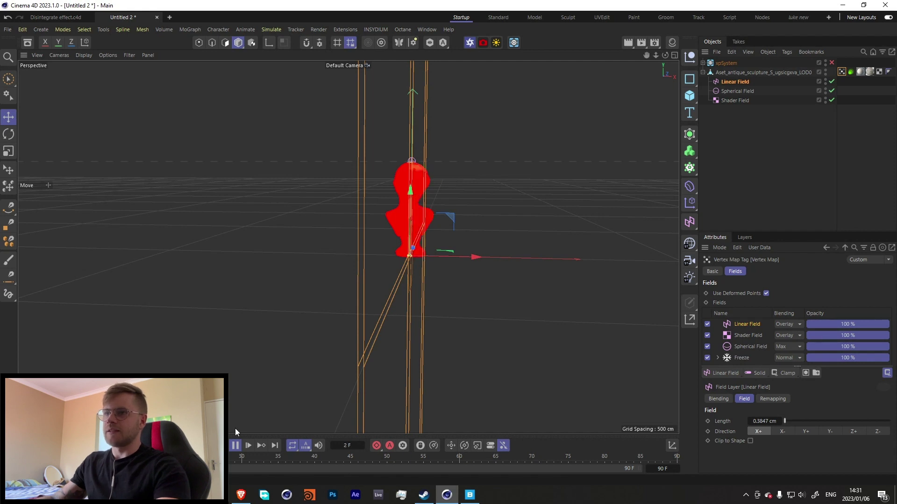
# Set the Freeze layer's radius to 3 cm
pyautogui.click(842, 72)
pyautogui.click(735, 358)
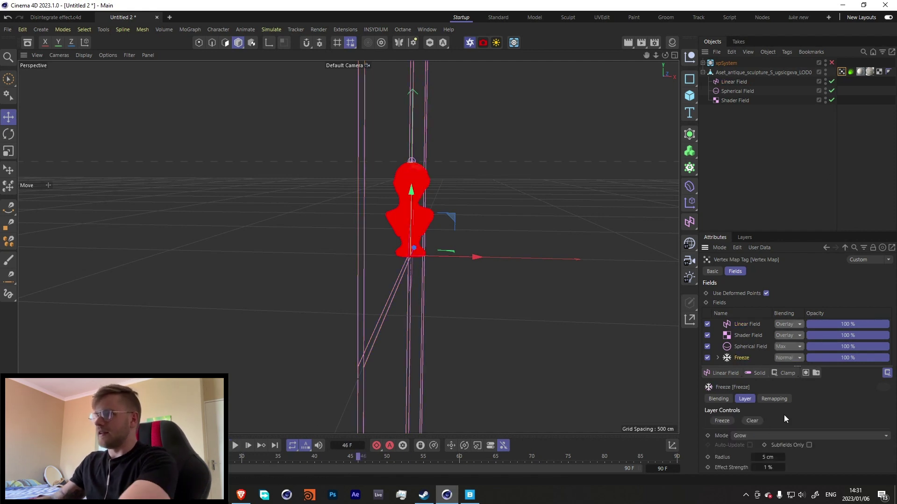
pyautogui.click(768, 468)
pyautogui.click(768, 457)
pyautogui.write('3')
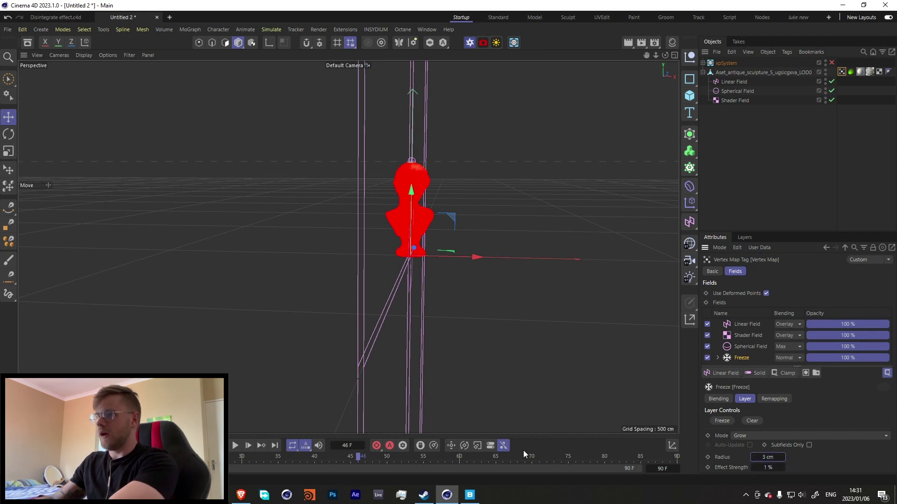
pyautogui.press('Return')
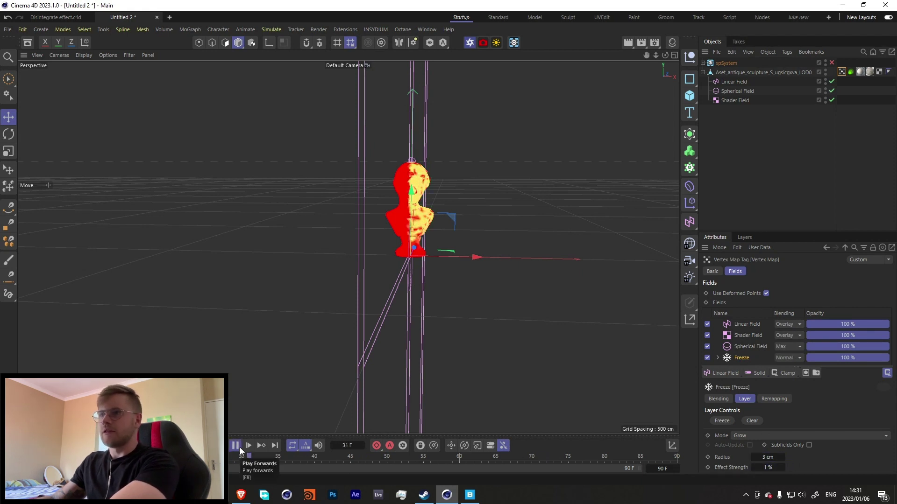
# Preview the vertex map growth, then re-enable xpSystem and test the particle playback
pyautogui.click(239, 447)
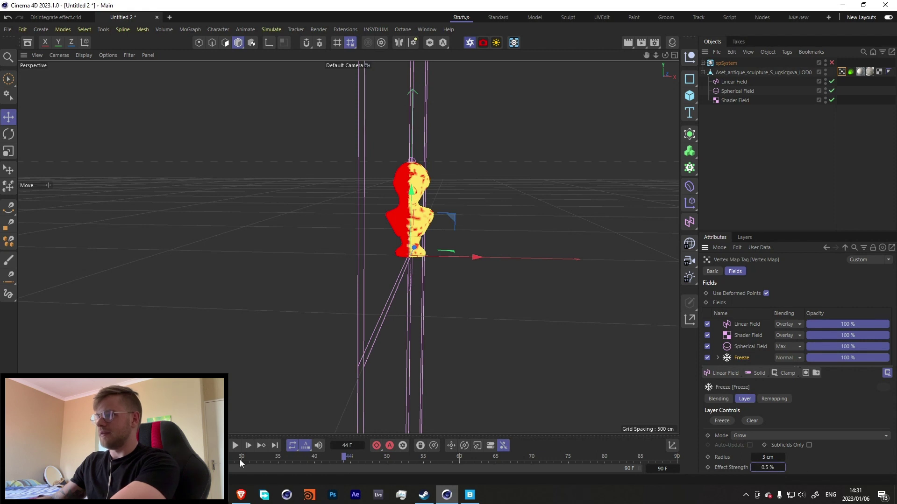
pyautogui.click(235, 447)
pyautogui.click(233, 446)
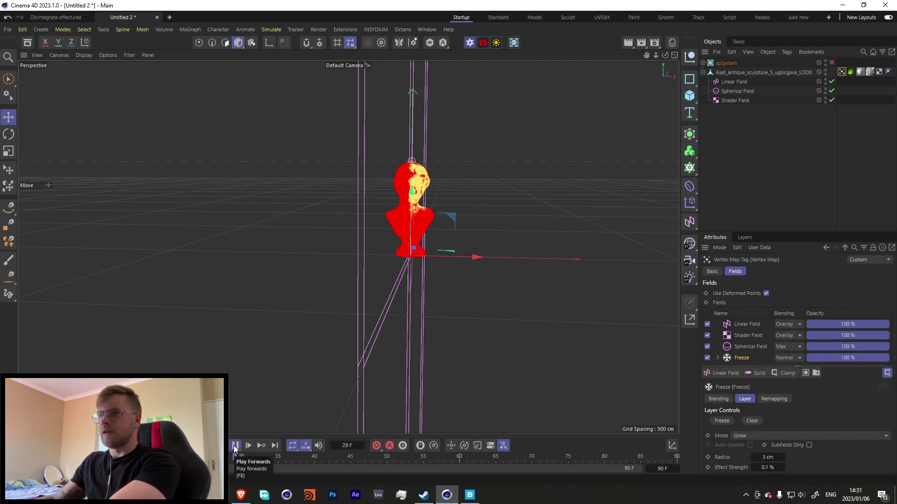
pyautogui.click(234, 446)
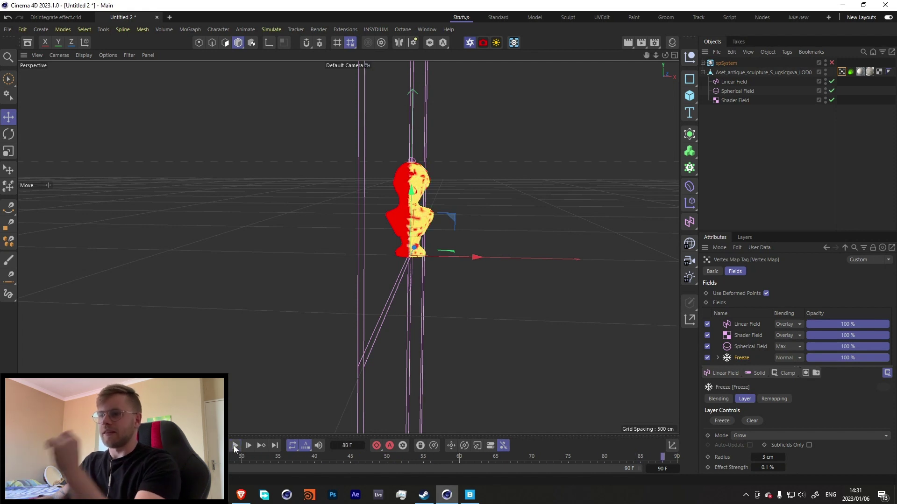
pyautogui.click(197, 446)
pyautogui.click(831, 63)
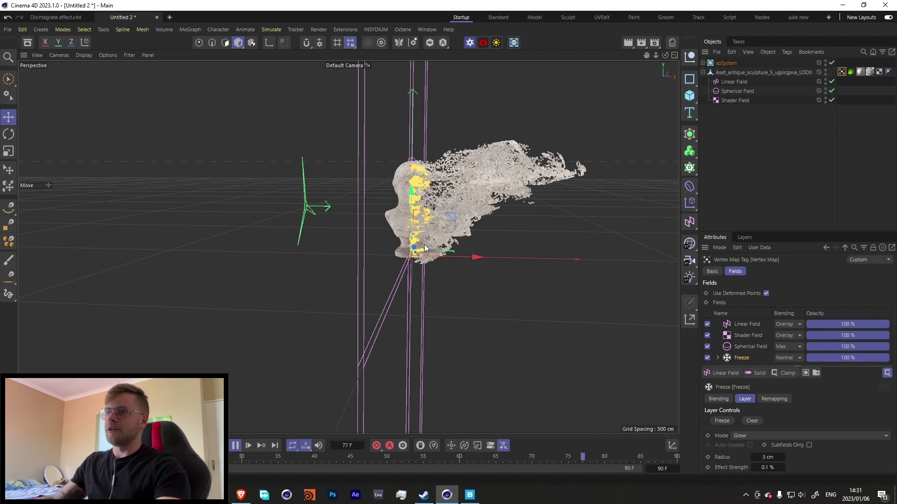
pyautogui.click(233, 445)
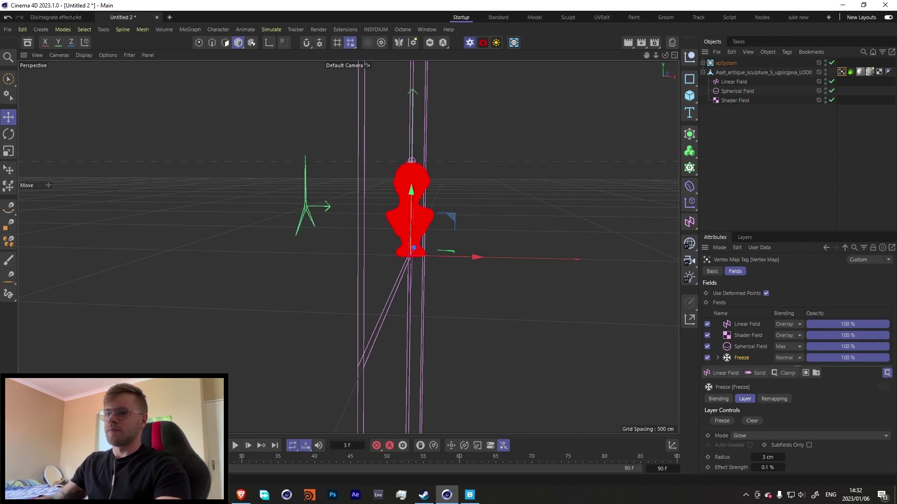
# Set the Shader Field's Noise Animation Speed to 1 and play to preview the moving noise
pyautogui.click(746, 336)
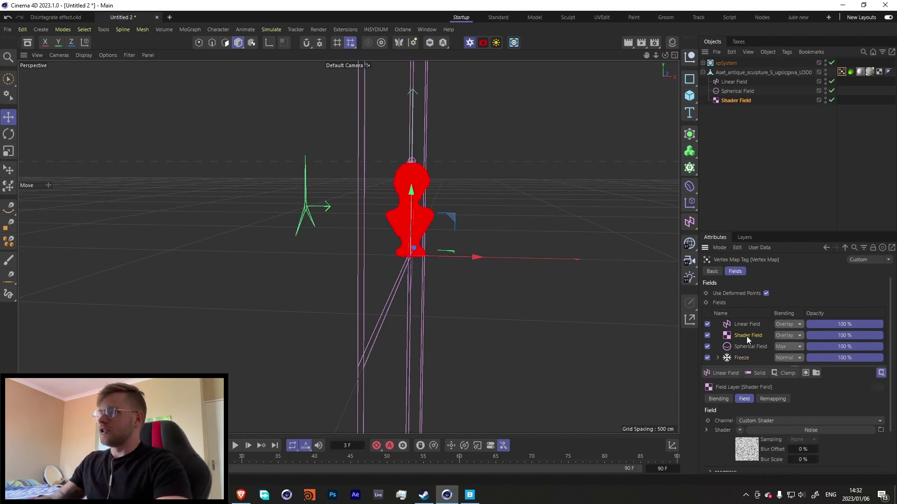
pyautogui.click(750, 454)
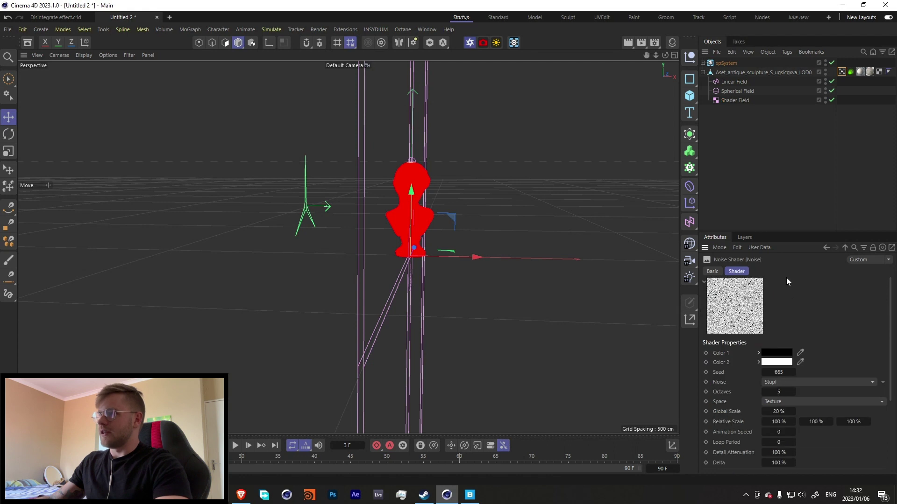
pyautogui.click(787, 434)
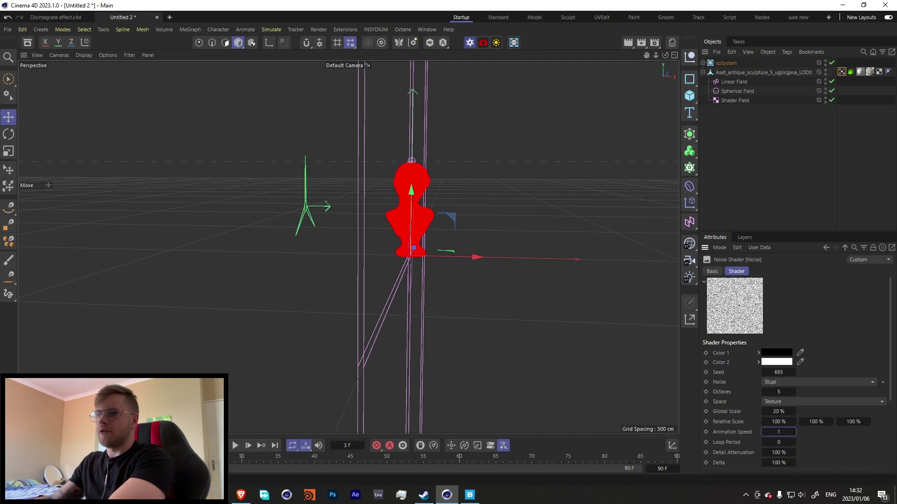
pyautogui.press('Return')
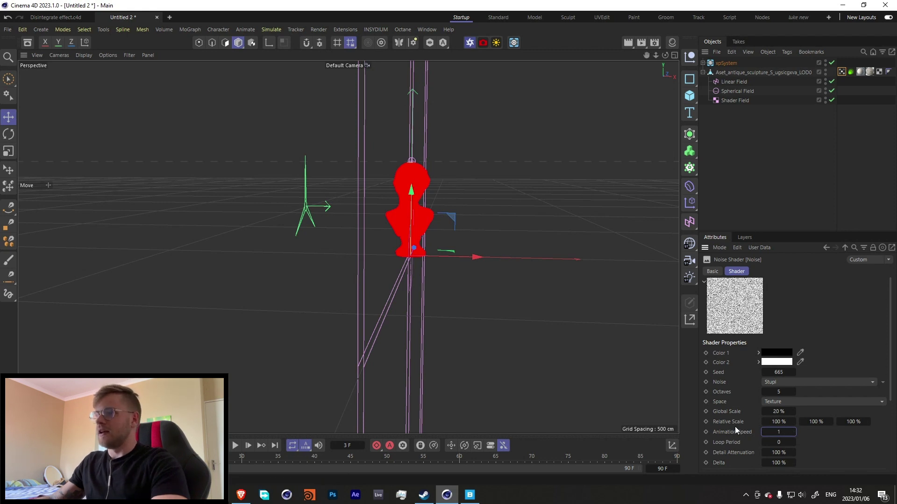
pyautogui.scroll(-4, 857, 449)
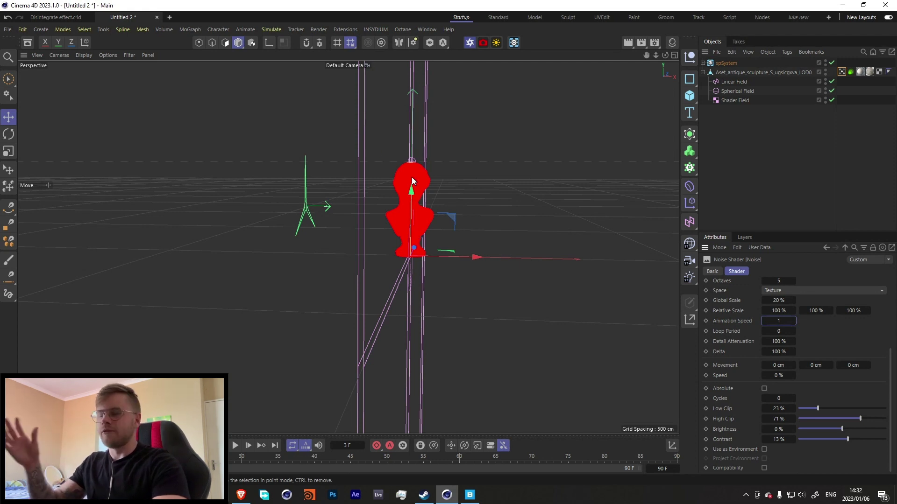
pyautogui.press('F8')
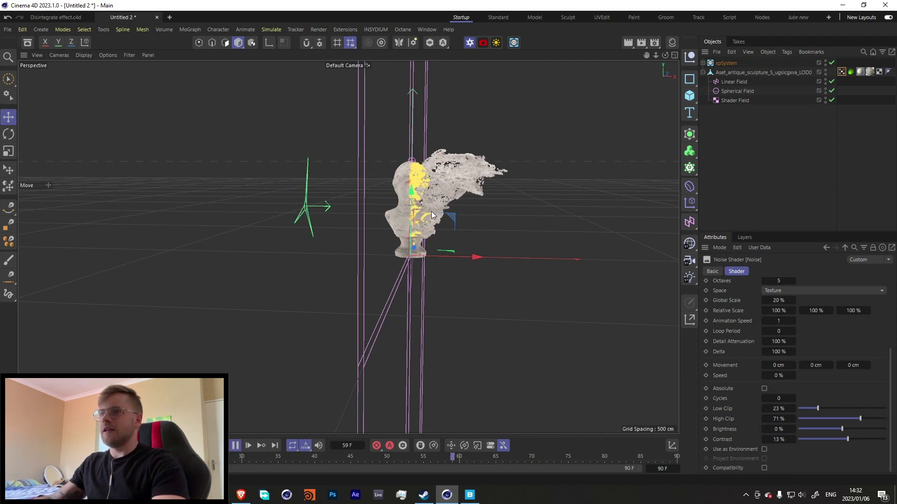
# Hide the original sculpture mesh and replay the disintegration
pyautogui.click(235, 446)
pyautogui.click(750, 125)
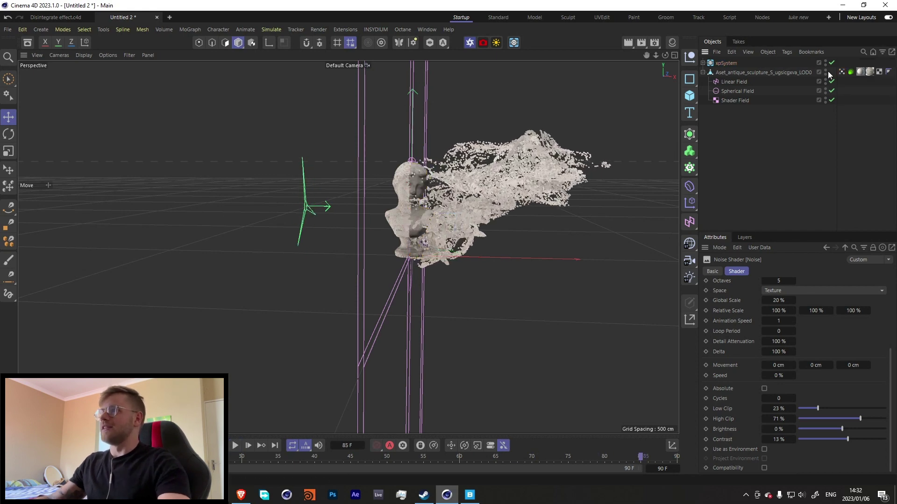
pyautogui.keyDown('alt'); pyautogui.doubleClick(825, 72); pyautogui.keyUp('alt')
pyautogui.moveTo(402, 197)
pyautogui.keyDown('alt'); pyautogui.mouseDown()
pyautogui.moveTo(456, 191)
pyautogui.moveTo(388, 192)
pyautogui.moveTo(393, 210)
pyautogui.mouseUp(); pyautogui.keyUp('alt')
pyautogui.click(196, 445)
pyautogui.click(234, 445)
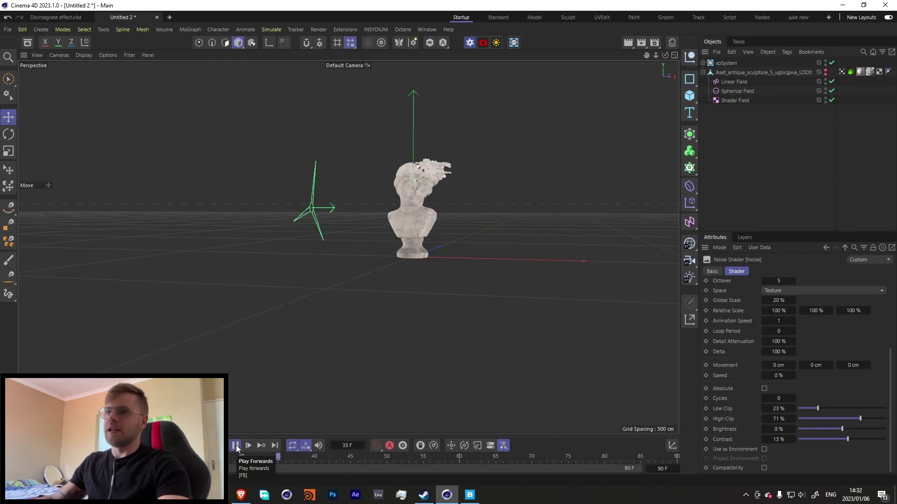
pyautogui.click(235, 445)
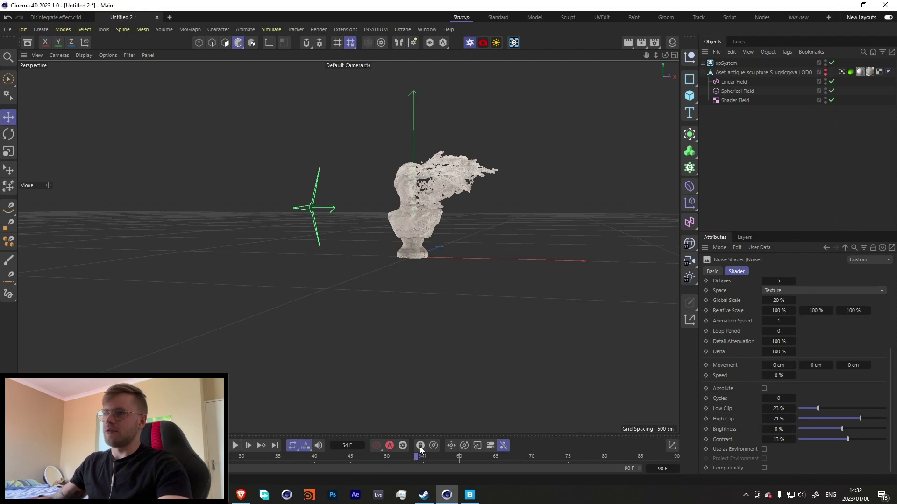
pyautogui.keyDown('alt'); pyautogui.moveTo(414, 201); pyautogui.dragTo(446, 192); pyautogui.keyUp('alt')
# Keyframe the Linear Field's P.X at frame 50, then slide it left to -9.8857 cm at frame 60
pyautogui.moveTo(405, 456); pyautogui.dragTo(386, 458)
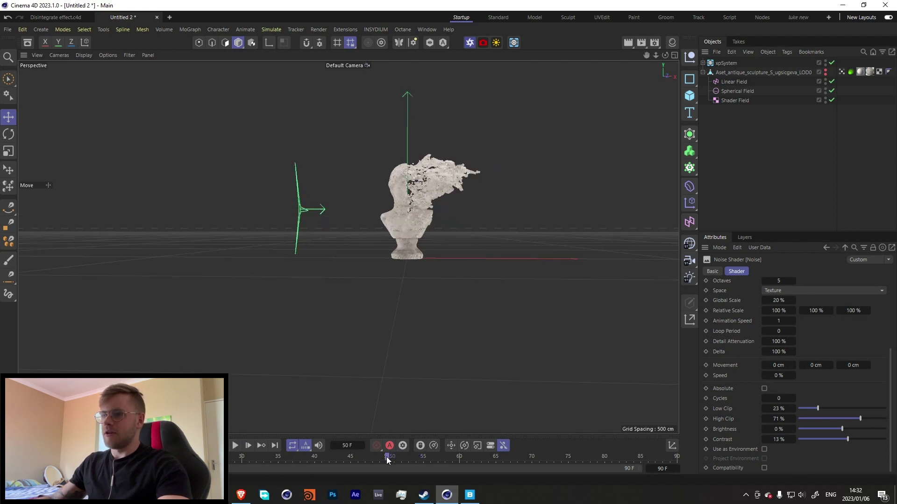
pyautogui.click(842, 72)
pyautogui.click(737, 81)
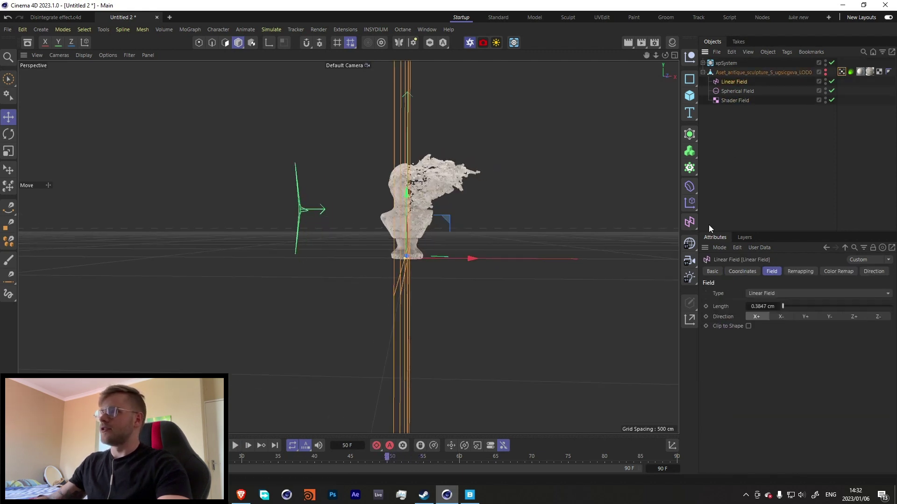
pyautogui.click(742, 272)
pyautogui.click(709, 306)
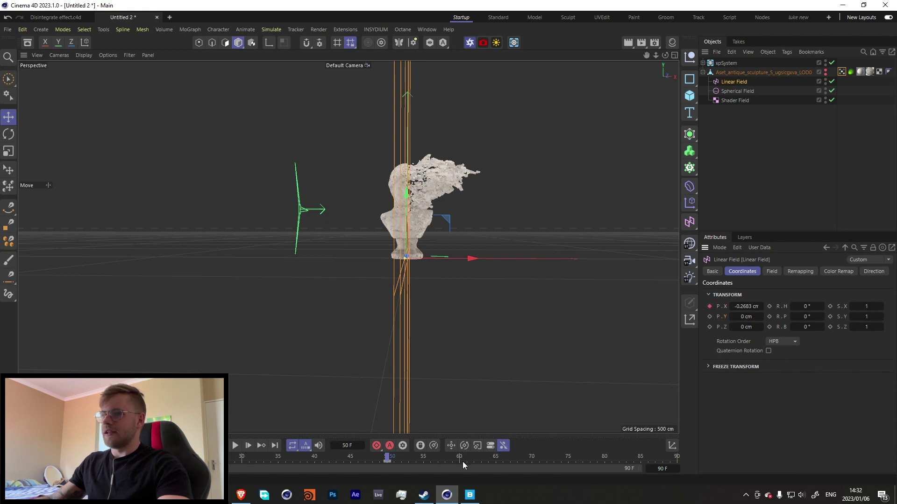
pyautogui.click(458, 457)
pyautogui.moveTo(465, 266); pyautogui.dragTo(429, 263)
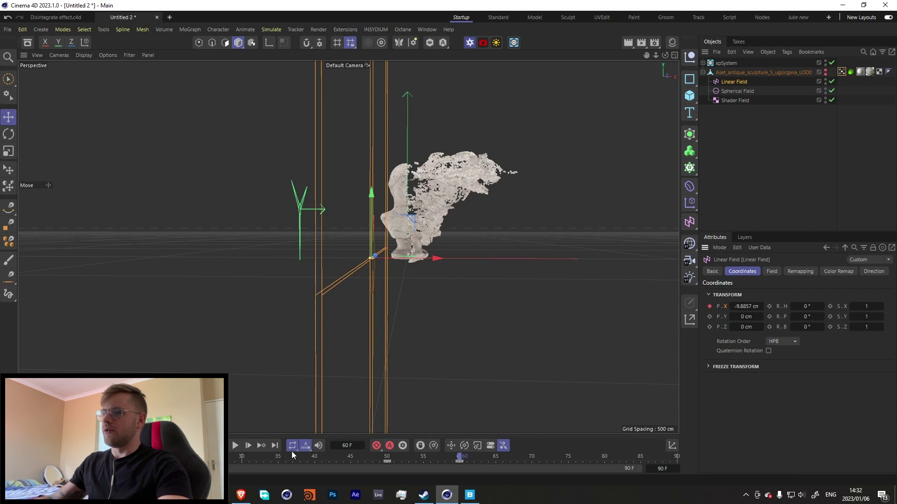
pyautogui.click(196, 446)
pyautogui.click(235, 446)
pyautogui.click(805, 141)
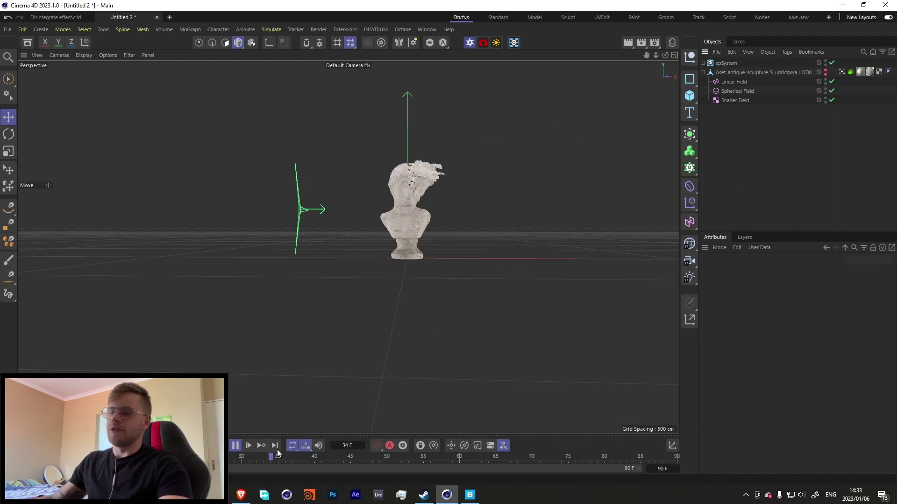
# Play through the disintegration to frame 84 and rewind to the first frame
pyautogui.click(235, 445)
pyautogui.scroll(3, 523, 222)
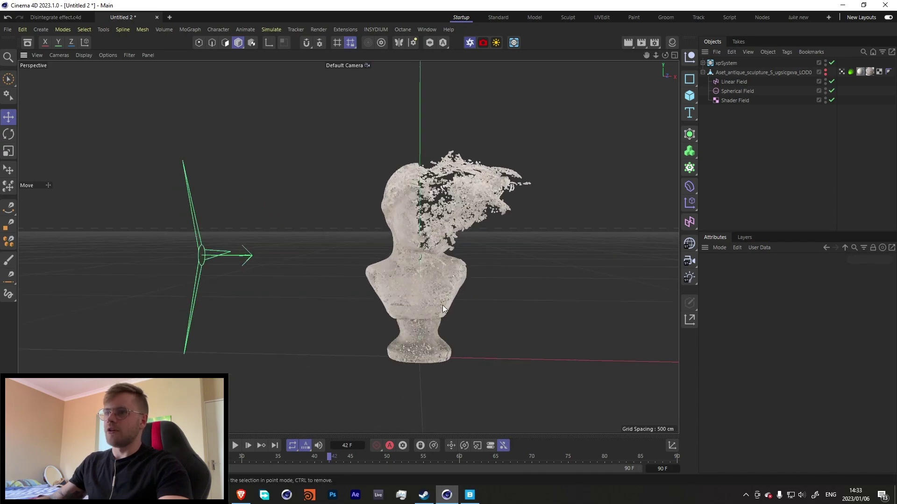
pyautogui.click(234, 446)
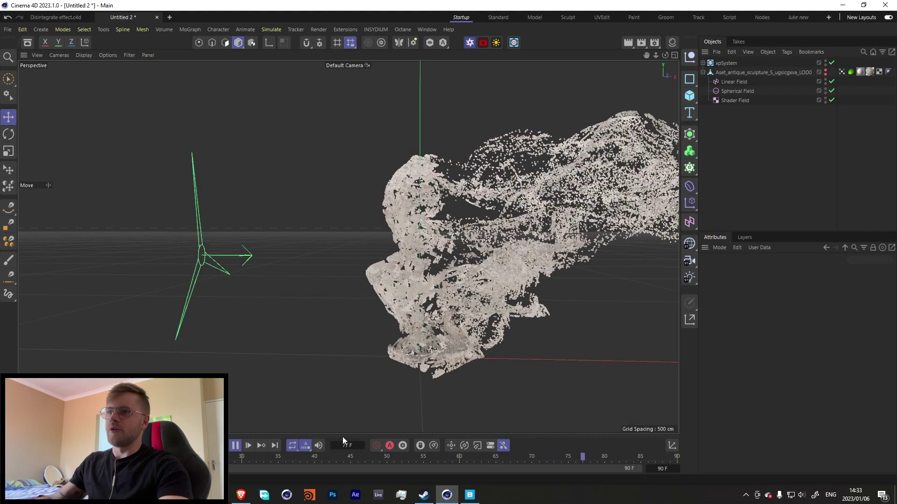
pyautogui.click(235, 445)
pyautogui.click(196, 446)
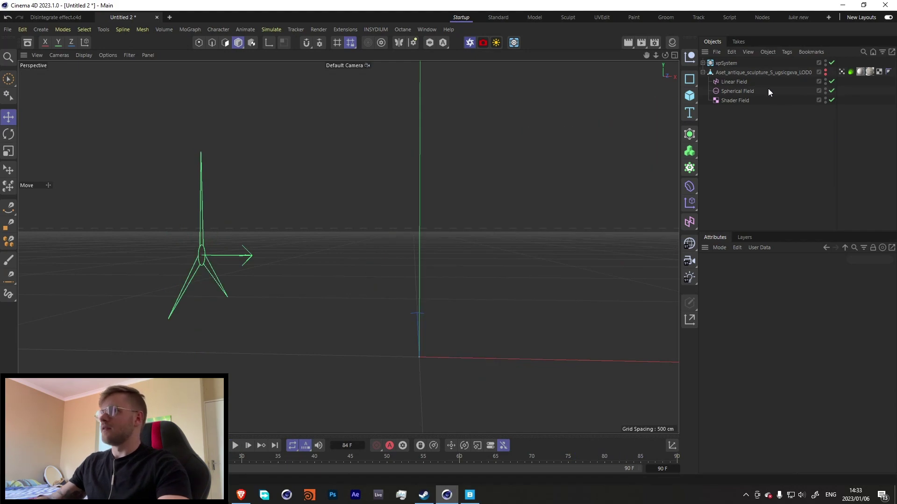
# Set the xpWind modifier's Wind Strength to 50 cm and replay the animation
pyautogui.click(702, 62)
pyautogui.click(735, 156)
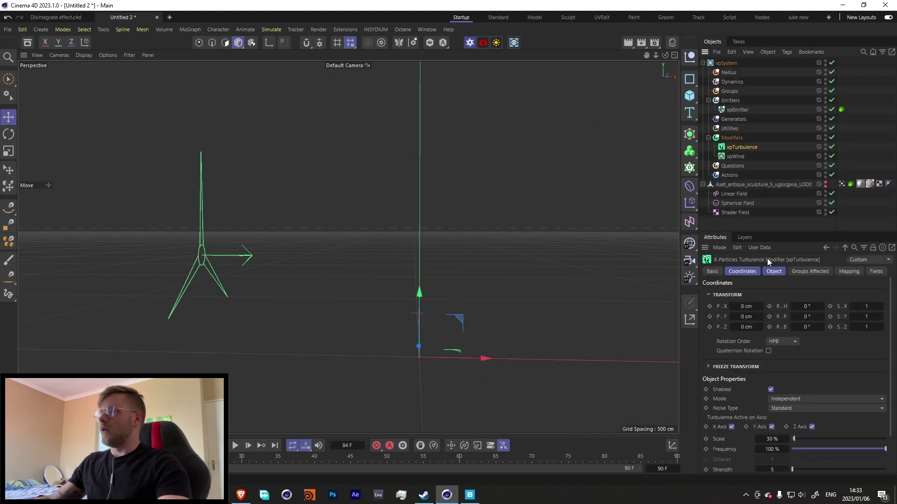
pyautogui.click(774, 271)
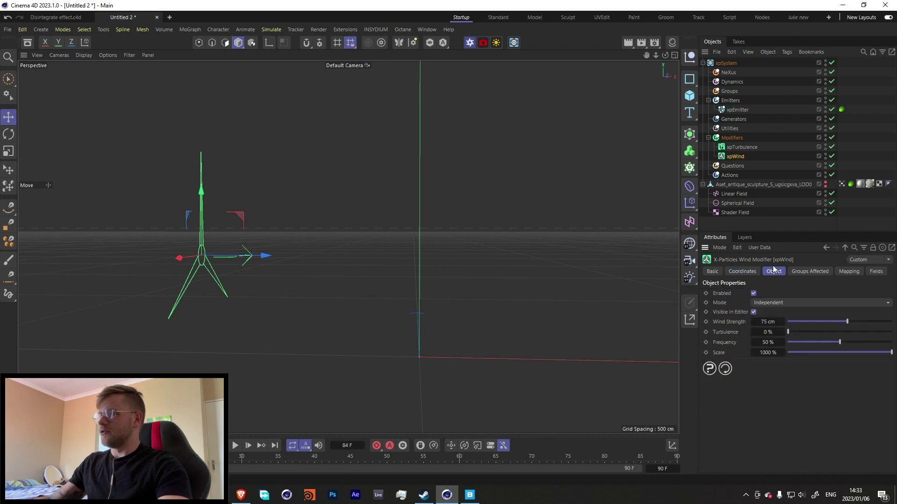
pyautogui.doubleClick(768, 322)
pyautogui.write('50')
pyautogui.press('Return')
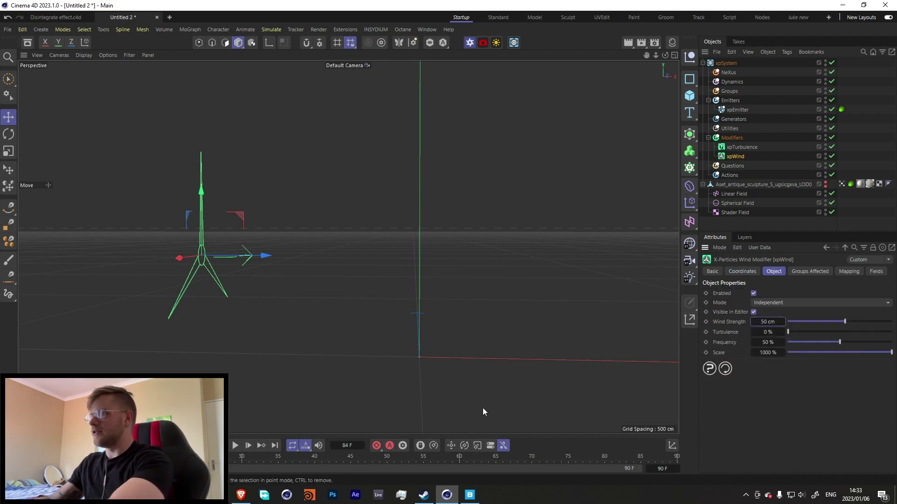
pyautogui.click(236, 446)
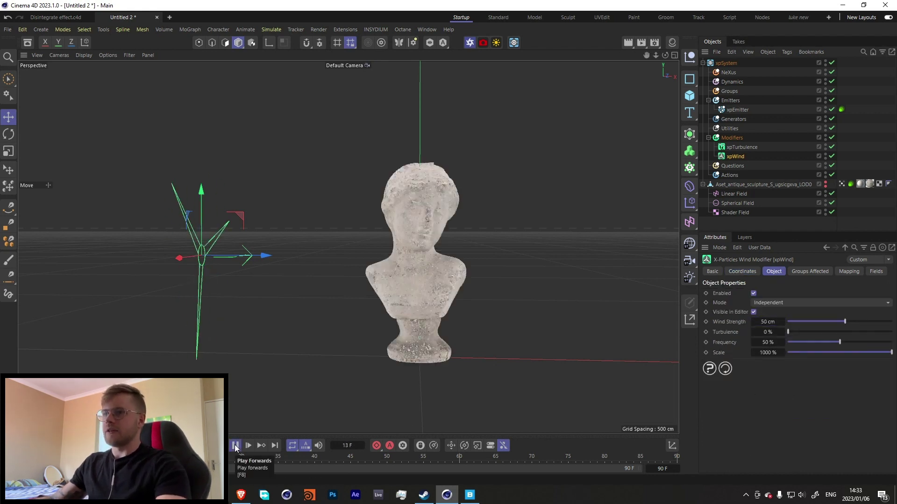
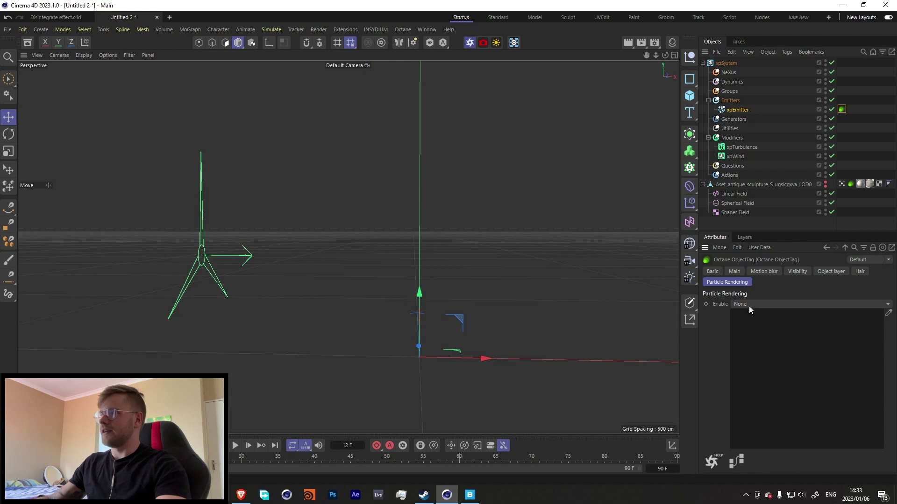
# Render the emitter's particles as Geometry and add a Sphere with a 1 cm radius
pyautogui.click(750, 306)
pyautogui.click(752, 326)
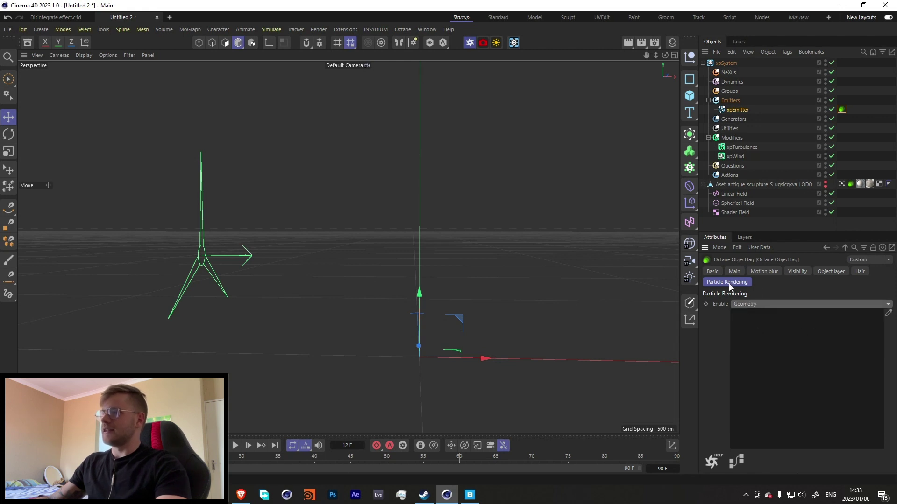
pyautogui.click(695, 99)
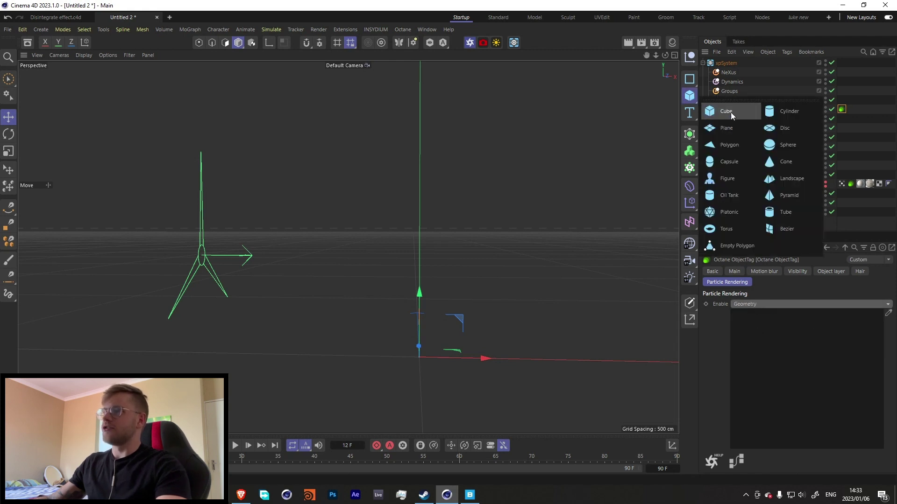
pyautogui.click(787, 145)
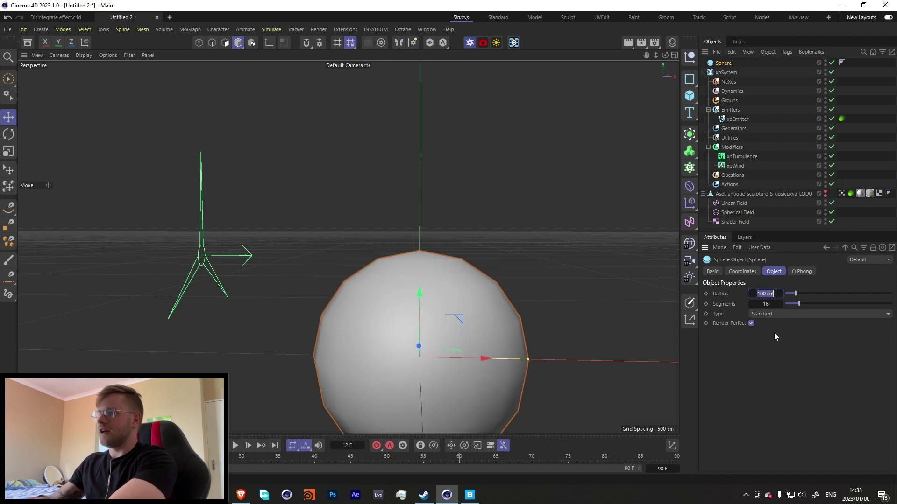
pyautogui.write('1')
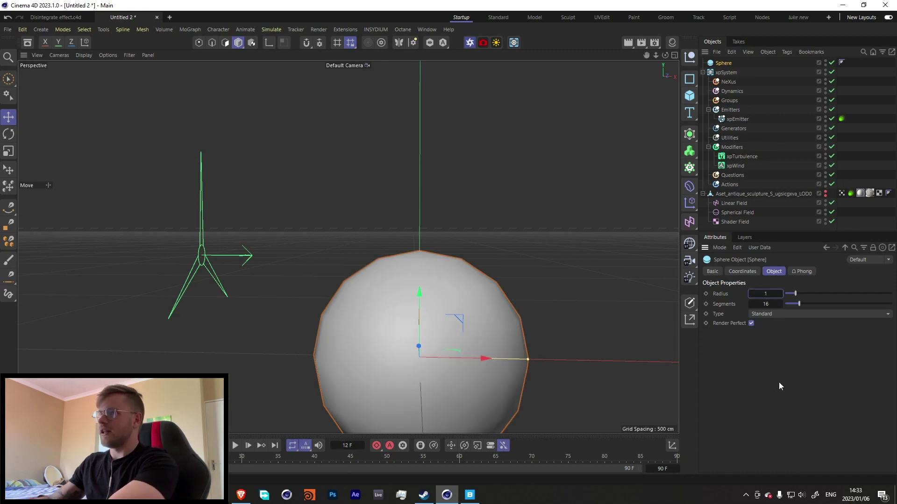
pyautogui.press('Return')
# Open the Octane Live Viewer and dock it beside the viewport
pyautogui.click(672, 43)
pyautogui.click(649, 167)
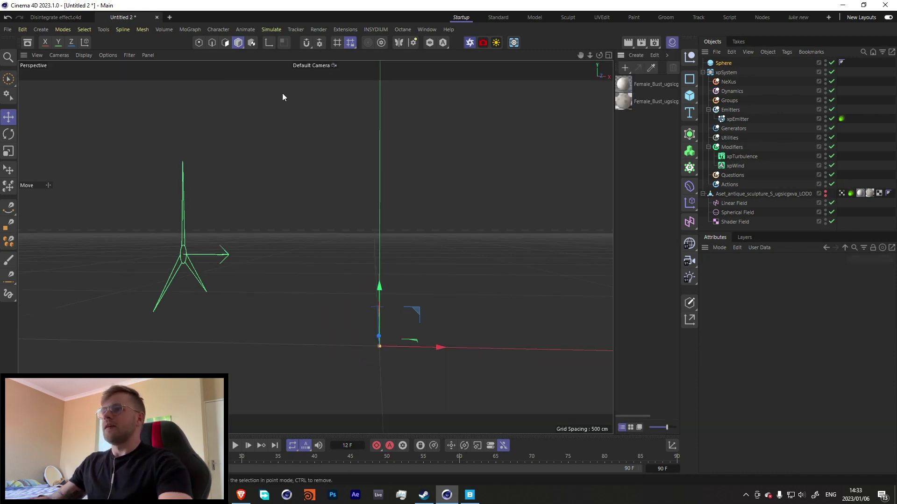
pyautogui.click(469, 43)
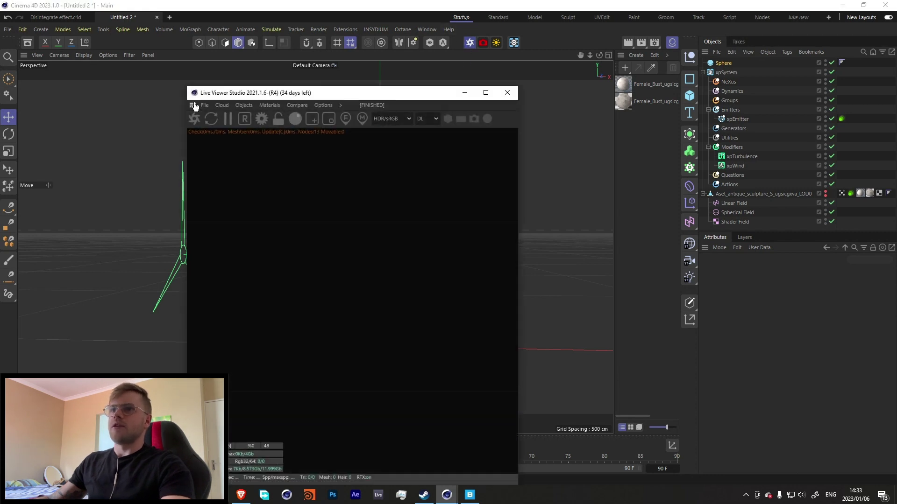
pyautogui.moveTo(194, 105); pyautogui.dragTo(73, 113)
# Create a new Octane Diffuse material, OctDiffuse1, and apply it to the Sphere
pyautogui.click(98, 64)
pyautogui.moveTo(130, 113)
pyautogui.click(248, 114)
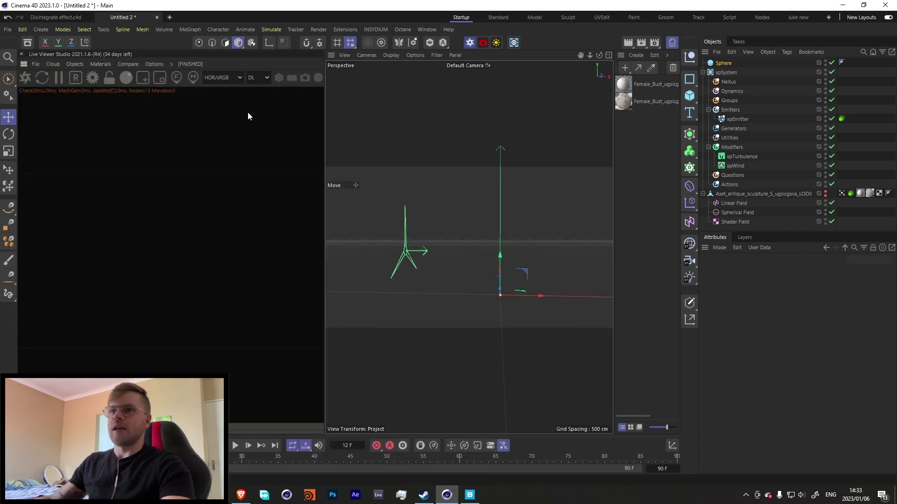
pyautogui.moveTo(627, 89); pyautogui.dragTo(726, 63)
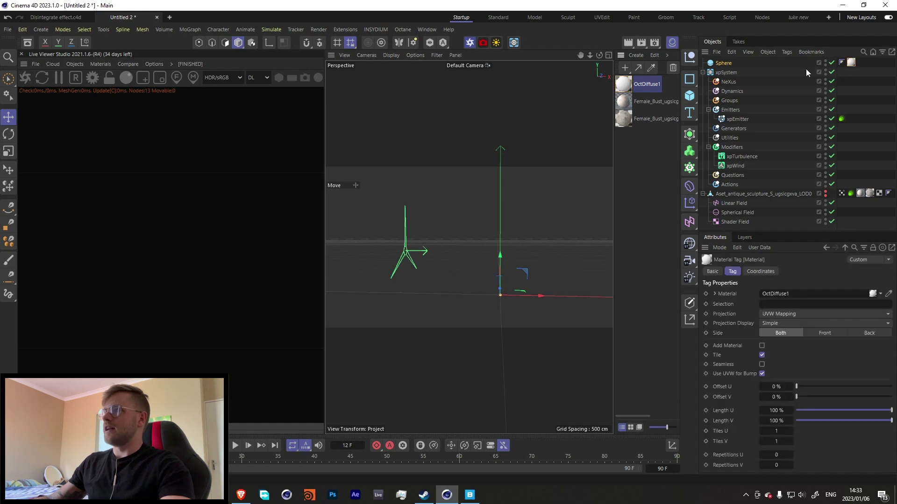
# In OctDiffuse1's node graph, feed an Instance Color node into Diffuse with Source set to Particle
pyautogui.doubleClick(650, 83)
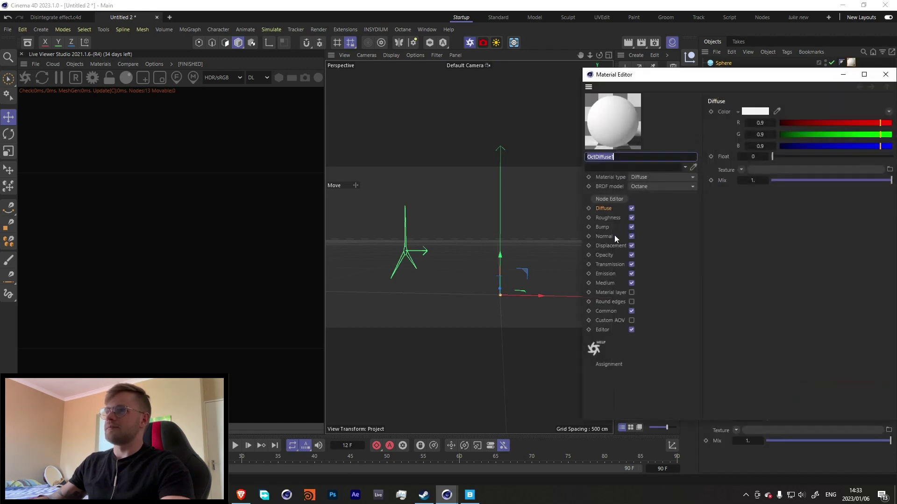
pyautogui.click(609, 200)
pyautogui.scroll(-5, 206, 307)
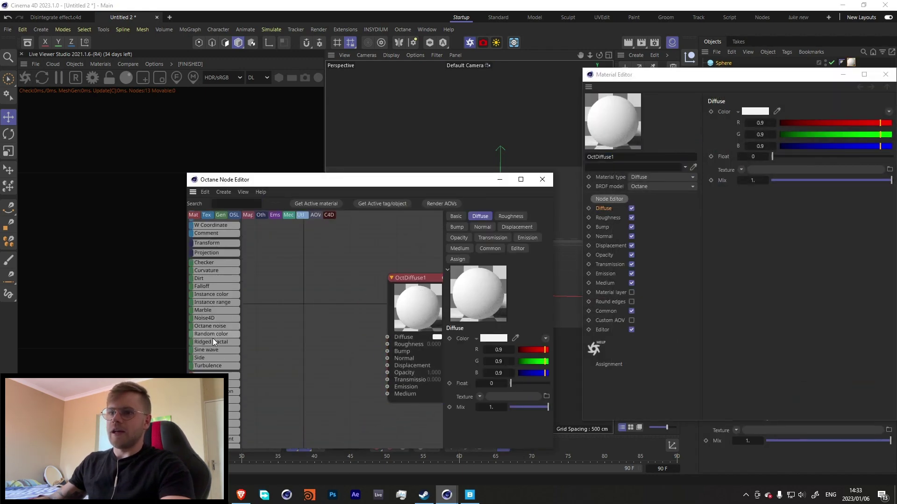
pyautogui.moveTo(204, 296); pyautogui.dragTo(388, 337)
pyautogui.click(491, 238)
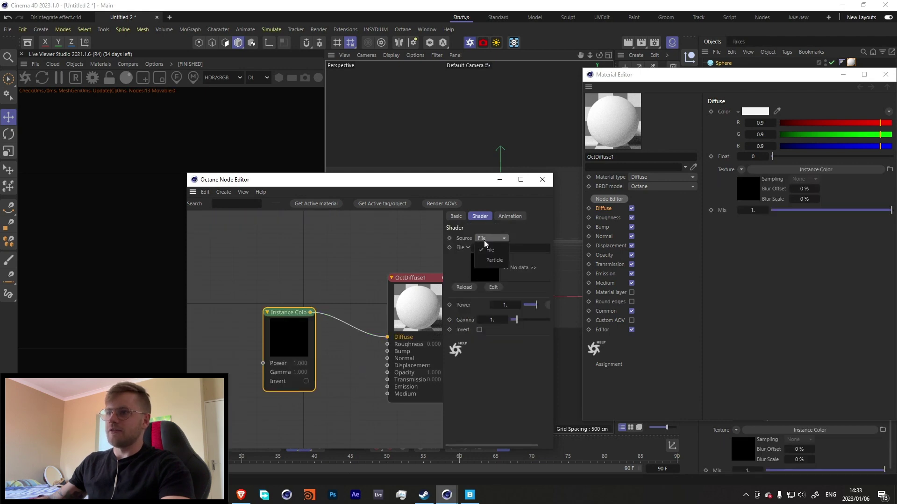
pyautogui.click(490, 263)
# Set xpEmitter as the Instance Color node's colour source
pyautogui.click(885, 75)
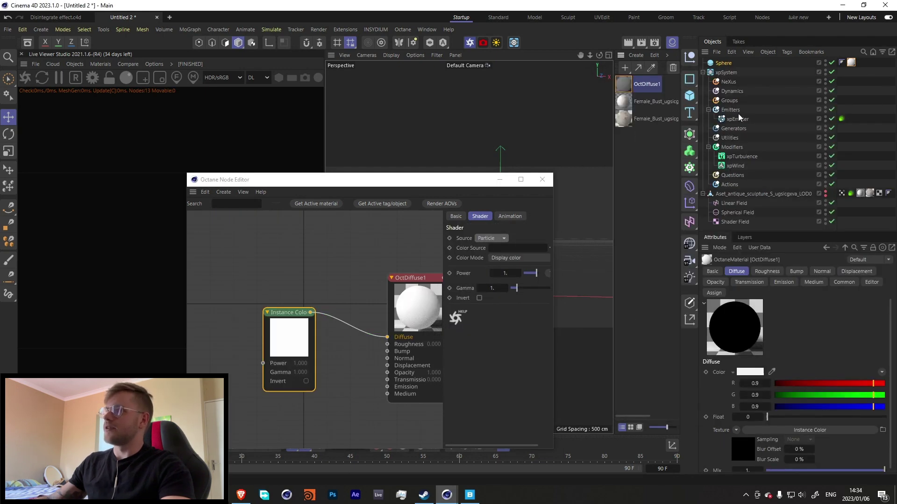
pyautogui.moveTo(738, 119); pyautogui.dragTo(514, 248)
pyautogui.moveTo(398, 182); pyautogui.dragTo(480, 155)
# Start the Octane live render and briefly play the particle animation
pyautogui.click(25, 81)
pyautogui.click(235, 446)
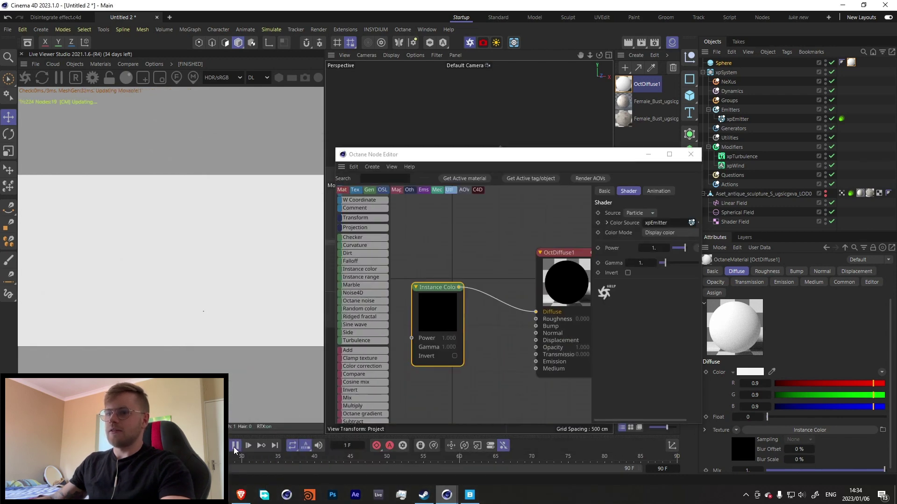
pyautogui.click(235, 447)
pyautogui.moveTo(573, 159); pyautogui.dragTo(493, 299)
pyautogui.scroll(5, 506, 238)
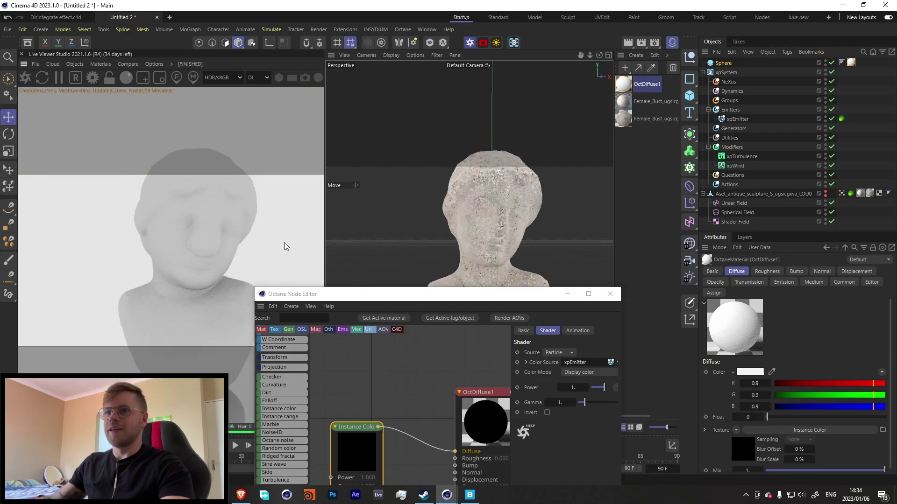
# Edit the sphere's radius, then play the particles to frame 10
pyautogui.click(722, 63)
pyautogui.click(766, 295)
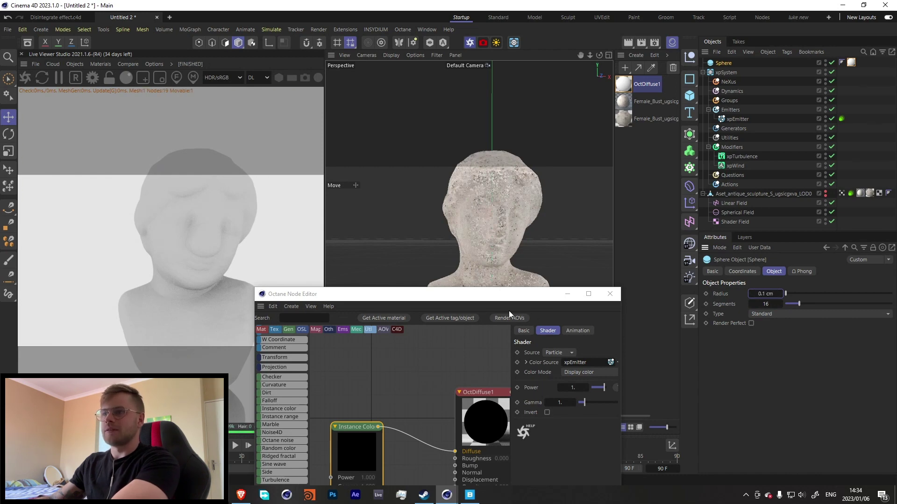
pyautogui.moveTo(509, 293); pyautogui.dragTo(564, 123)
pyautogui.click(235, 446)
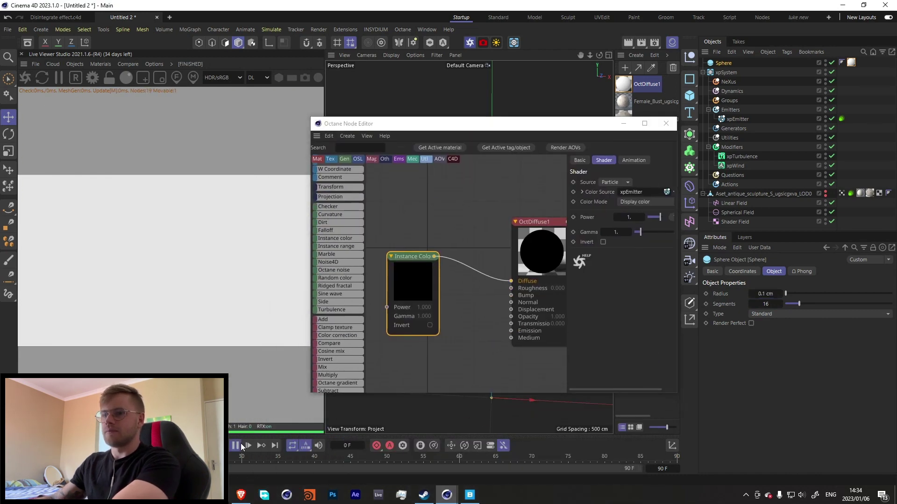
pyautogui.click(235, 446)
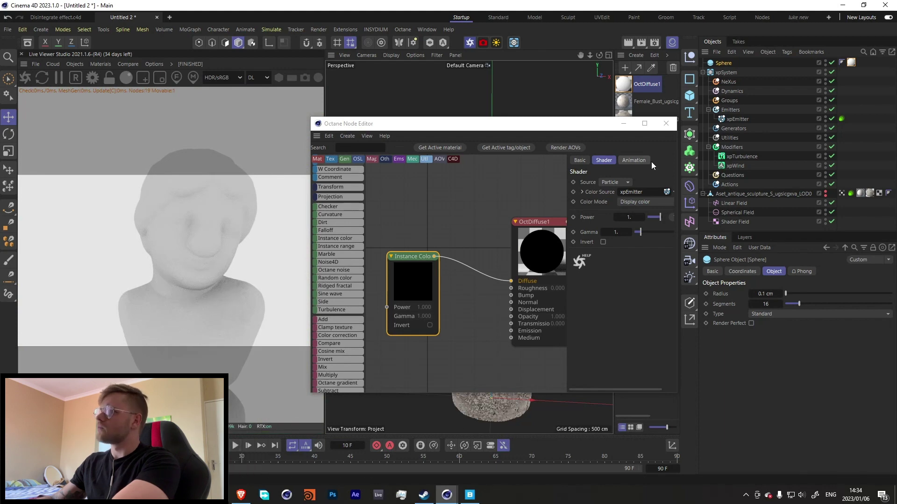
# Check the emitter's Octane tag, then set the sphere radius to 0.5 cm
pyautogui.click(624, 124)
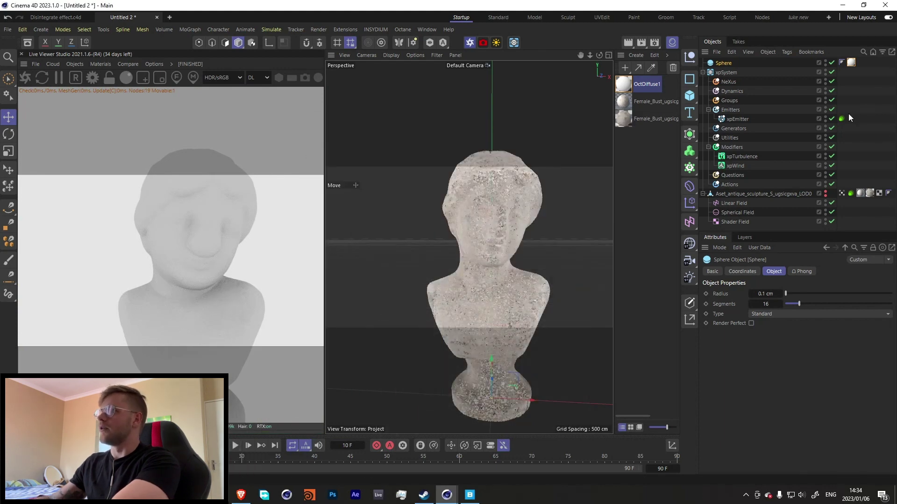
pyautogui.click(841, 119)
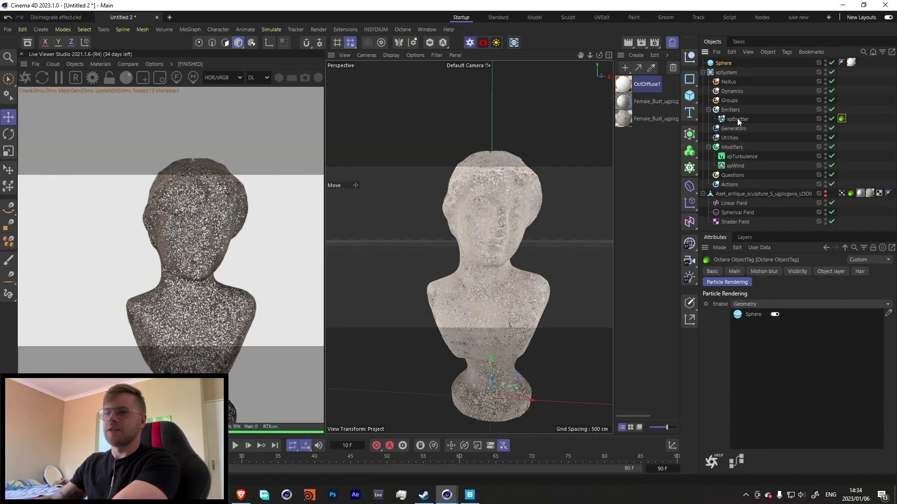
pyautogui.click(724, 63)
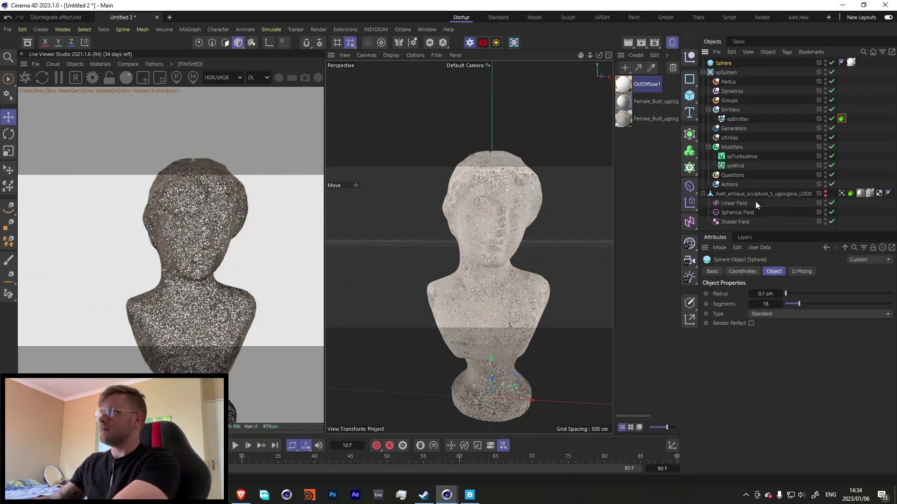
pyautogui.press('Return')
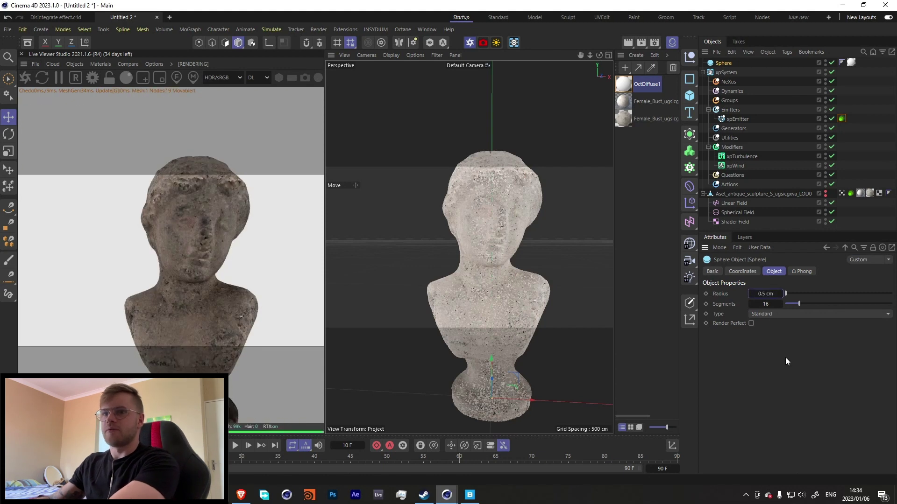
# Frame the bust in the viewport and reopen OctDiffuse1's material settings
pyautogui.scroll(-5, 467, 256)
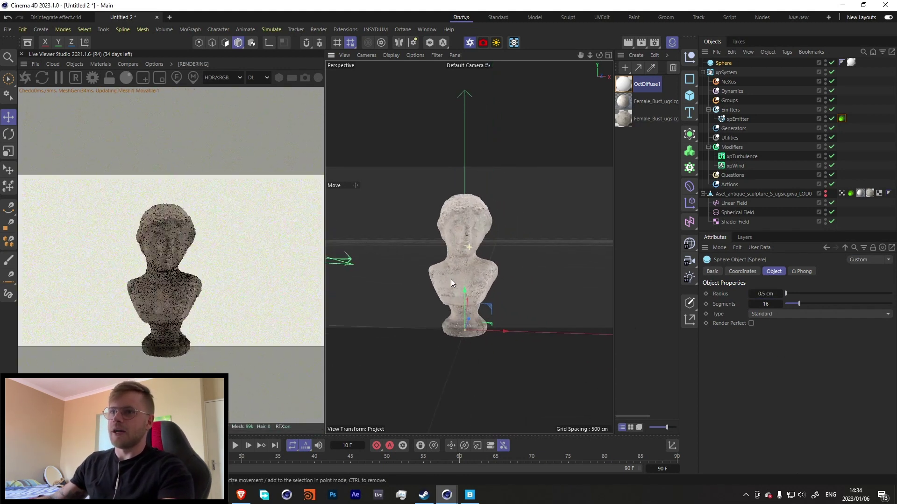
pyautogui.scroll(3, 467, 264)
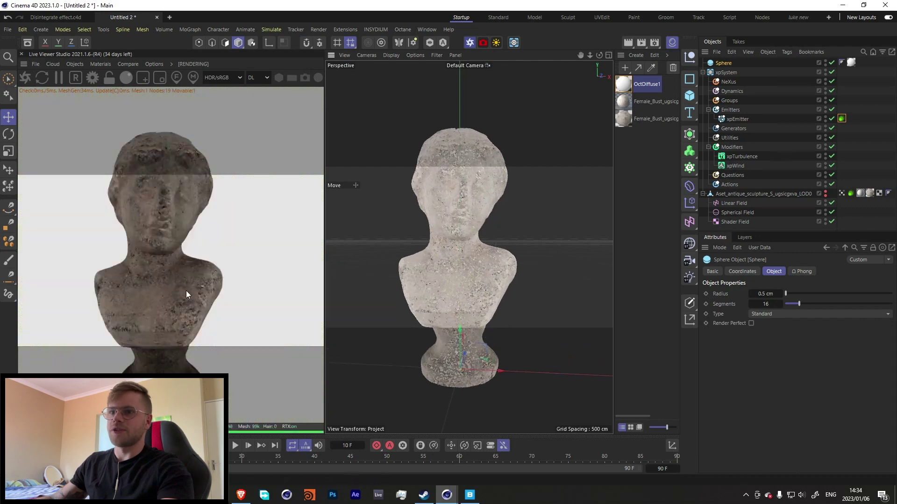
pyautogui.scroll(-1, 462, 271)
pyautogui.keyDown('alt'); pyautogui.moveTo(466, 276); pyautogui.dragTo(483, 267, button='middle'); pyautogui.keyUp('alt')
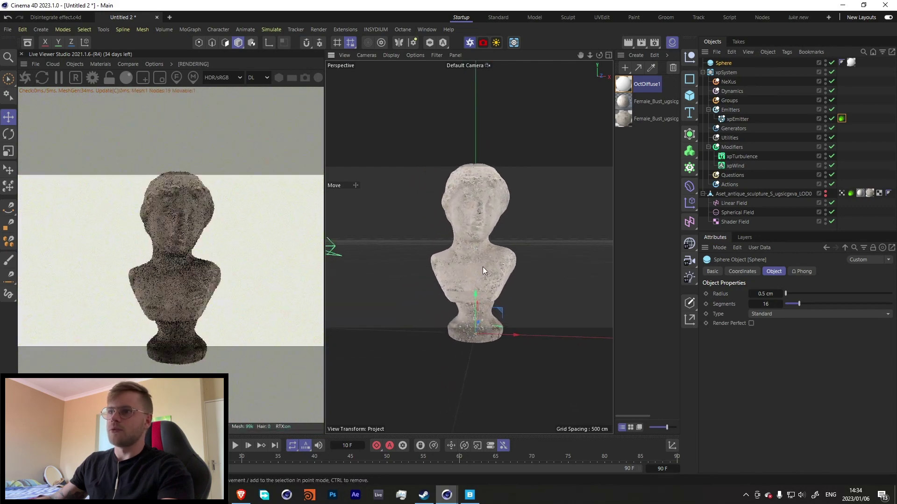
pyautogui.scroll(-2, 488, 280)
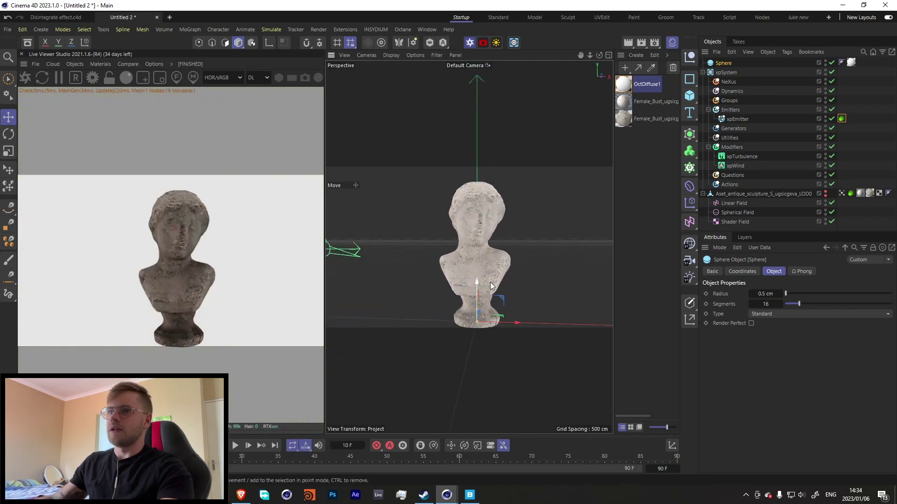
pyautogui.doubleClick(631, 87)
# Insert a ColorCorrection node before Diffuse with gamma 0.644947 and exposure 0.714286
pyautogui.click(609, 203)
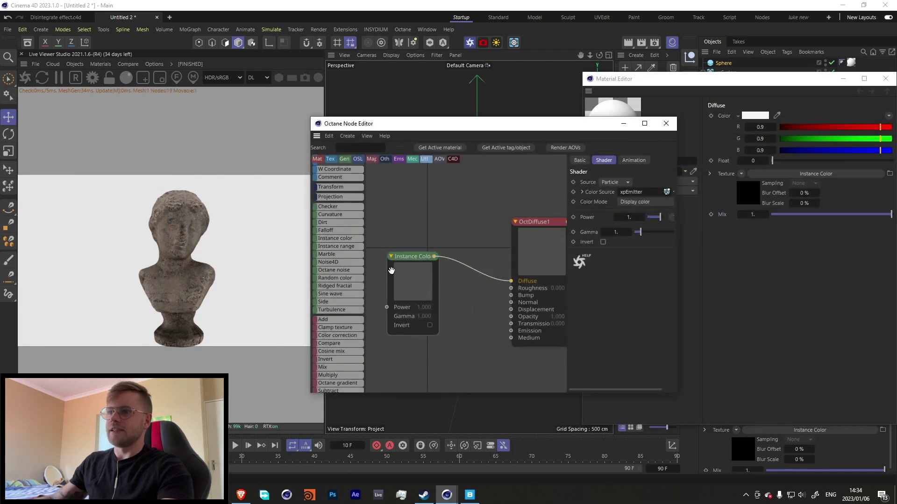
pyautogui.moveTo(478, 273); pyautogui.dragTo(478, 275)
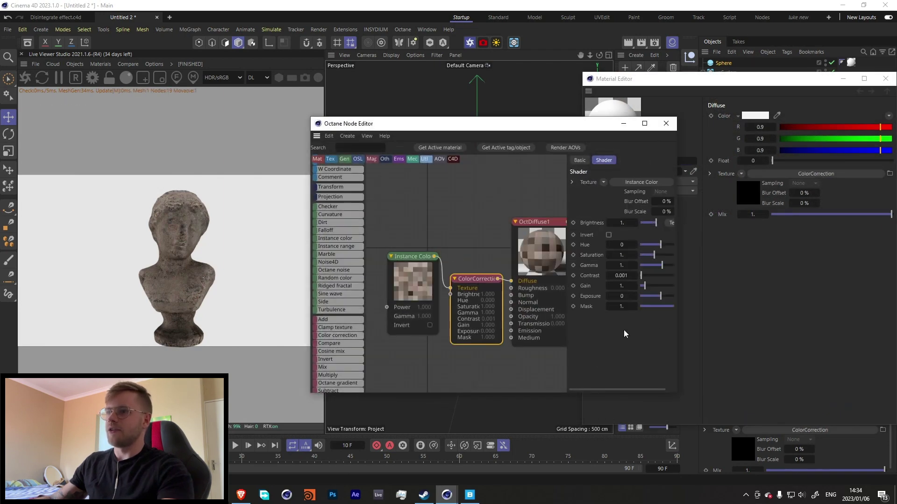
pyautogui.moveTo(661, 266); pyautogui.dragTo(658, 265)
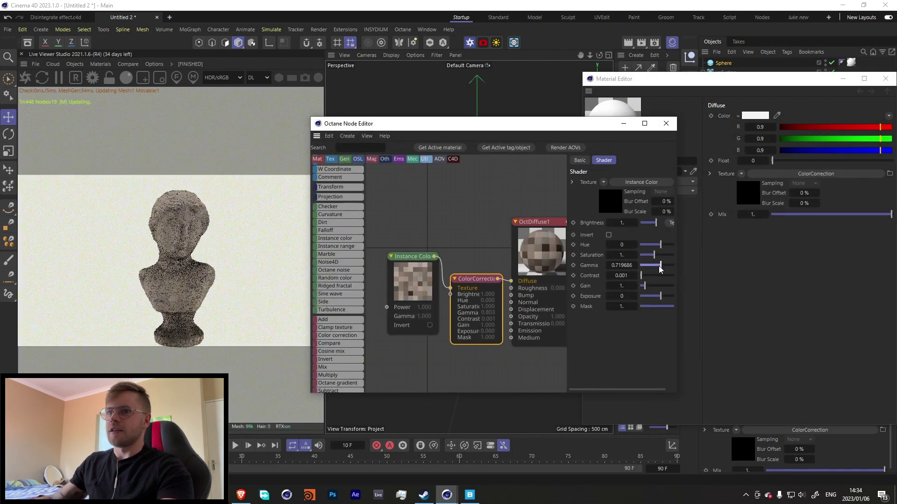
pyautogui.click(662, 296)
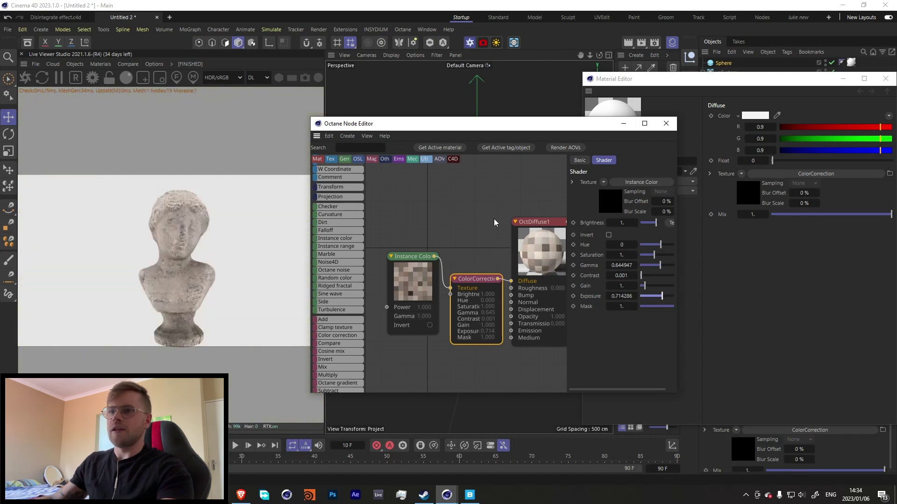
# Close the node graph and material editor, then play the disintegration animation
pyautogui.click(666, 123)
pyautogui.click(886, 79)
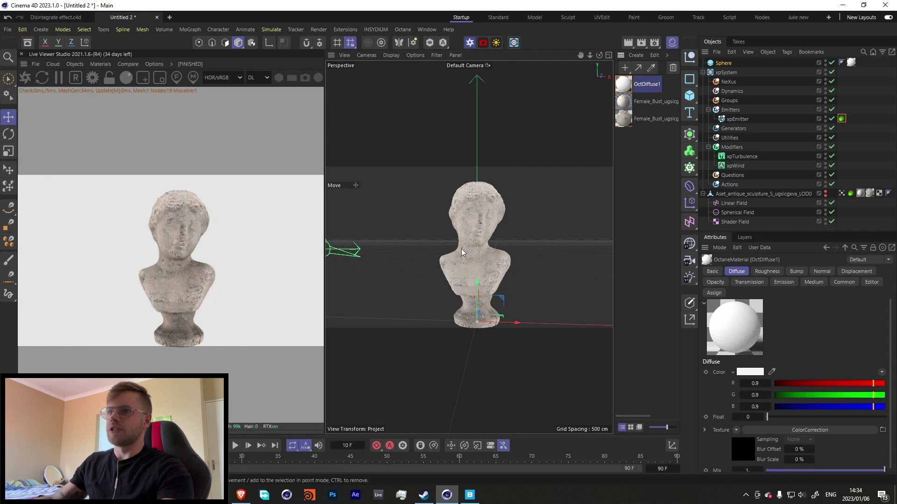
pyautogui.scroll(-3, 475, 247)
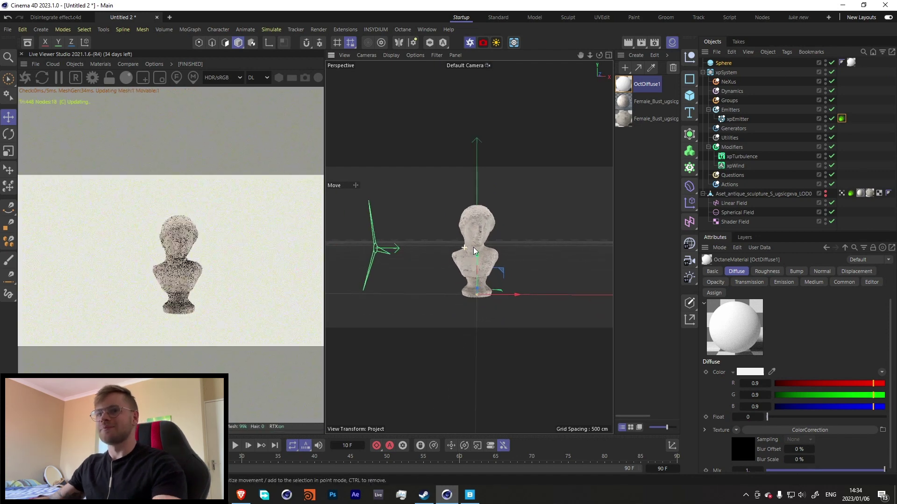
pyautogui.click(236, 446)
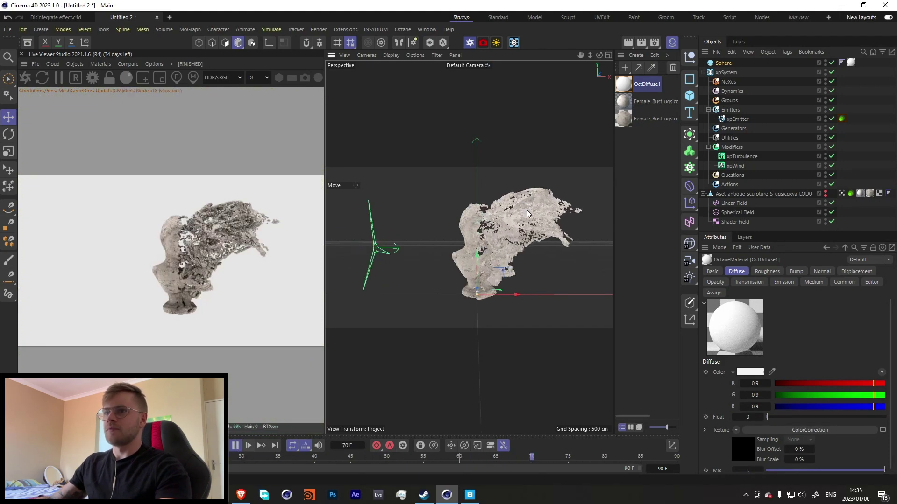
# Stop playback and set the particle Sphere's radius to 0.1 cm
pyautogui.scroll(2, 540, 211)
pyautogui.scroll(2, 540, 211)
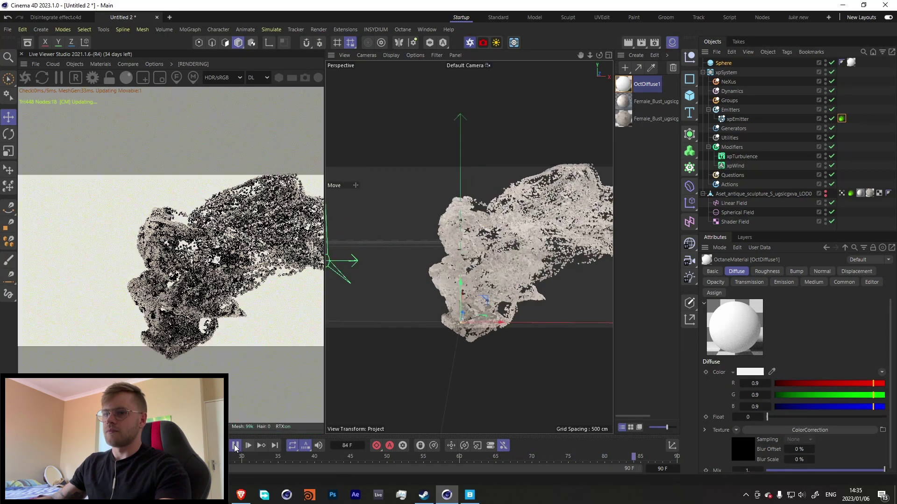
pyautogui.click(235, 446)
pyautogui.scroll(3, 425, 353)
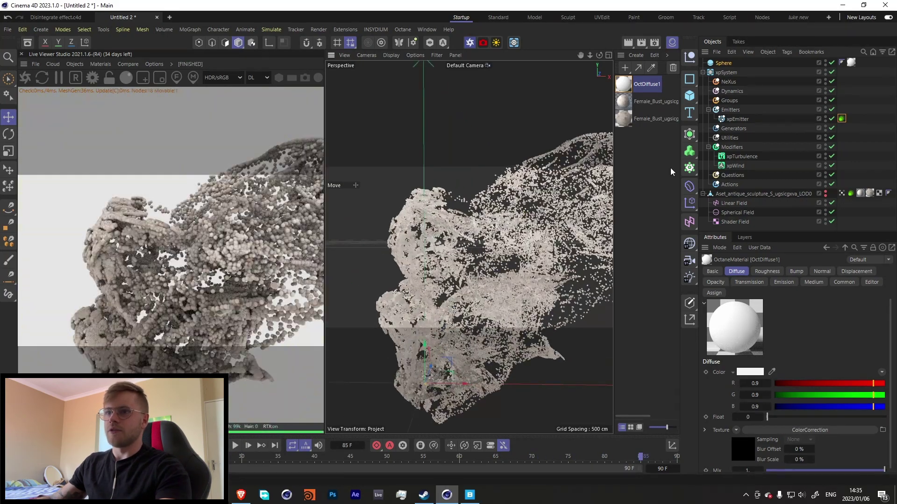
pyautogui.click(723, 66)
pyautogui.doubleClick(765, 294)
pyautogui.write('0.1')
pyautogui.press('Return')
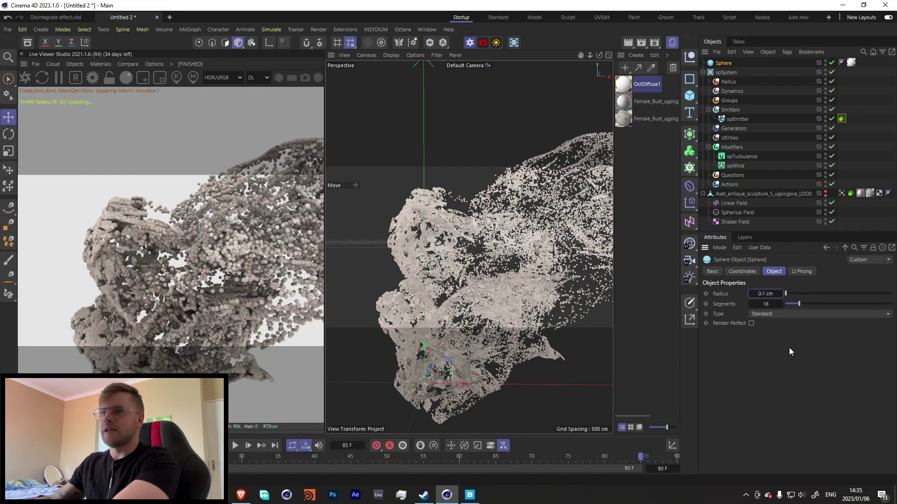
# Replay from the first frame to frame 5, then show xpEmitter's Emission settings
pyautogui.click(196, 446)
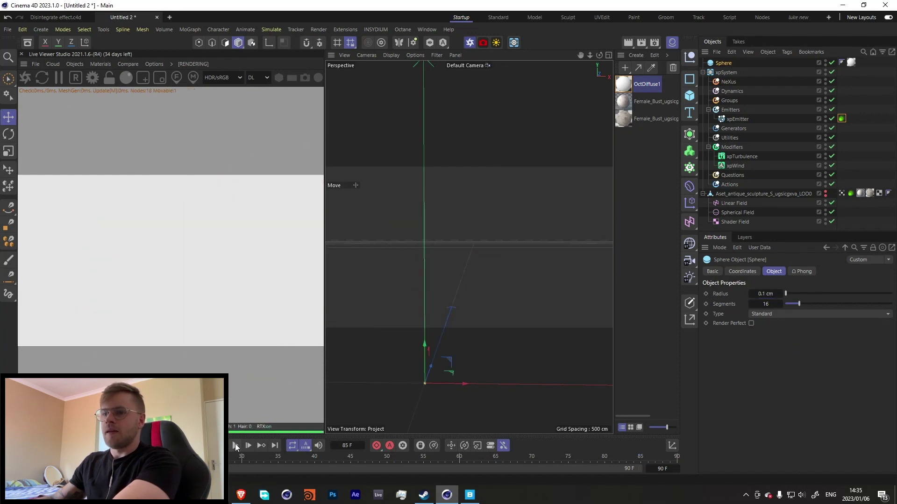
pyautogui.click(234, 444)
pyautogui.click(235, 446)
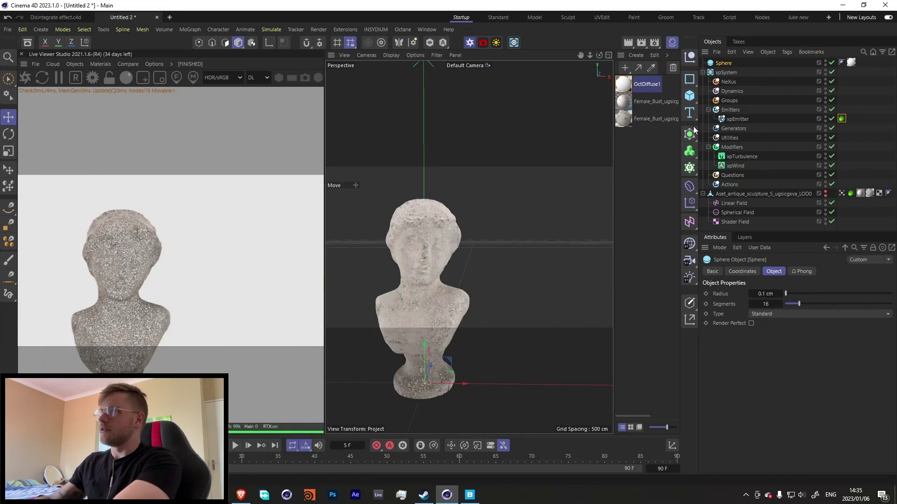
pyautogui.click(736, 120)
pyautogui.click(802, 271)
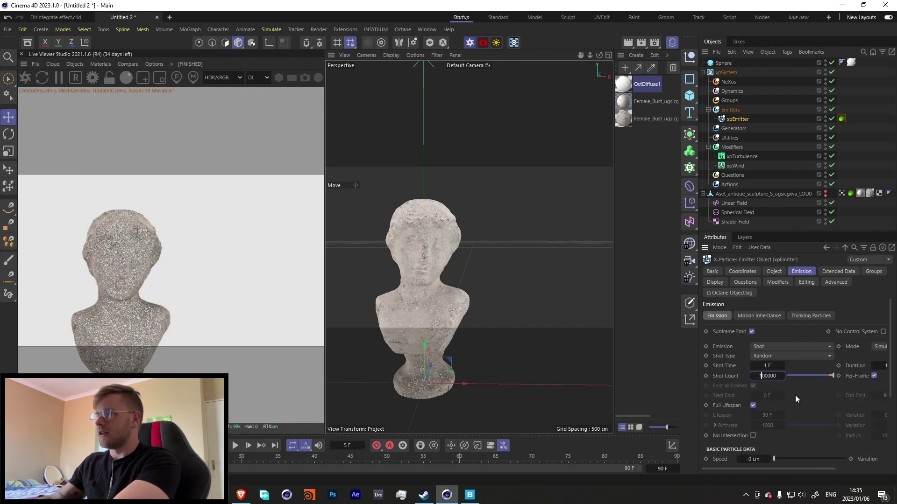
# Raise the emitter's Shot Count to 1000000 and replay the simulation to frame 5
pyautogui.write('0')
pyautogui.press('Return')
pyautogui.click(236, 445)
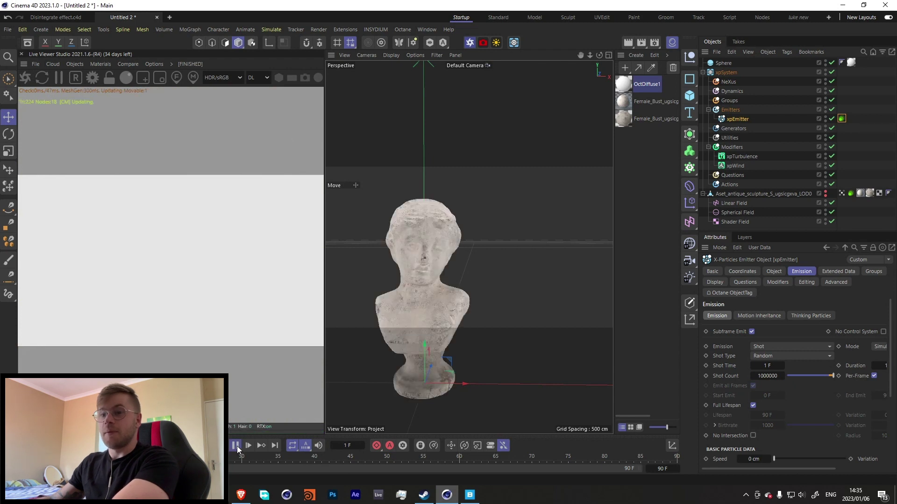
pyautogui.click(236, 445)
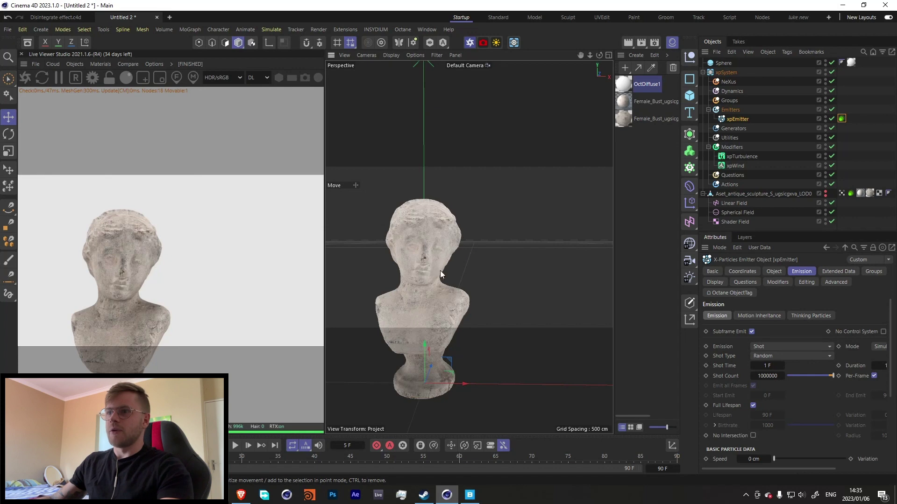
pyautogui.scroll(3, 427, 276)
pyautogui.scroll(-2, 422, 279)
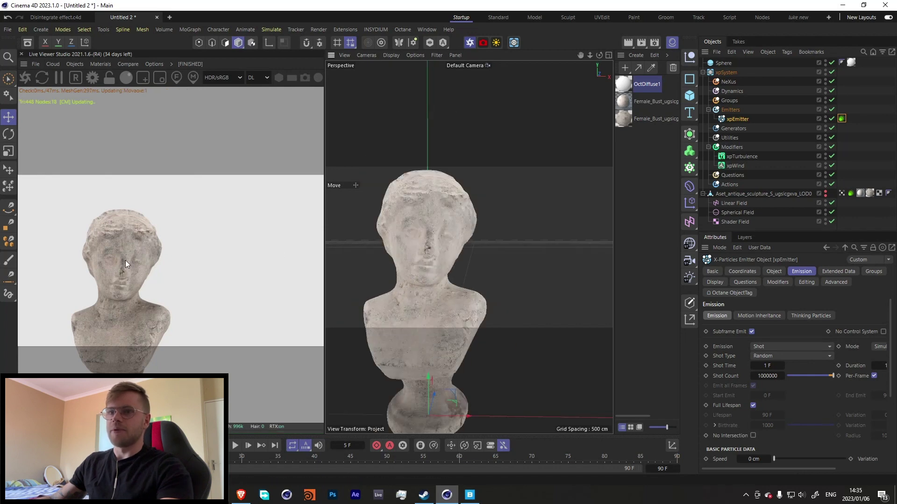
pyautogui.scroll(3, 123, 255)
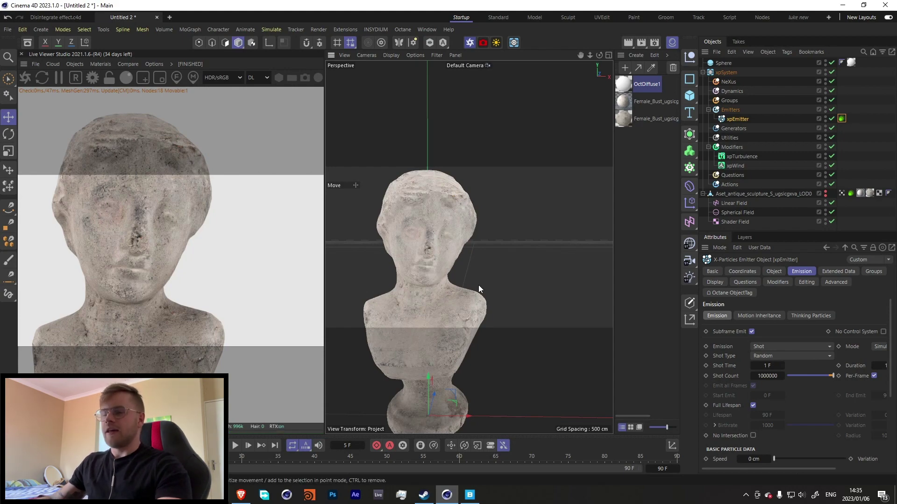
pyautogui.scroll(-3, 198, 306)
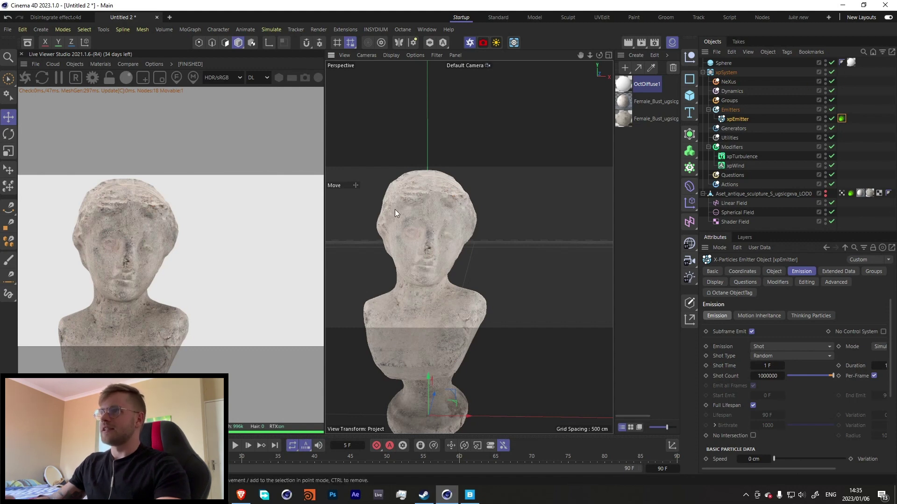
# Collapse the hierarchies, disable xpSystem, and switch to the Disintegrate effect.c4d document
pyautogui.click(832, 72)
pyautogui.click(702, 72)
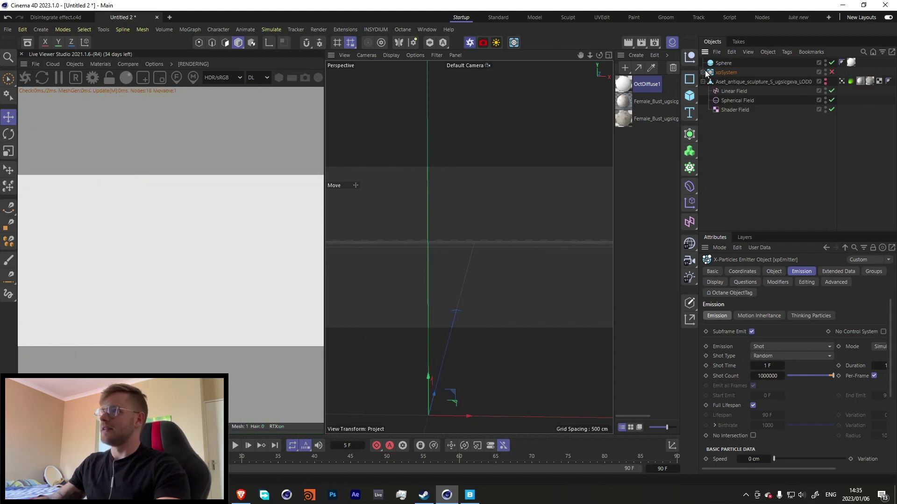
pyautogui.click(702, 81)
pyautogui.click(49, 17)
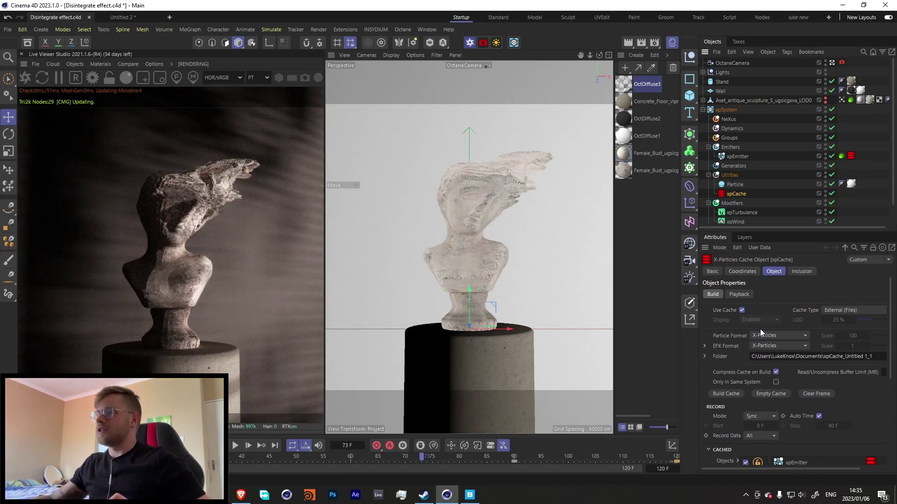
# Show xpCache's Playback retiming, collapse xpSystem, and check the Top view before returning to Perspective
pyautogui.click(739, 295)
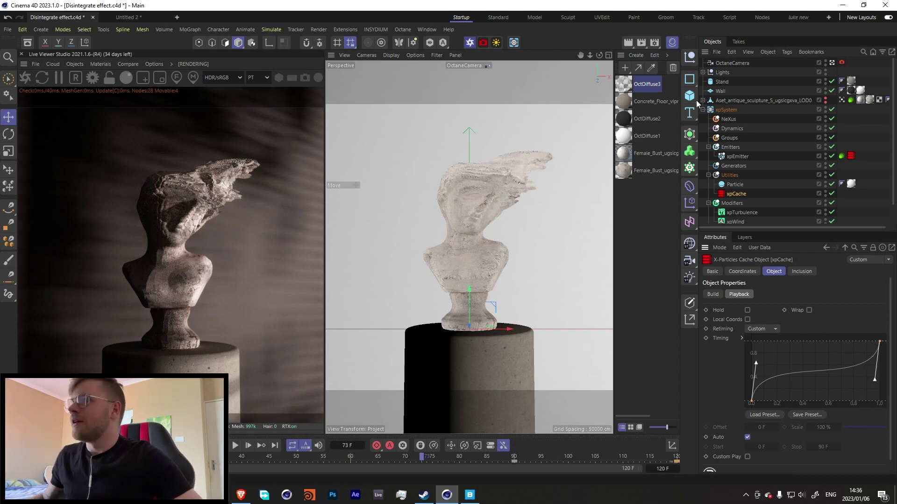
pyautogui.click(704, 110)
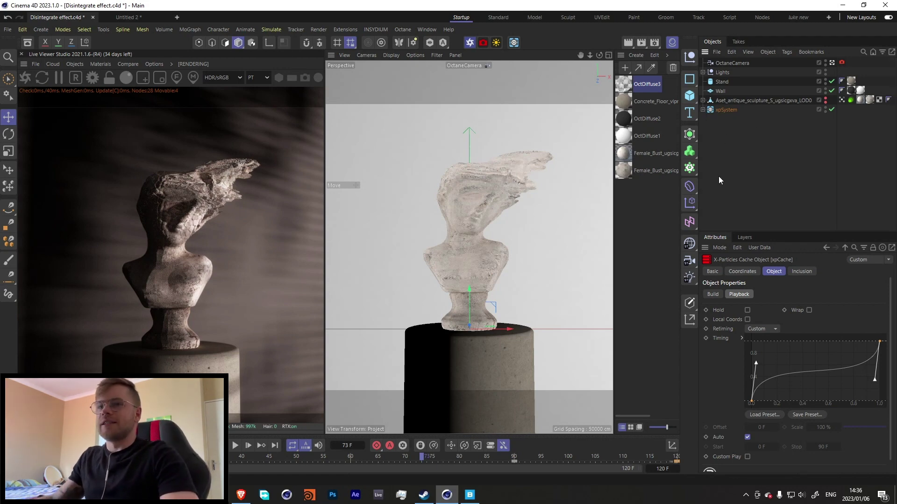
pyautogui.middleClick(531, 236)
pyautogui.middleClick(567, 136)
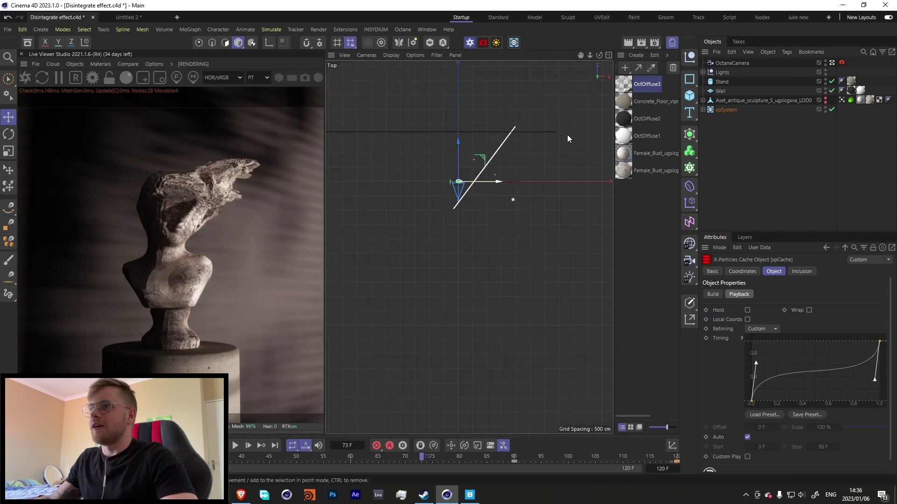
pyautogui.scroll(5, 517, 198)
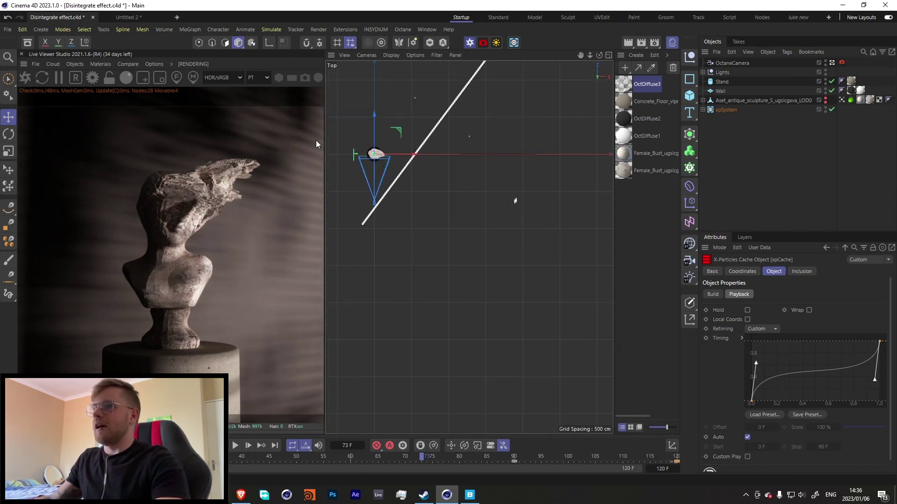
pyautogui.middleClick(397, 153)
pyautogui.middleClick(396, 153)
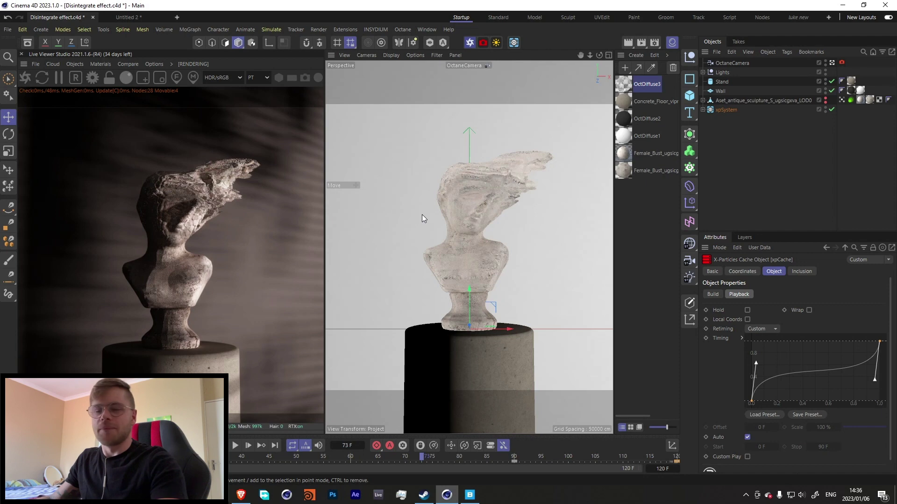
# Expand Lights > shados, select the Gobo cloner, and orbit outside the OctaneCamera to see it
pyautogui.click(703, 72)
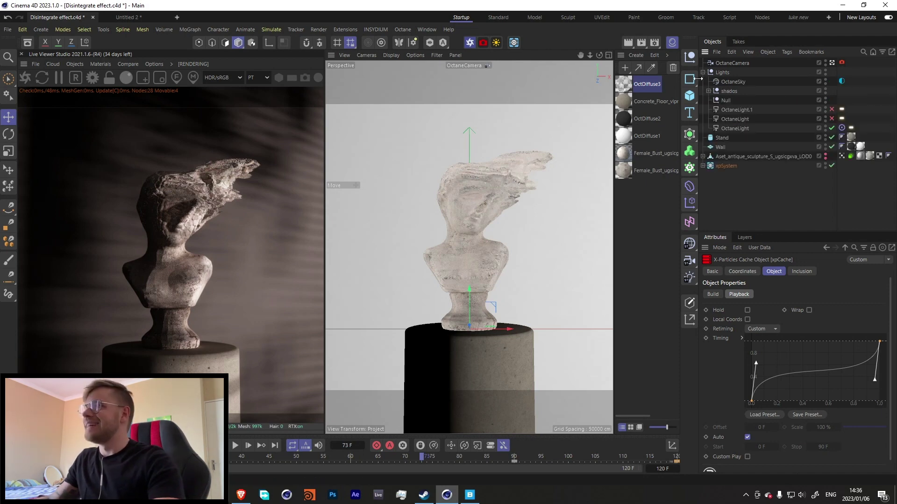
pyautogui.click(708, 91)
pyautogui.click(729, 110)
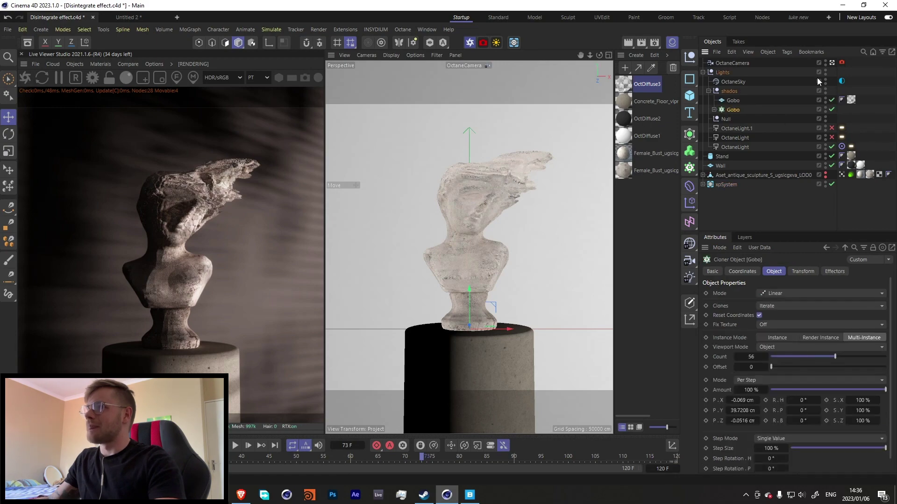
pyautogui.click(832, 63)
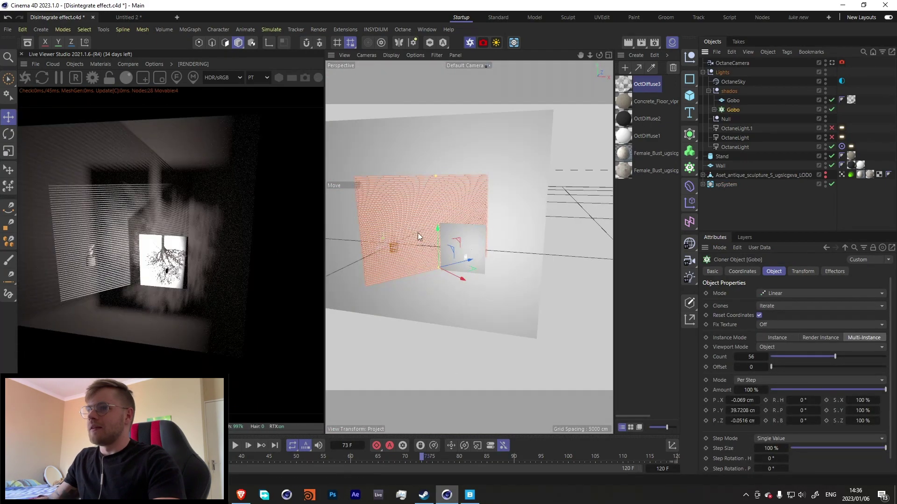
pyautogui.keyDown('alt'); pyautogui.moveTo(467, 248); pyautogui.dragTo(421, 188); pyautogui.keyUp('alt')
pyautogui.scroll(4, 407, 226)
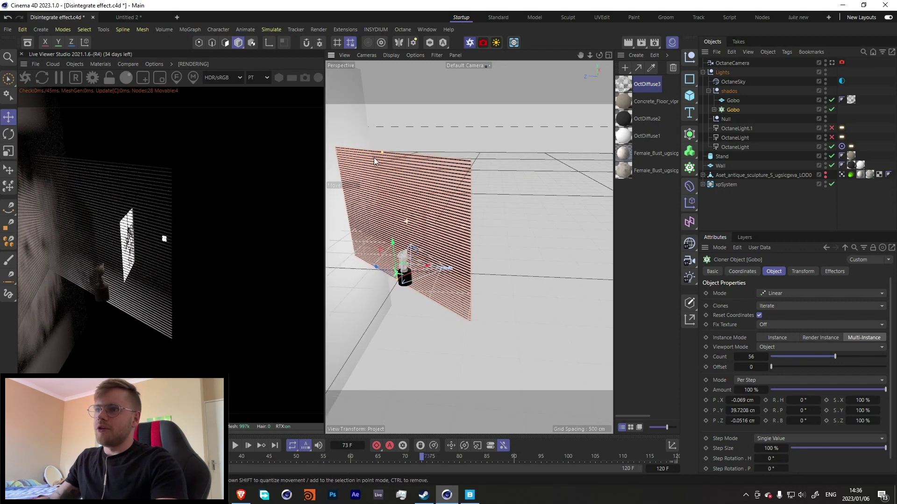
# Inspect the Gobo cloner's Cube and striped Gobo plane up close
pyautogui.click(713, 110)
pyautogui.click(734, 119)
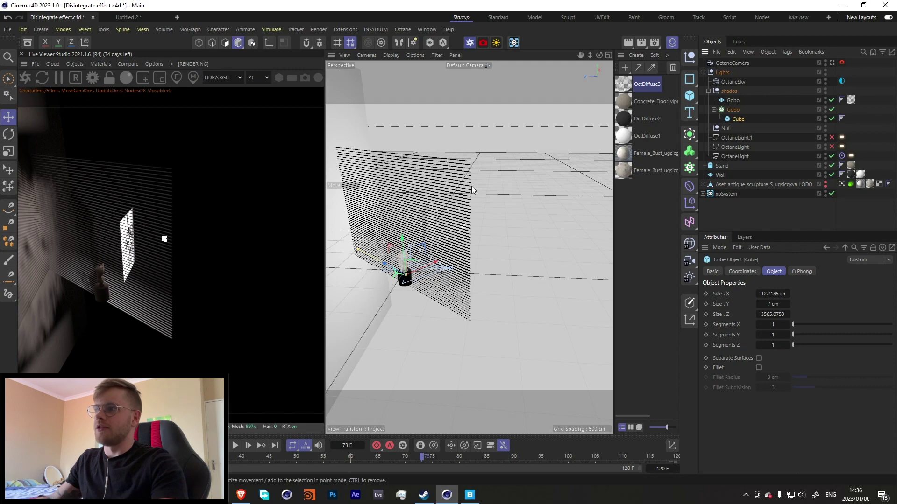
pyautogui.keyDown('alt'); pyautogui.moveTo(355, 211); pyautogui.dragTo(495, 254); pyautogui.keyUp('alt')
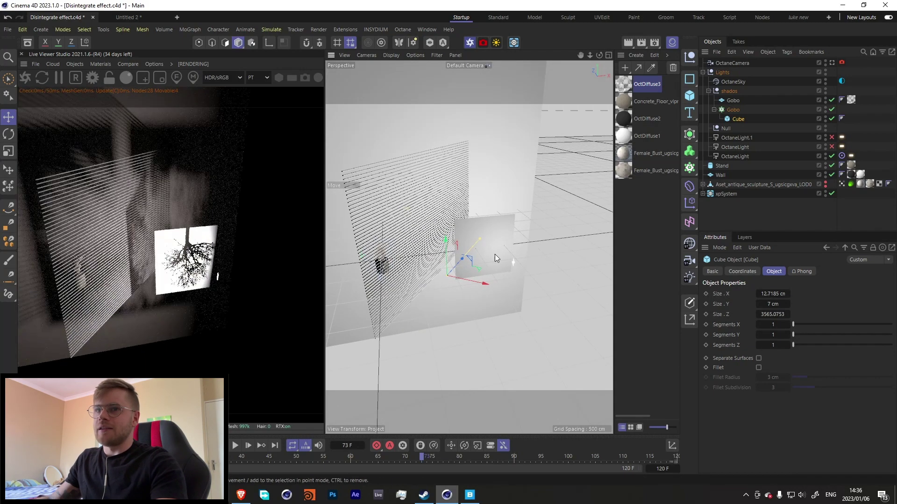
pyautogui.click(494, 227)
pyautogui.keyDown('alt'); pyautogui.moveTo(495, 227); pyautogui.dragTo(532, 215, button='right'); pyautogui.keyUp('alt')
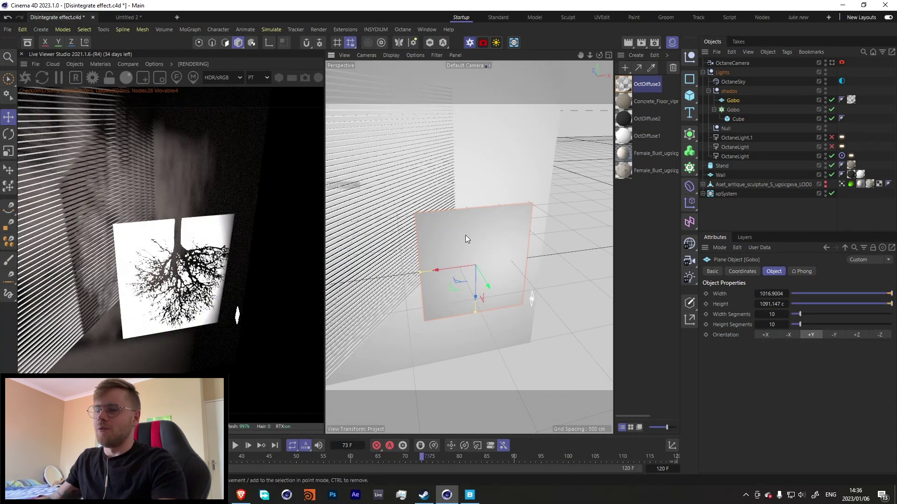
# Inspect OctDiffuse3's tree-texture node graph, then view through the OctaneCamera again
pyautogui.doubleClick(627, 87)
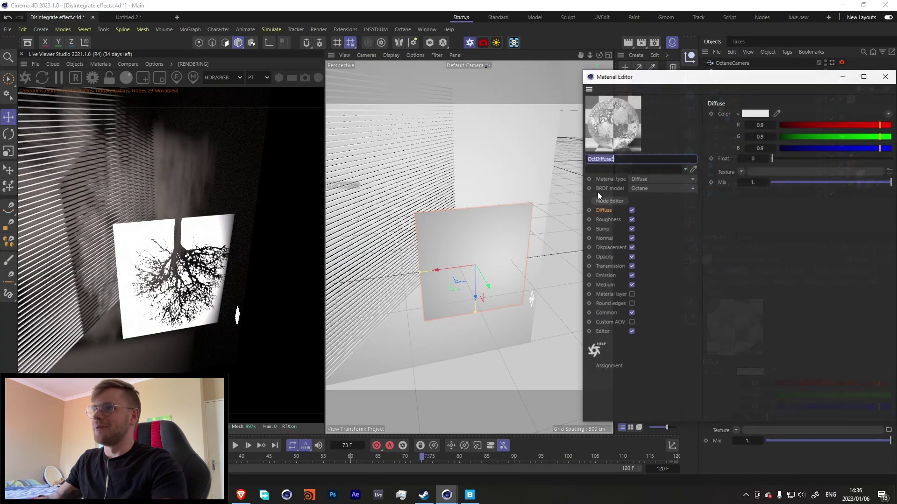
pyautogui.click(610, 200)
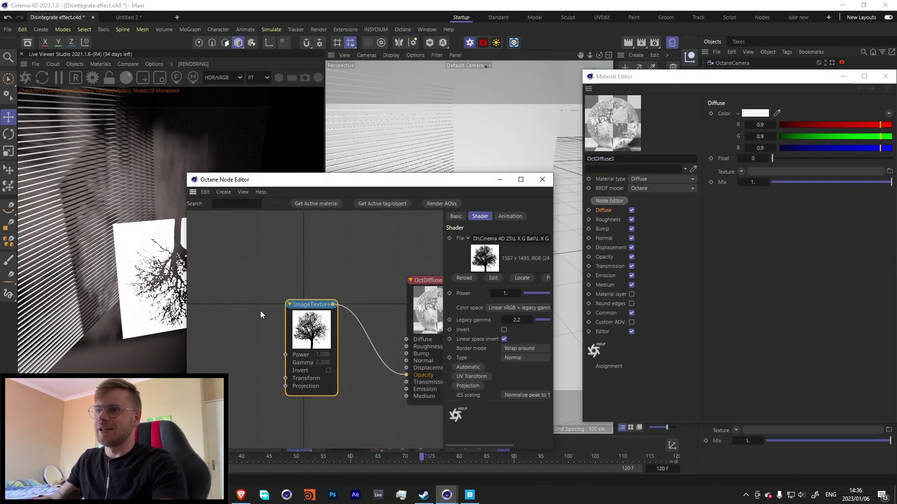
pyautogui.click(542, 180)
pyautogui.click(885, 76)
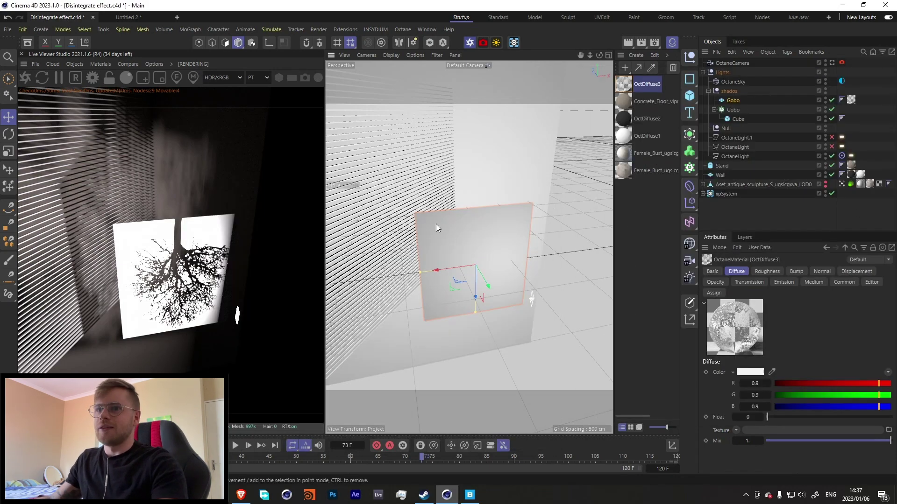
pyautogui.keyDown('alt'); pyautogui.moveTo(436, 223); pyautogui.dragTo(472, 252); pyautogui.keyUp('alt')
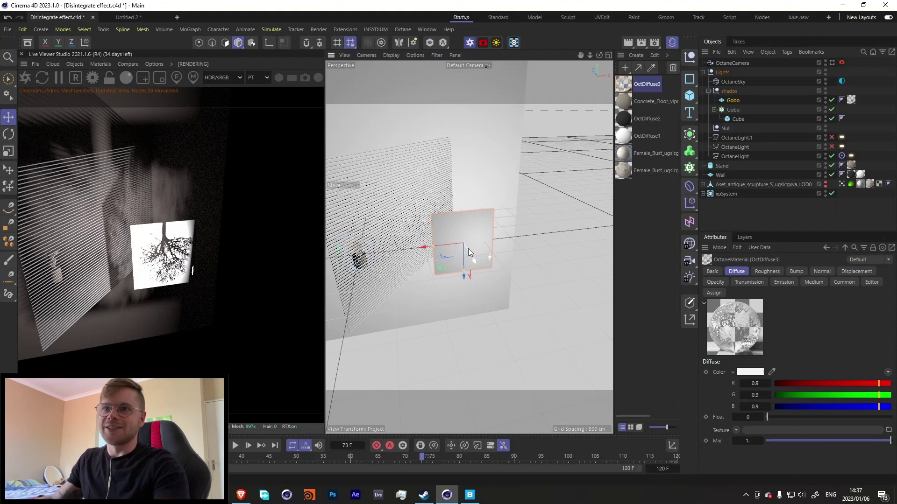
pyautogui.click(832, 62)
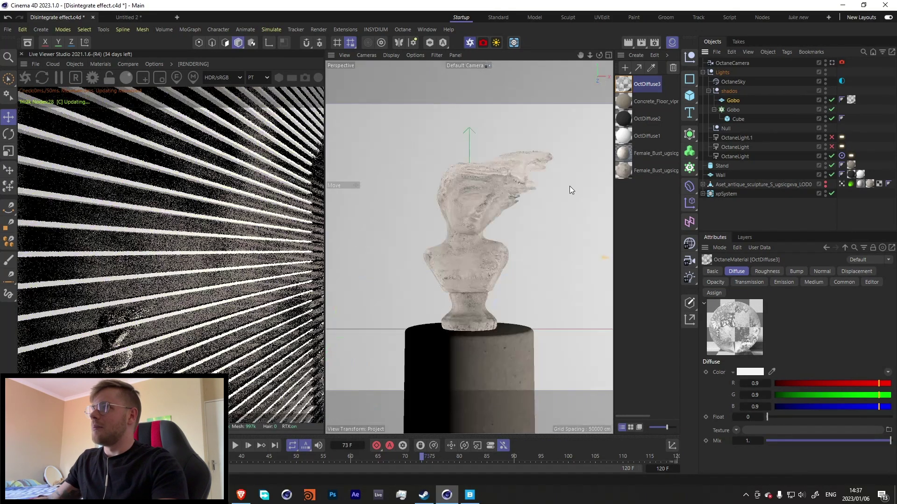